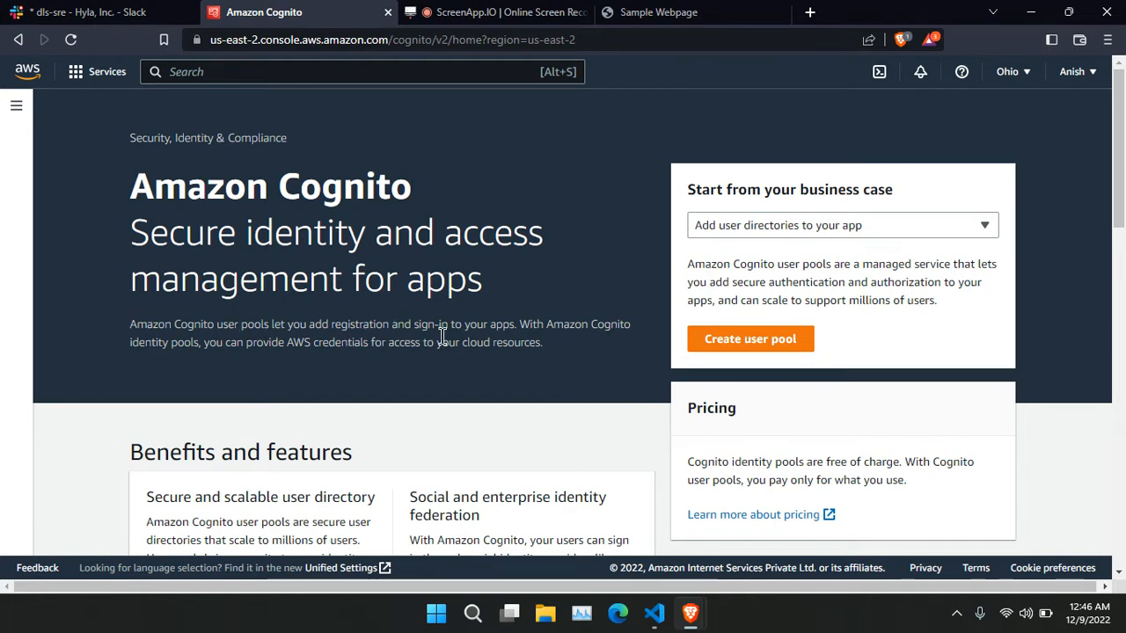
Read the Cognito landing page intro, then bring up the project's index.html in VS Code.
left_click_drag(526, 324, 131, 324)
left_click(630, 332)
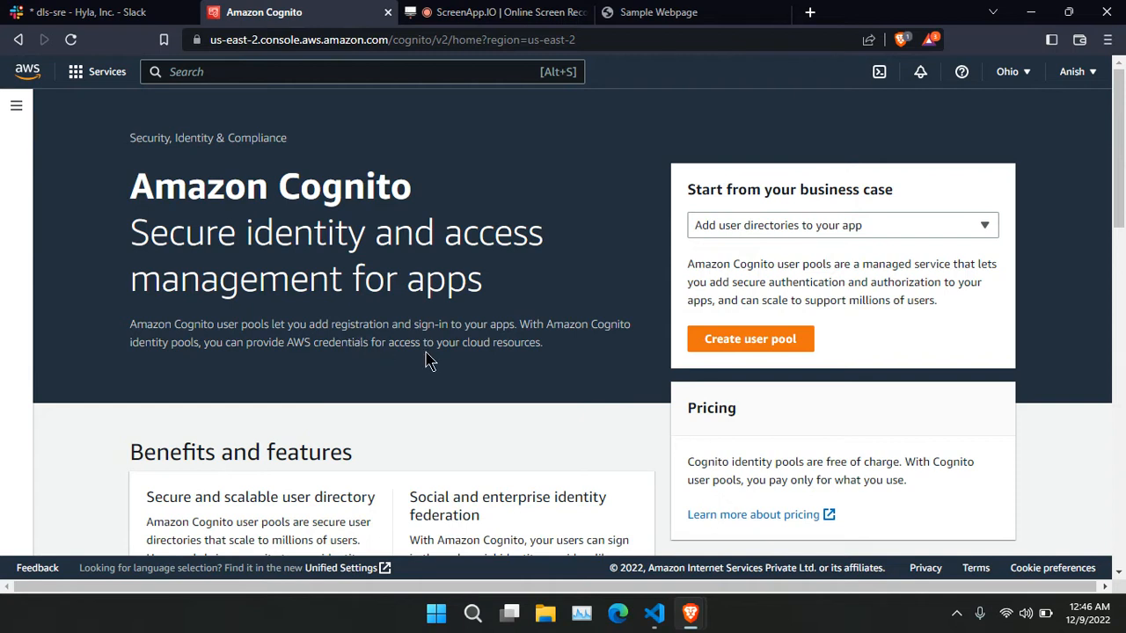
scroll(554, 317, "down", 4)
scroll(553, 322, "up", 4)
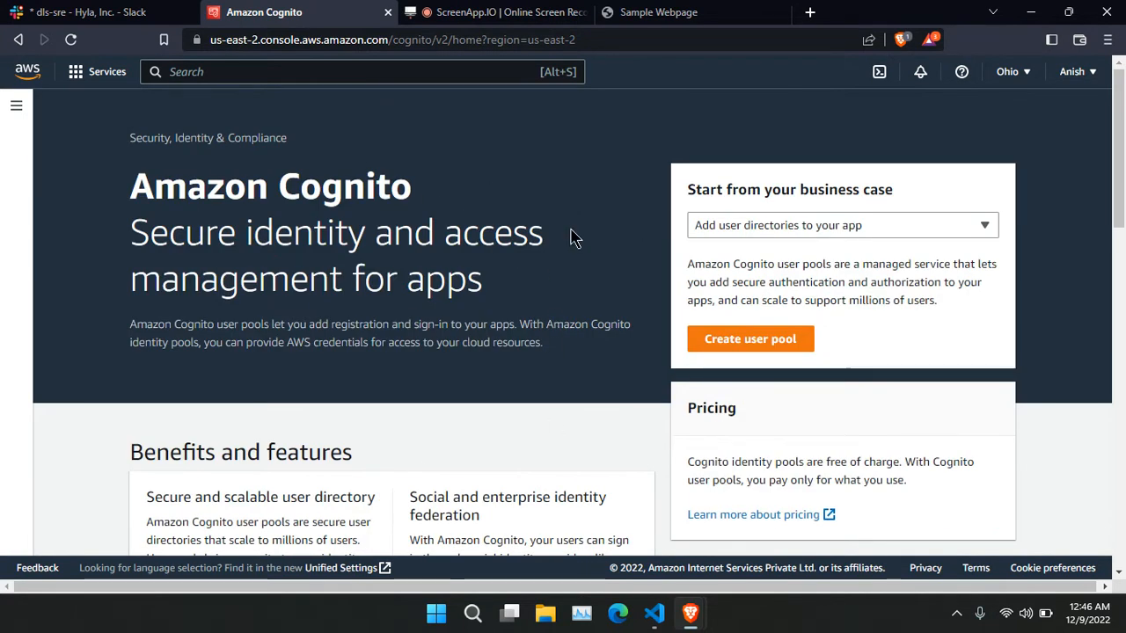
left_click_drag(97, 130, 613, 402)
left_click(514, 404)
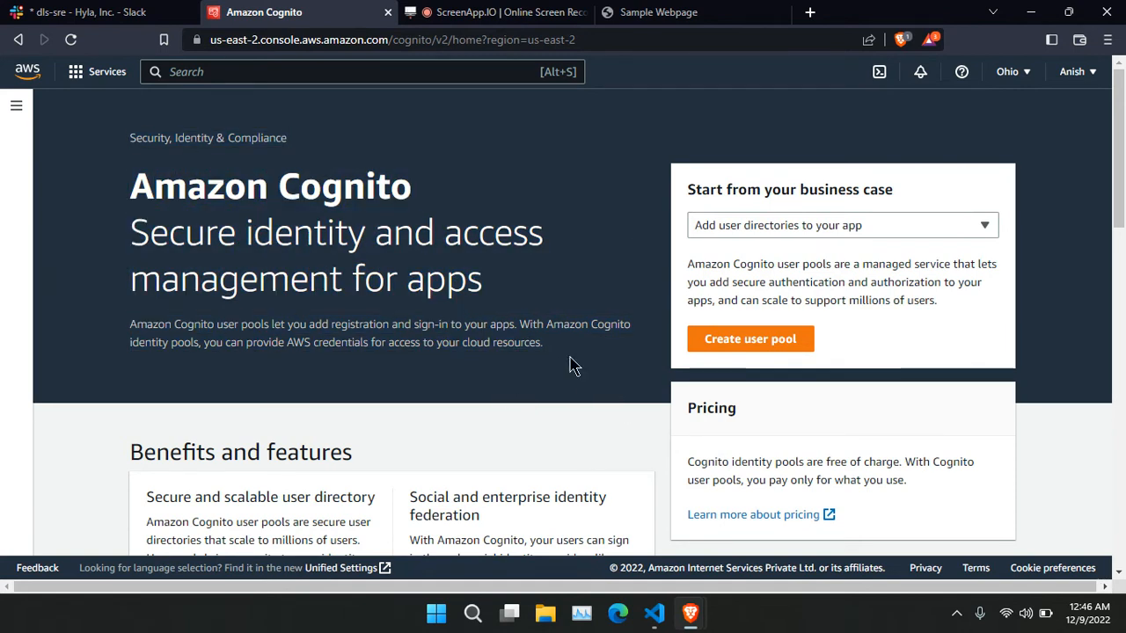
left_click(655, 615)
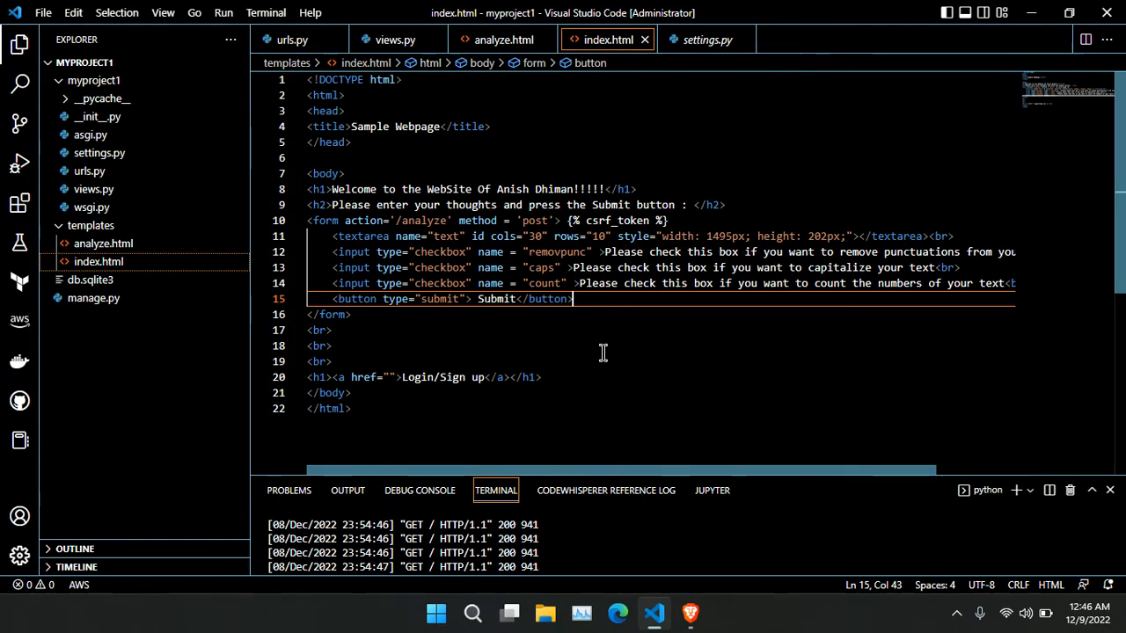
Review urls.py, views.py and index.html, then return to the Amazon Cognito browser window.
left_click(90, 170)
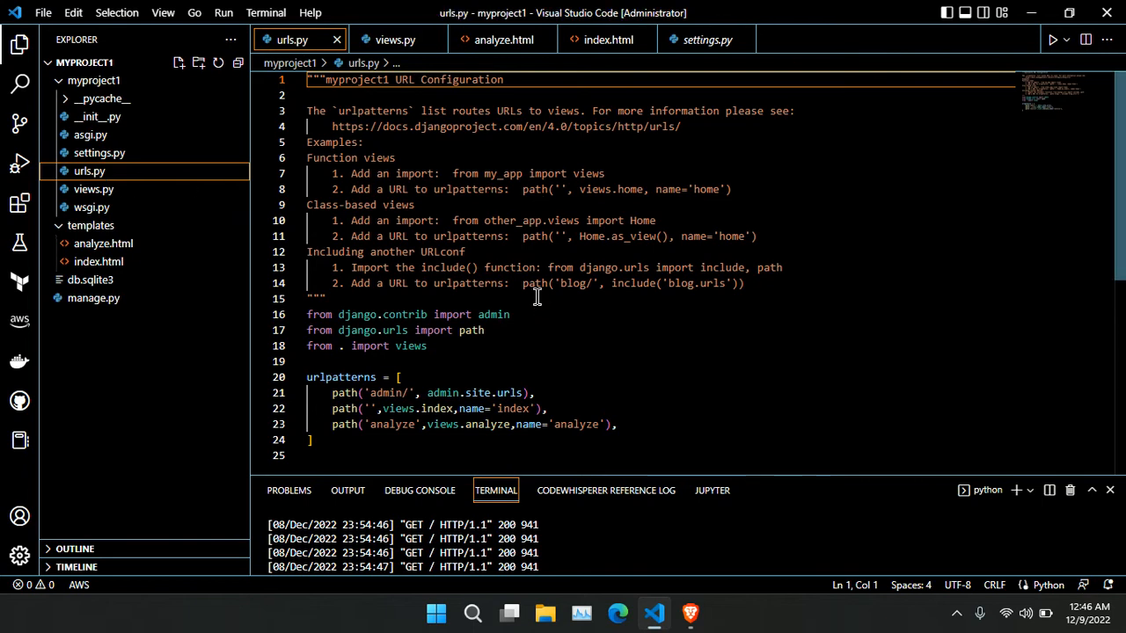
scroll(536, 298, "down", 4)
scroll(535, 296, "up", 4)
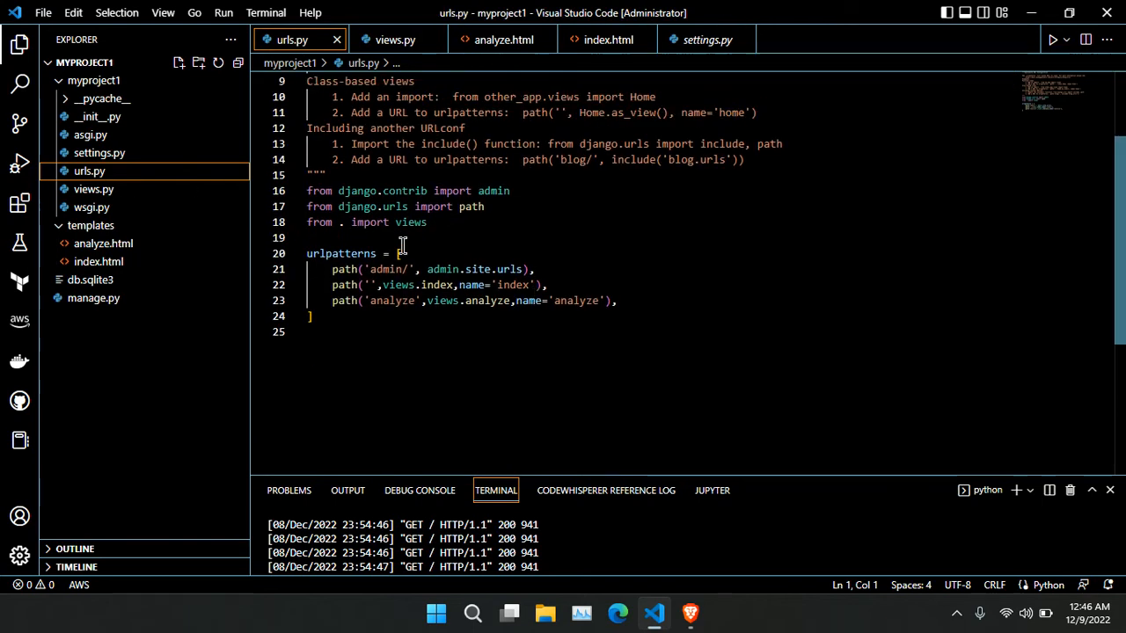
left_click(88, 189)
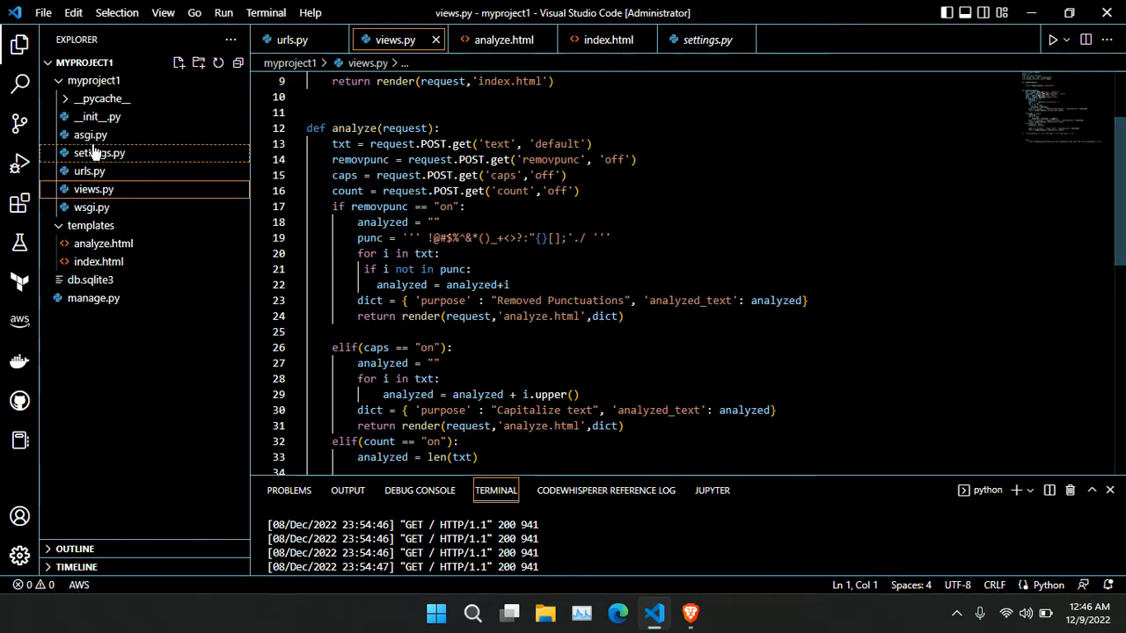
left_click(95, 261)
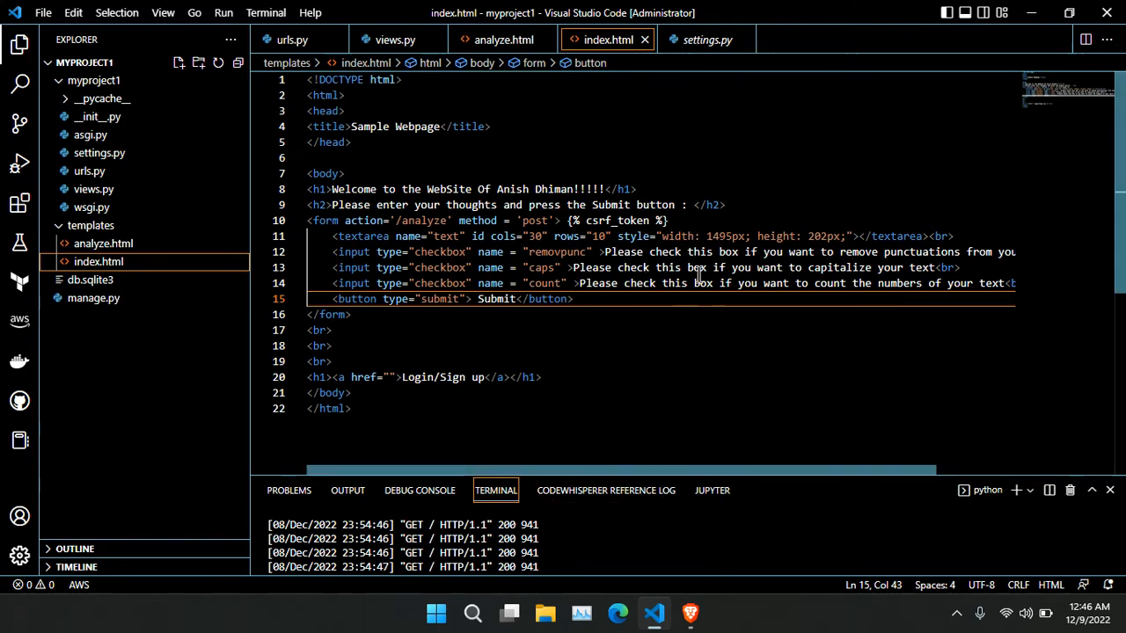
mouse_move(690, 613)
left_click(620, 506)
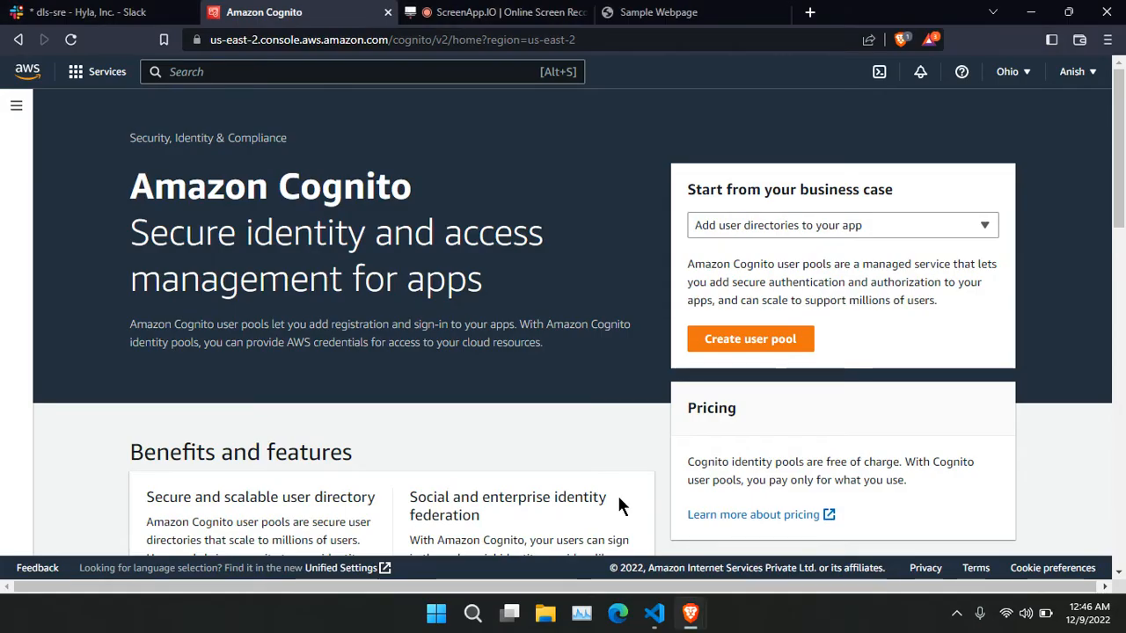
left_click(647, 12)
left_click(71, 40)
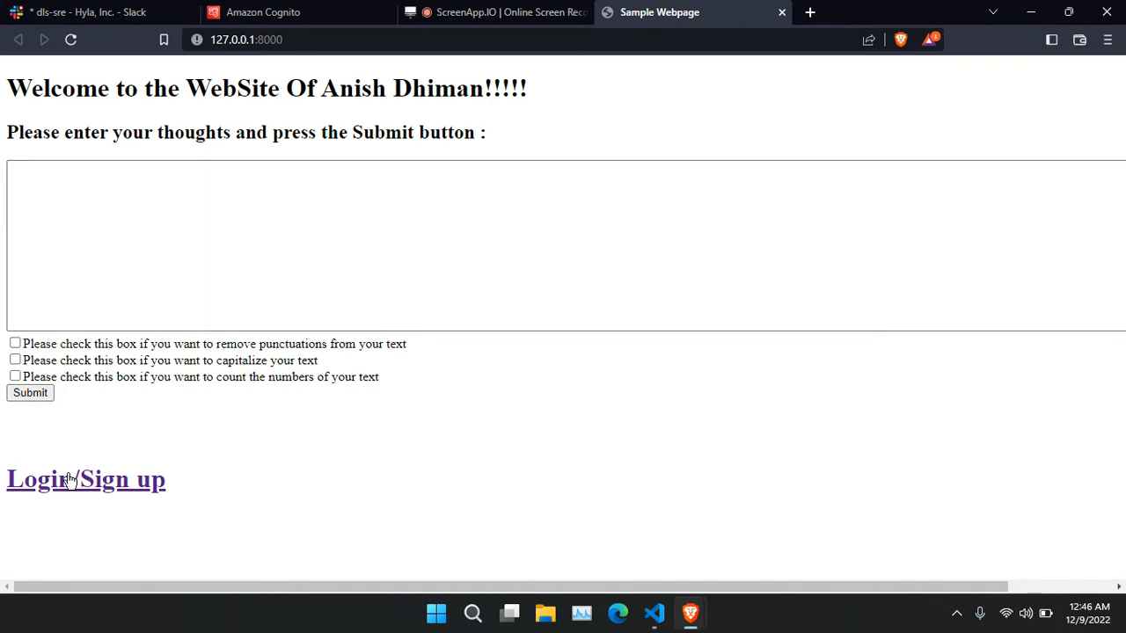
left_click(132, 478)
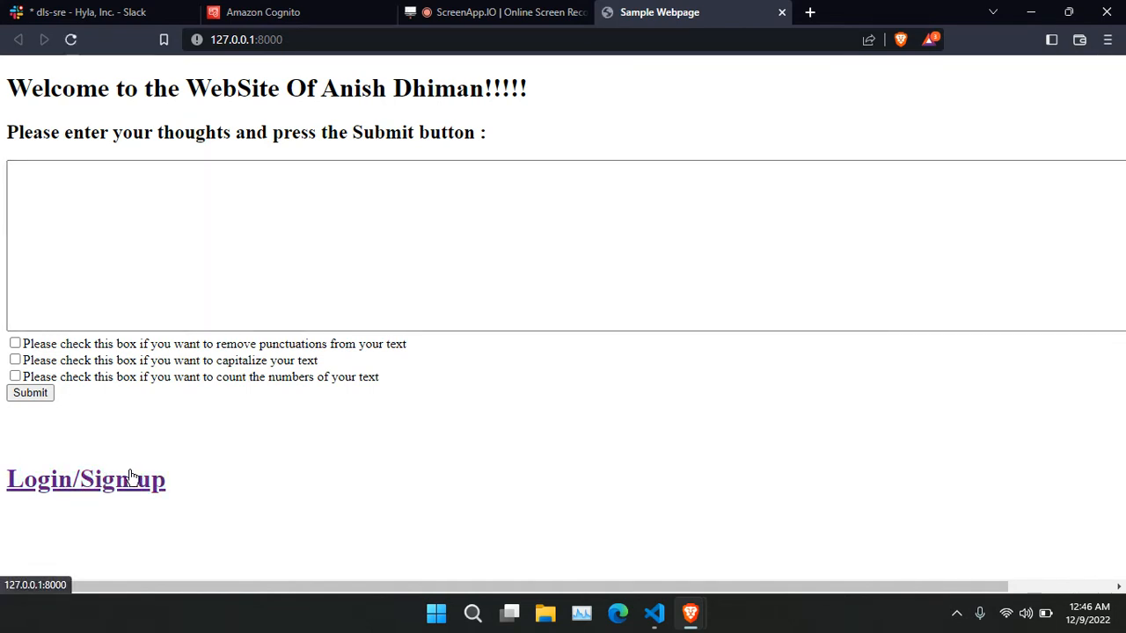
left_click(132, 480)
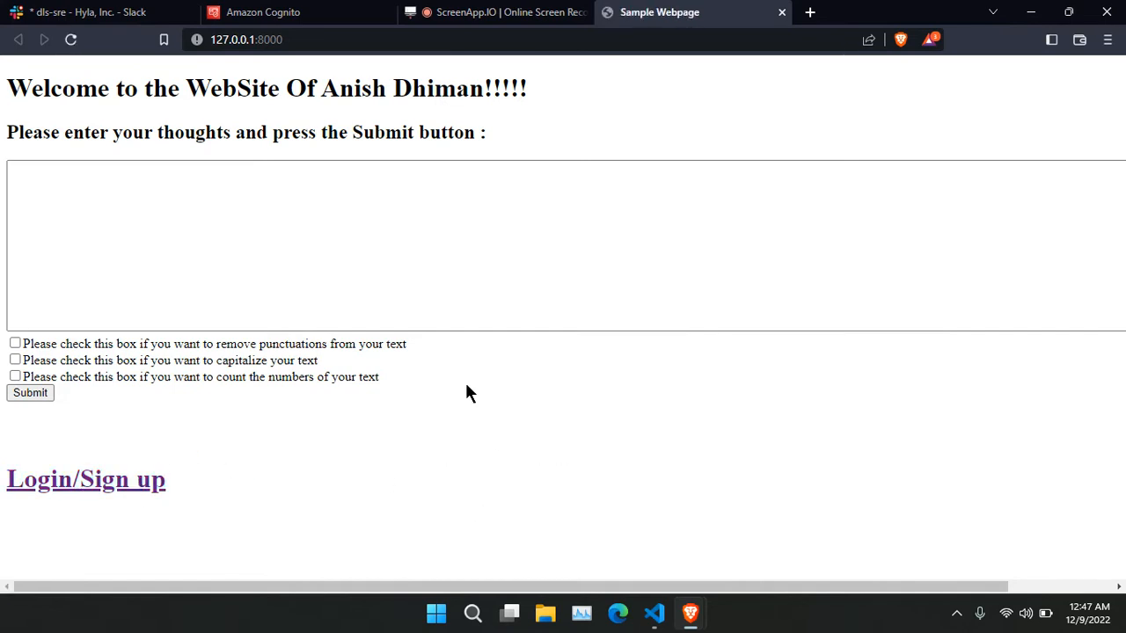
left_click(322, 10)
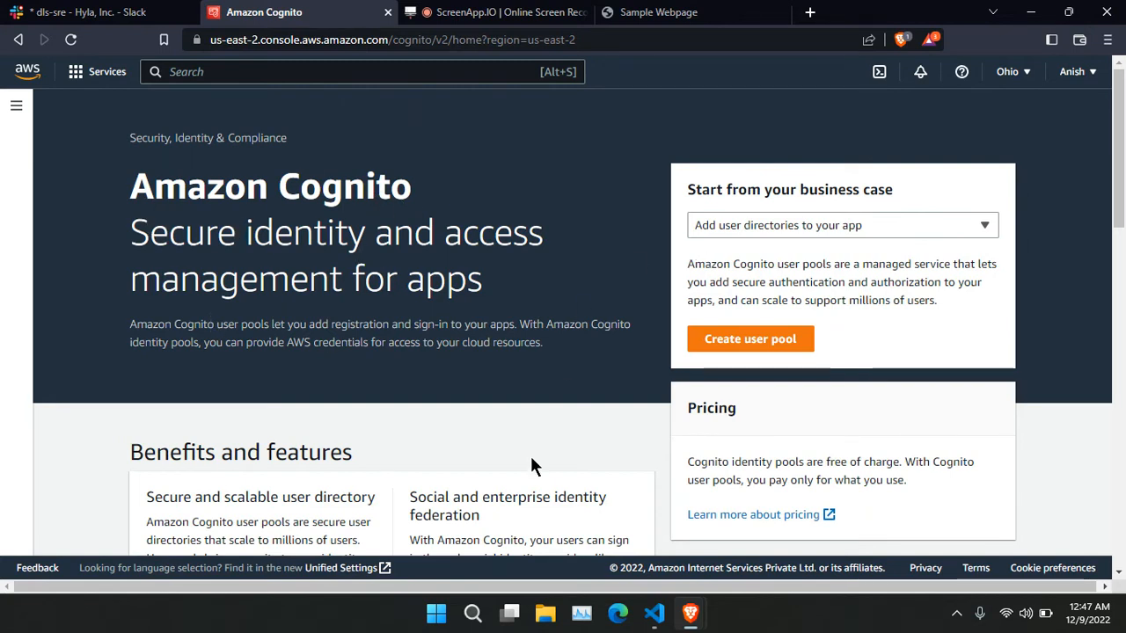
Start a new user pool, leaving federated identity providers turned off.
left_click(747, 338)
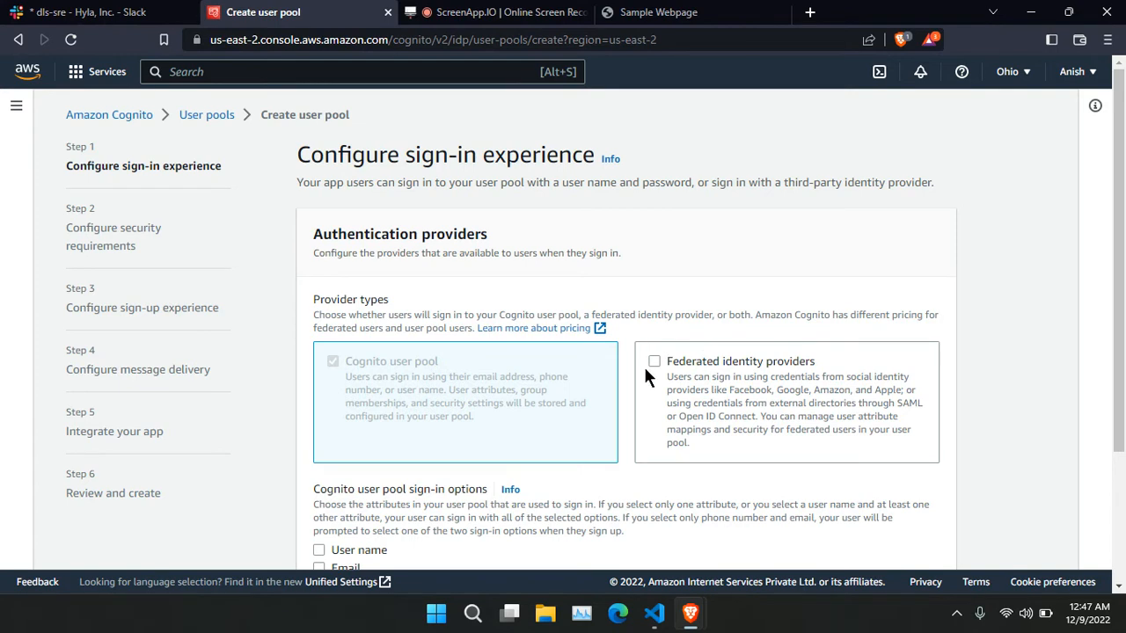
left_click(712, 404)
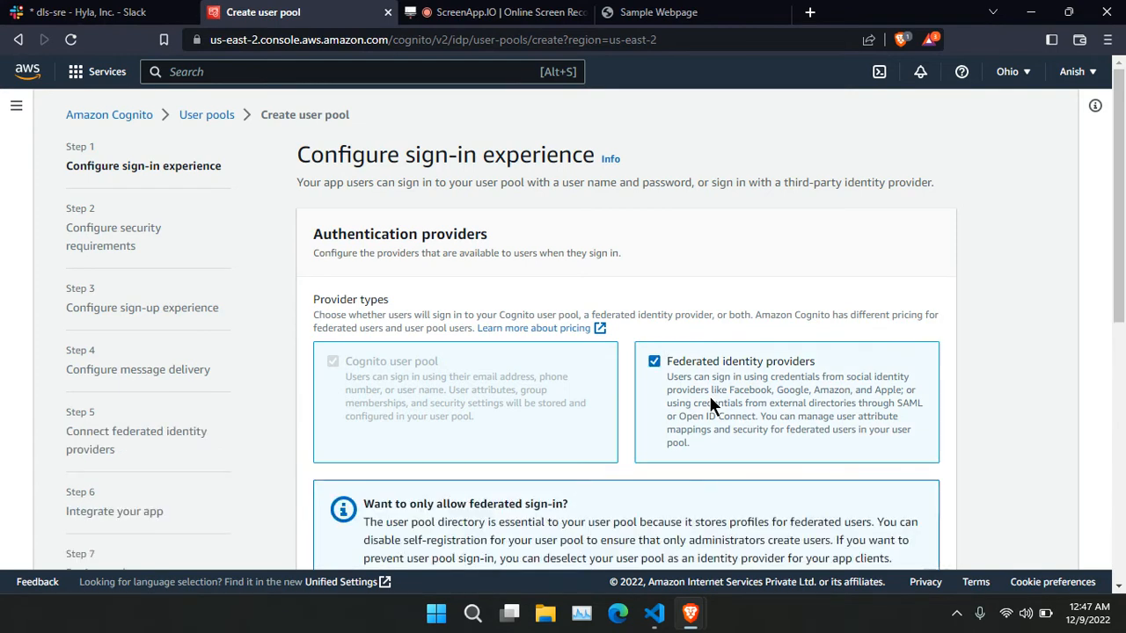
left_click(713, 405)
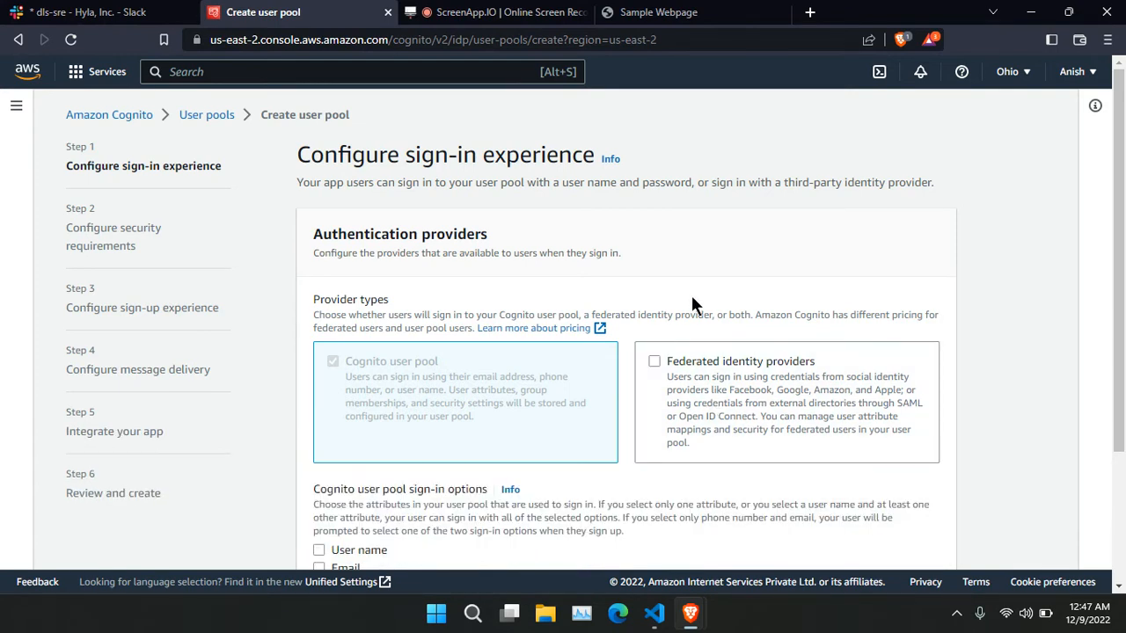
Choose Email as the only Cognito user pool sign-in option.
scroll(693, 304, "down", 1)
scroll(714, 364, "down", 1)
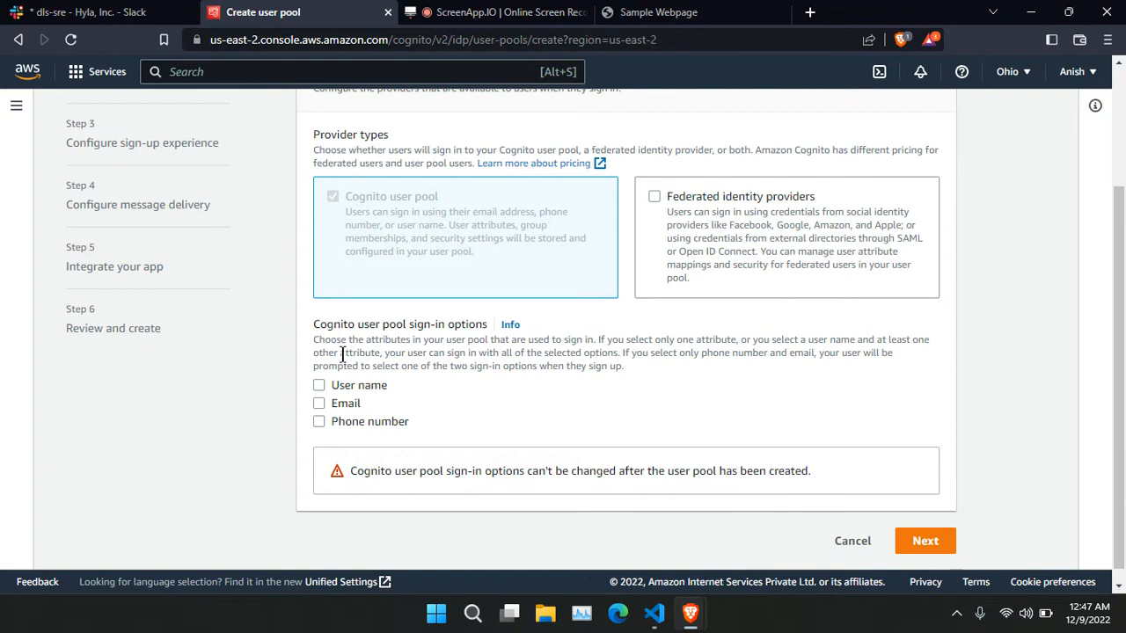
left_click_drag(312, 326, 510, 343)
left_click(532, 400)
left_click(322, 386)
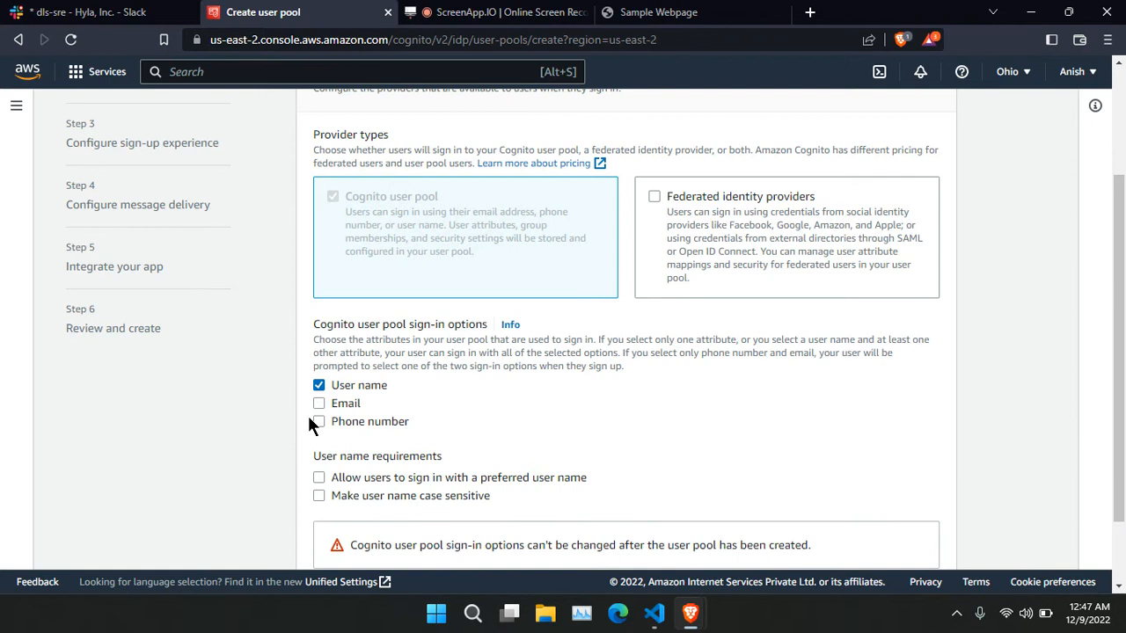
left_click(316, 404)
left_click(317, 420)
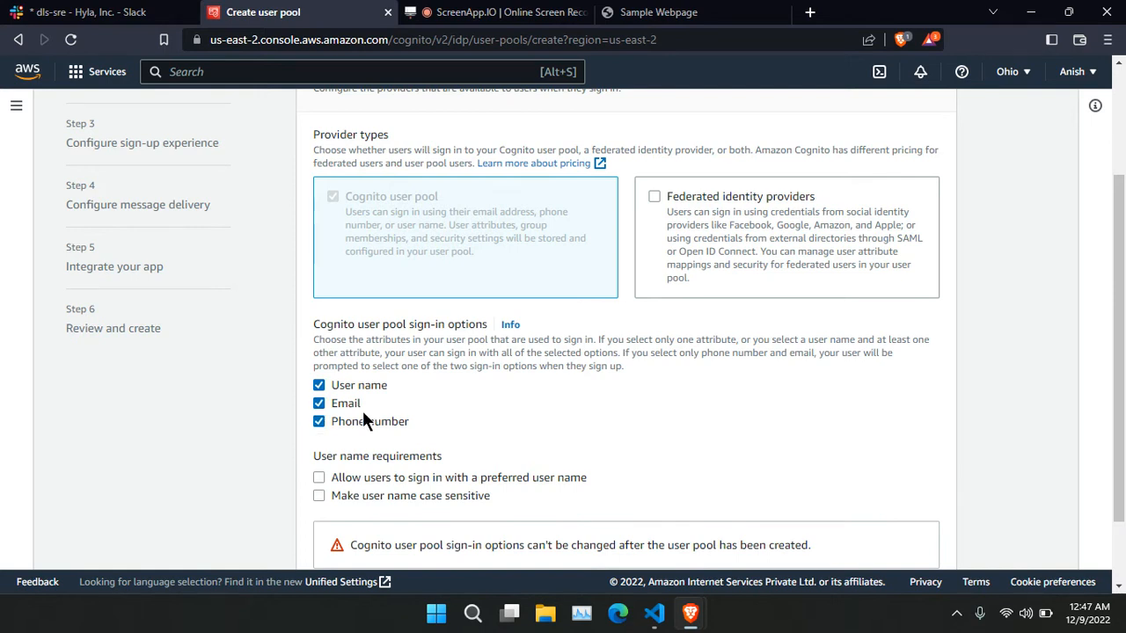
left_click(315, 384)
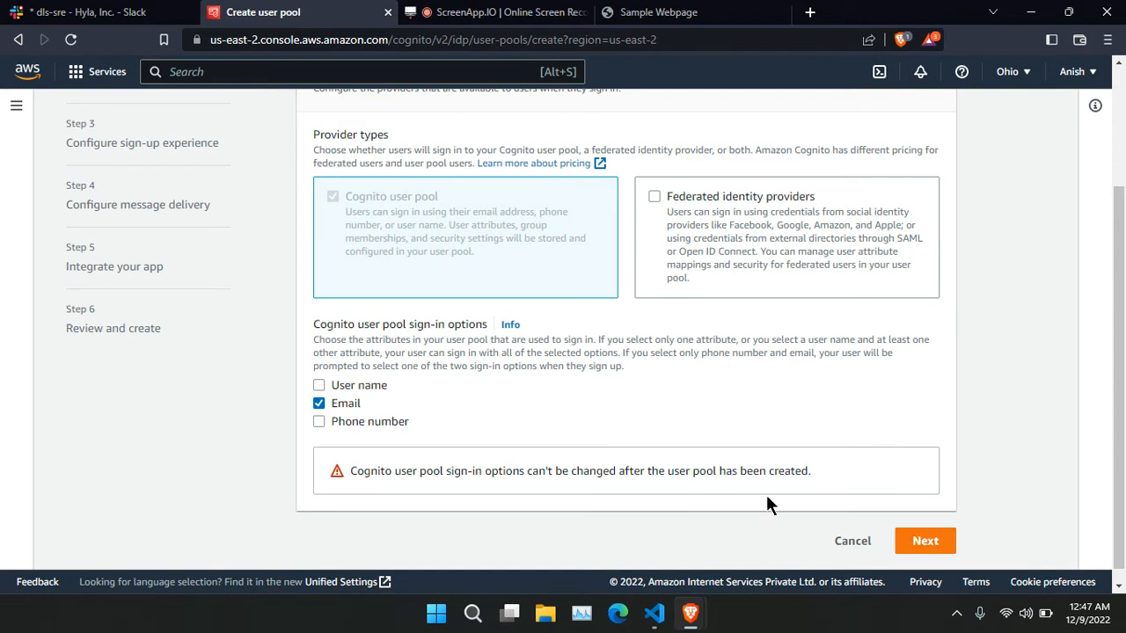
On the security requirements step, adjust the custom password policy character and length requirements.
left_click(903, 545)
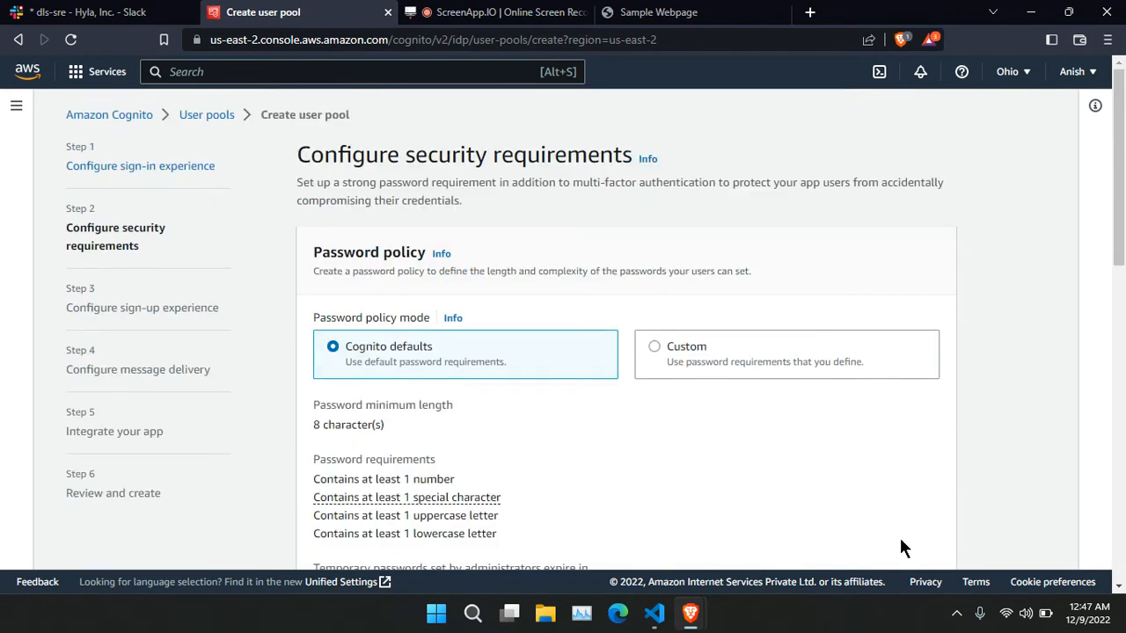
scroll(572, 418, "down", 1)
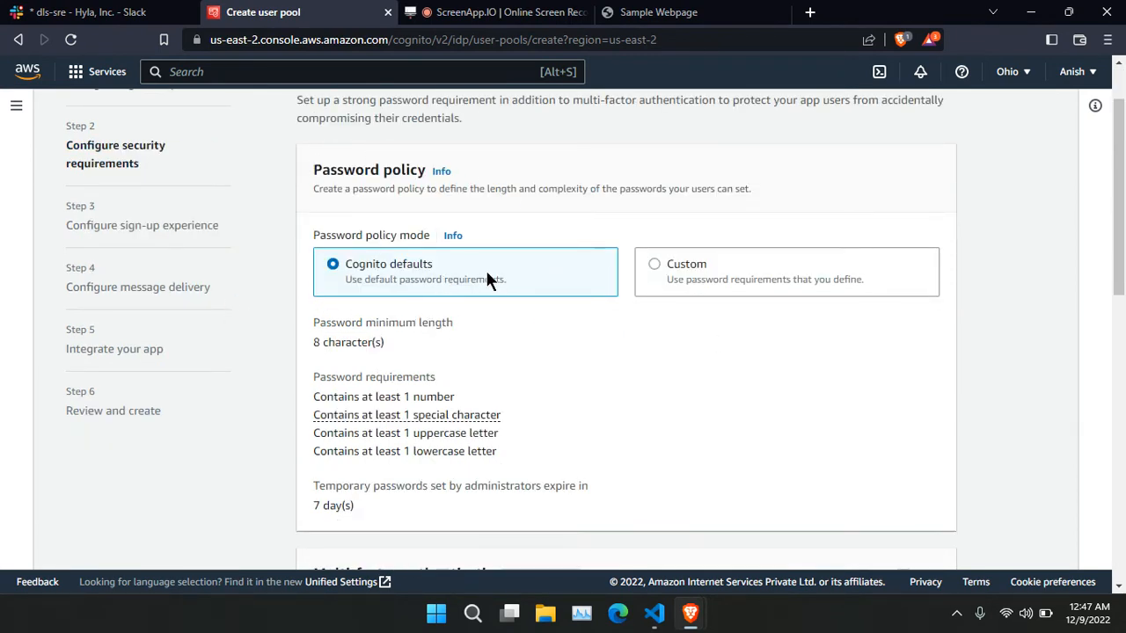
left_click(705, 267)
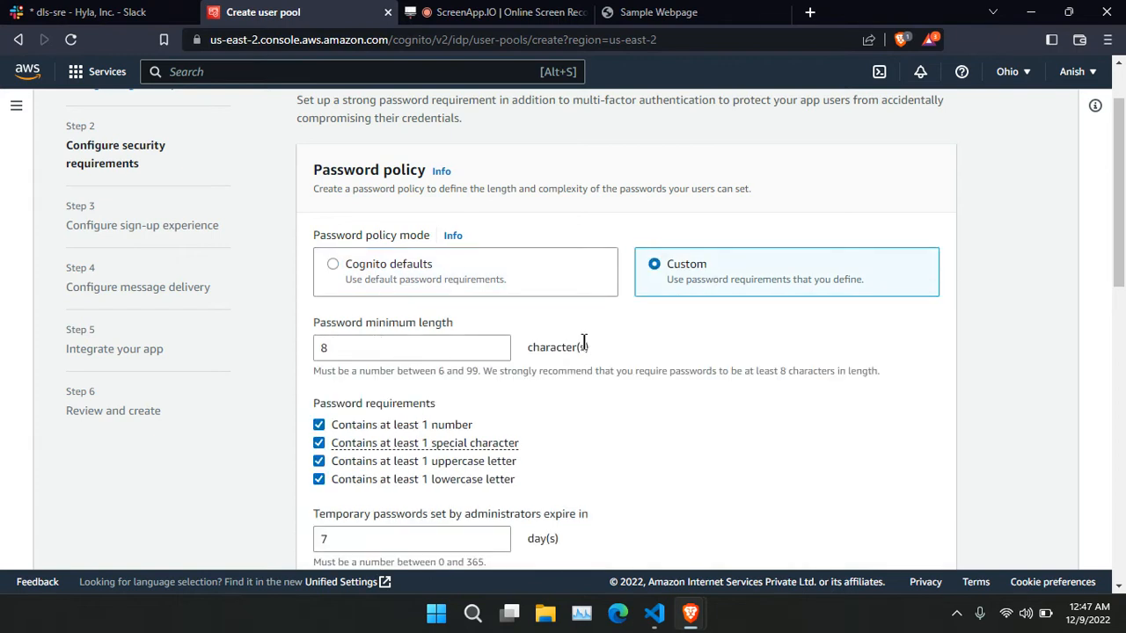
scroll(283, 330, "down", 1)
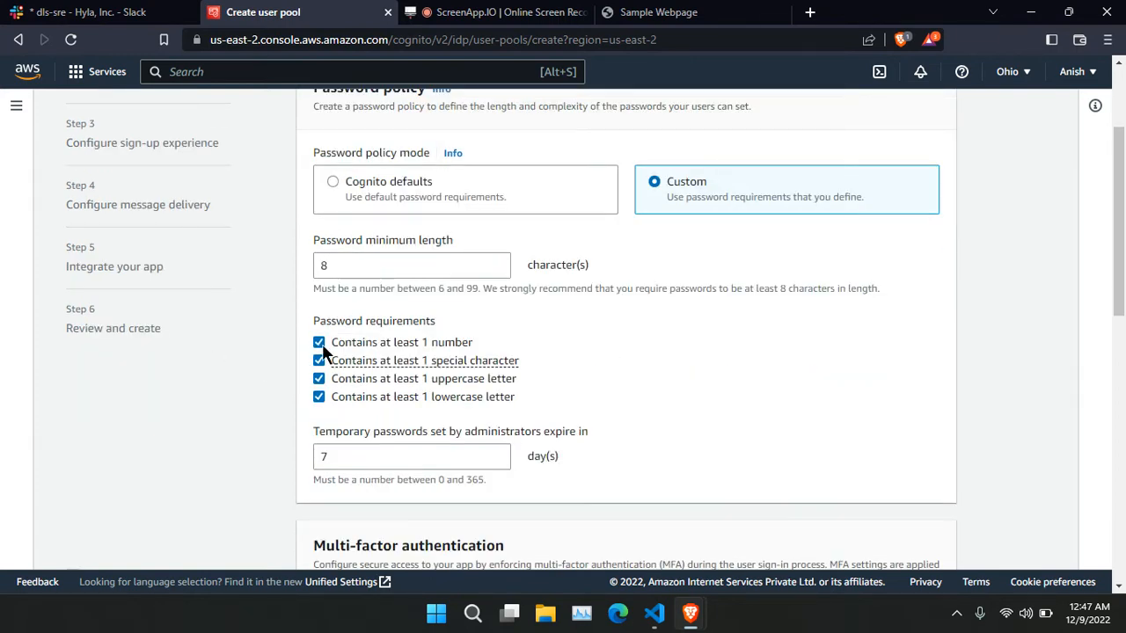
left_click(319, 343)
left_click(319, 360)
left_click(368, 183)
left_click(658, 196)
left_click(319, 360)
left_click(327, 264)
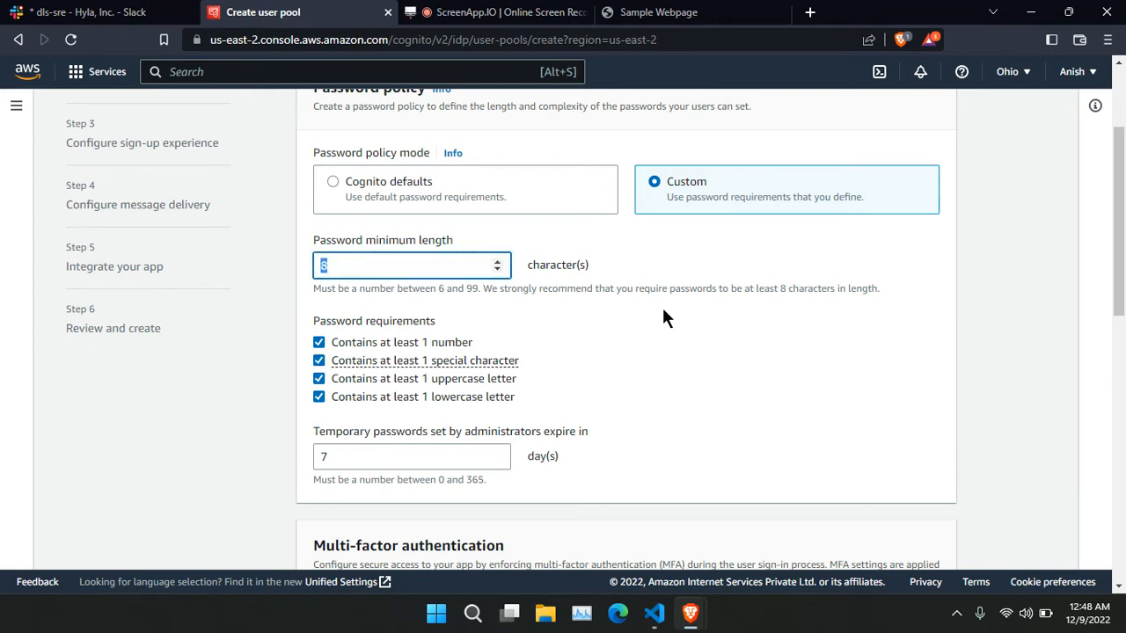
left_click(589, 325)
scroll(593, 309, "down", 4)
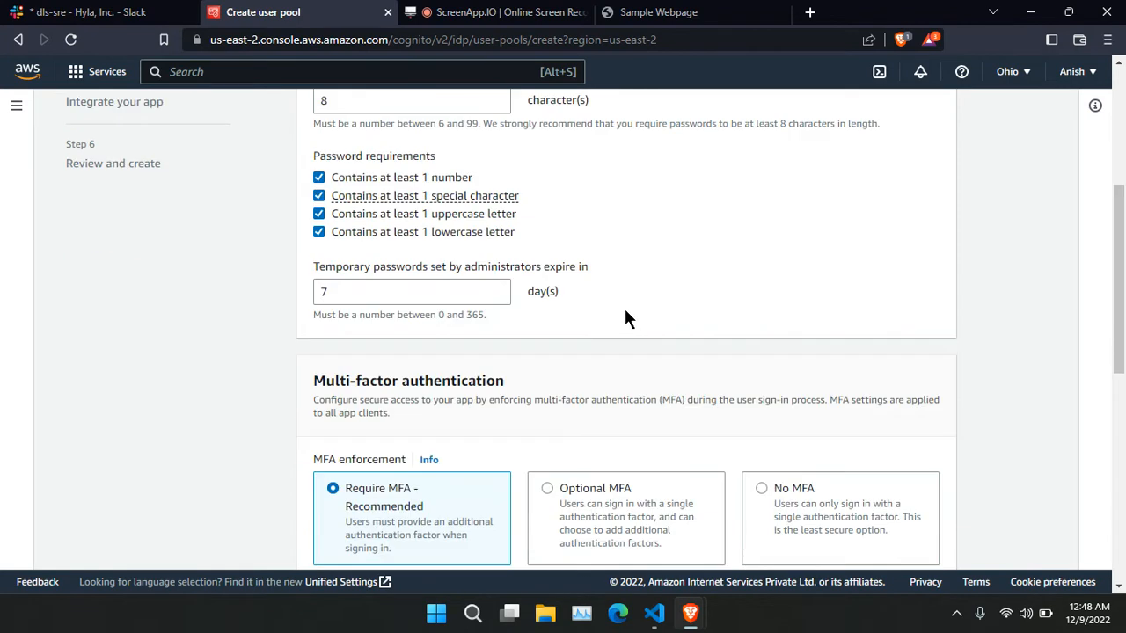
Set multi-factor authentication enforcement to No MFA.
left_click_drag(316, 230, 516, 256)
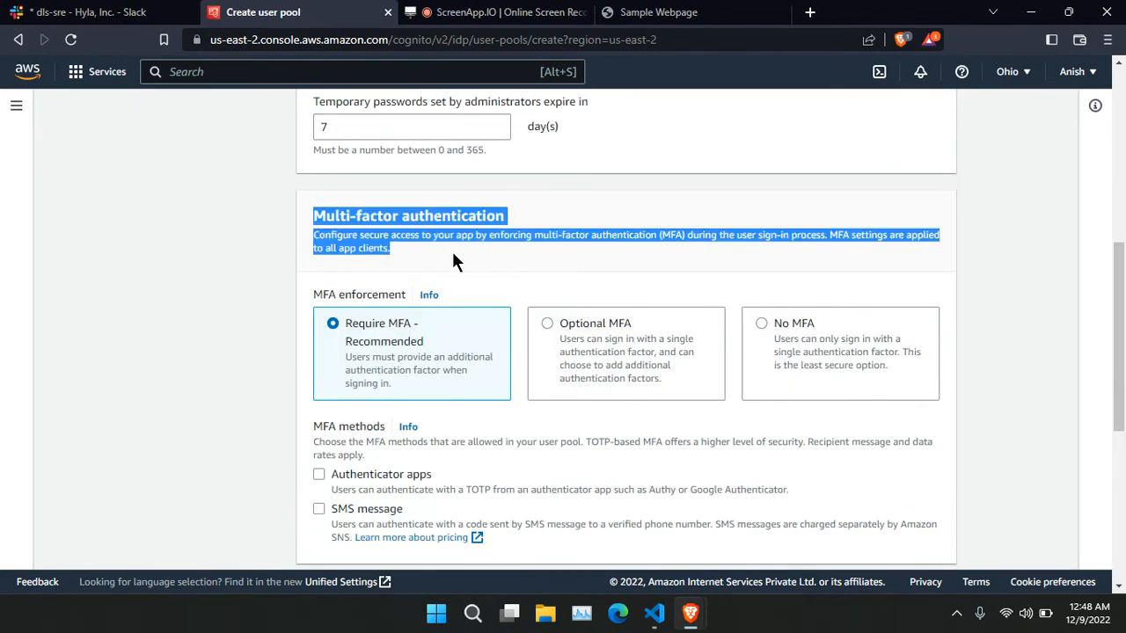
left_click(352, 327)
left_click(616, 345)
left_click(748, 350)
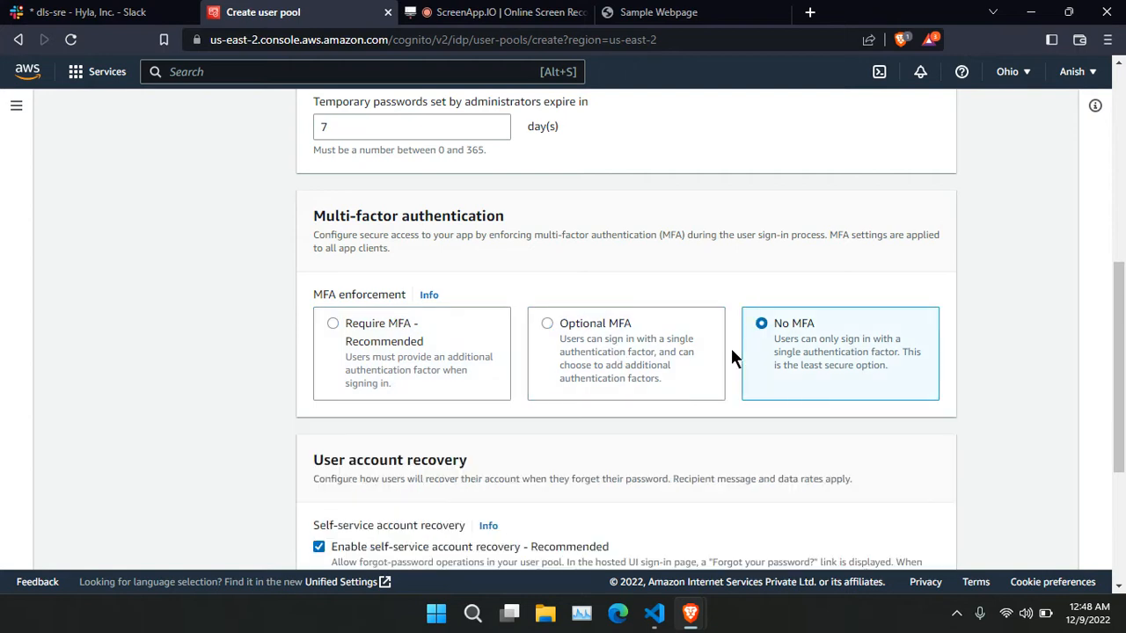
left_click(423, 354)
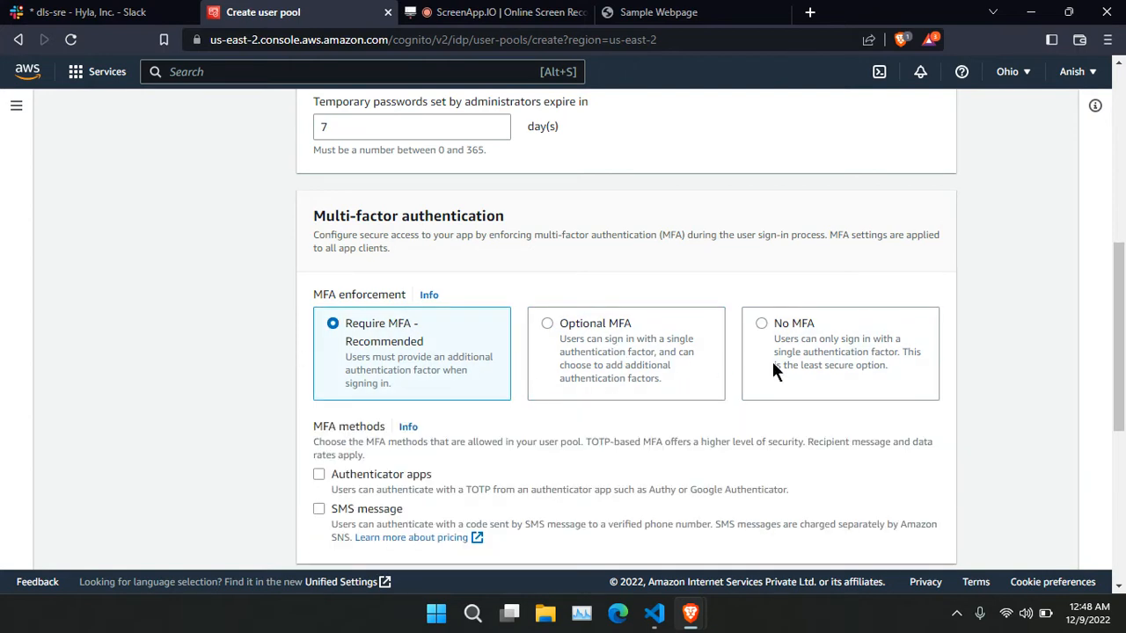
left_click(870, 364)
Keep self-service account recovery enabled with delivery by Email only.
scroll(675, 341, "down", 2)
scroll(677, 350, "down", 1)
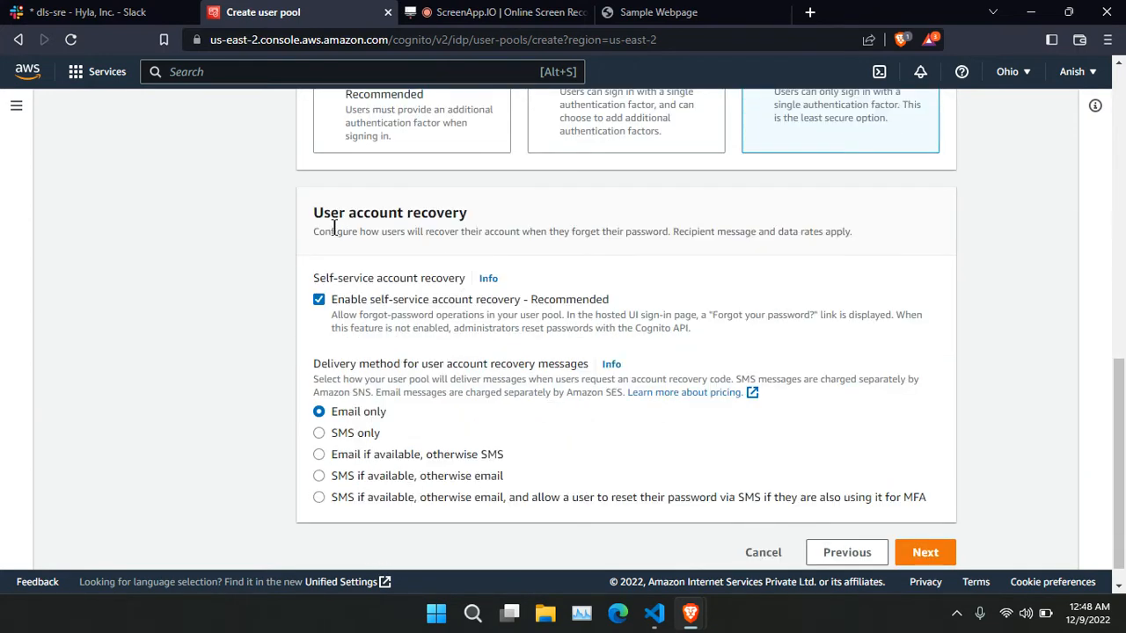
left_click_drag(313, 220, 491, 233)
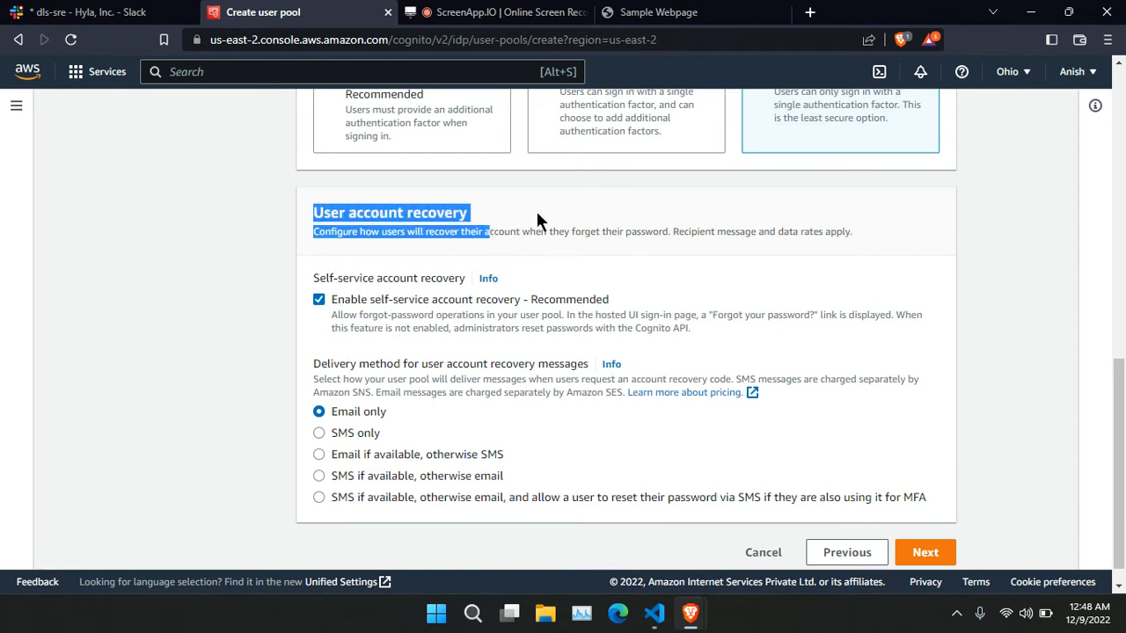
left_click(688, 252)
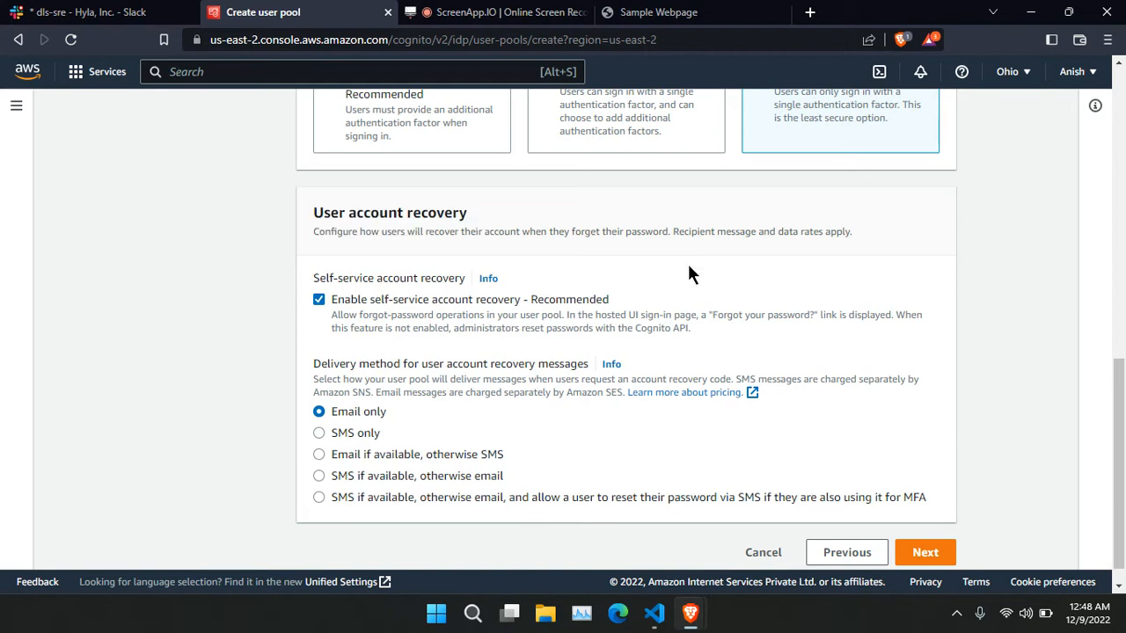
left_click(319, 306)
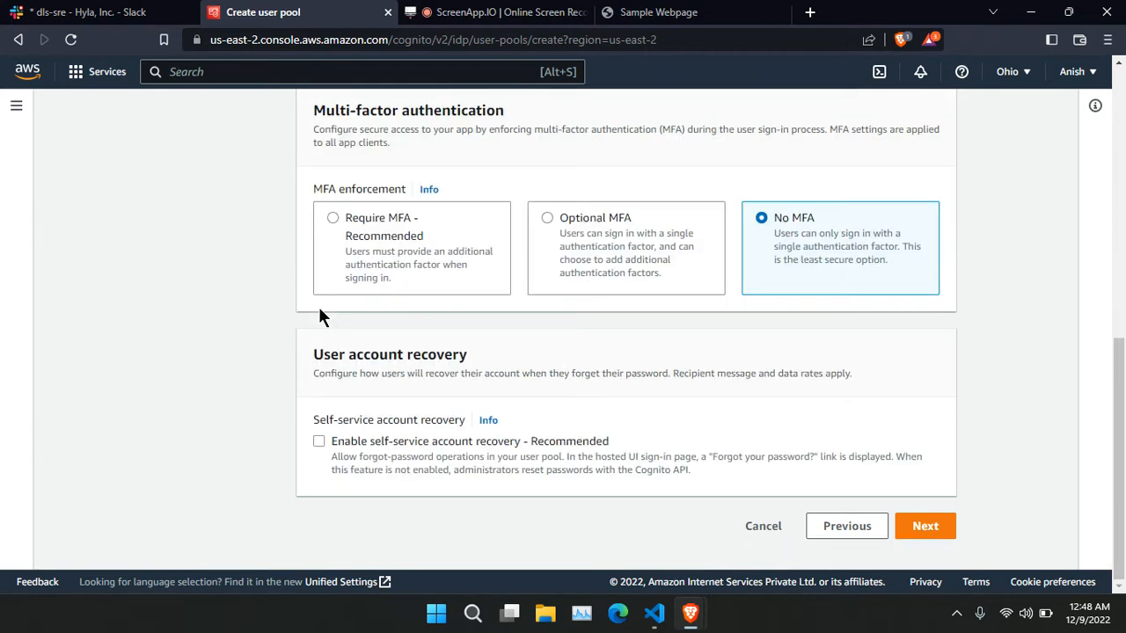
left_click(328, 441)
scroll(607, 373, "down", 1)
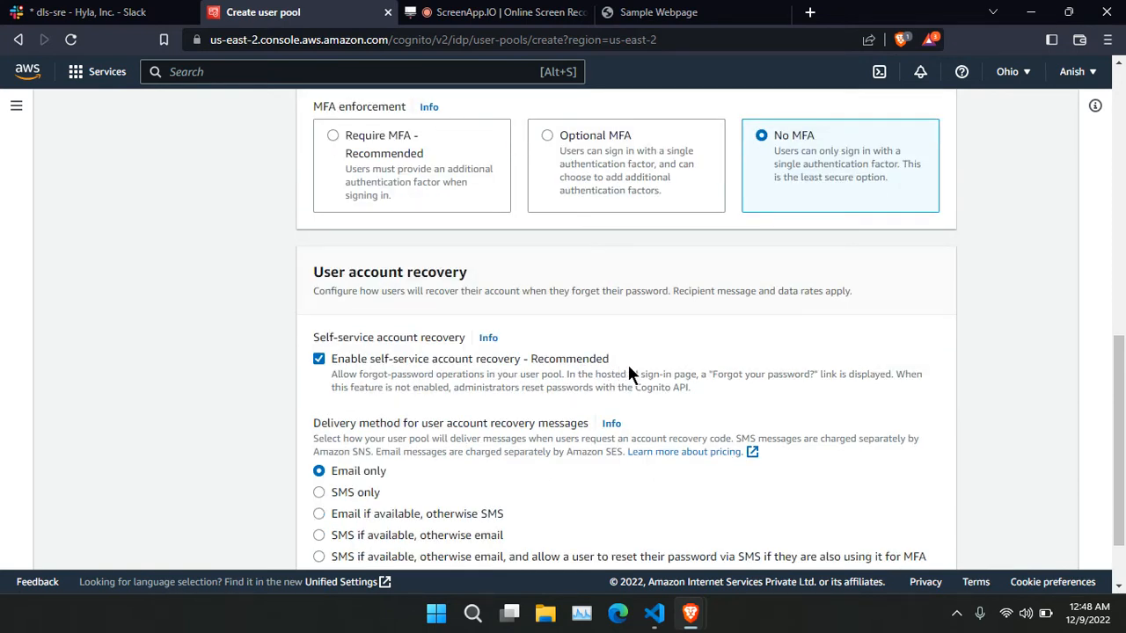
scroll(633, 370, "down", 1)
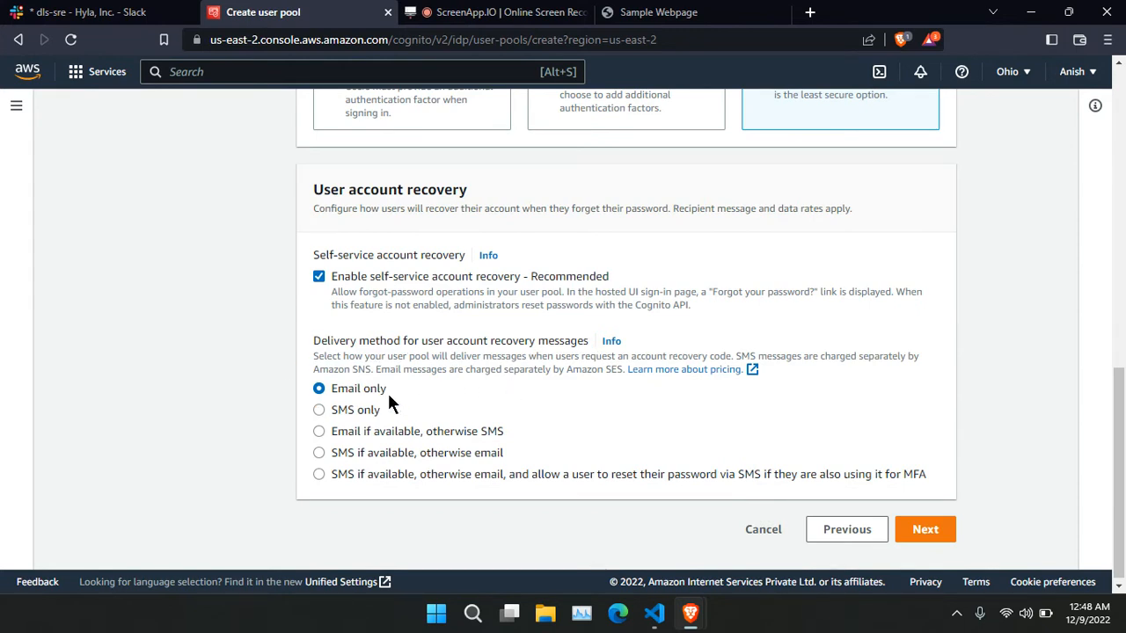
left_click(332, 410)
Move to the sign-up experience step, keeping self-registration enabled.
left_click(921, 529)
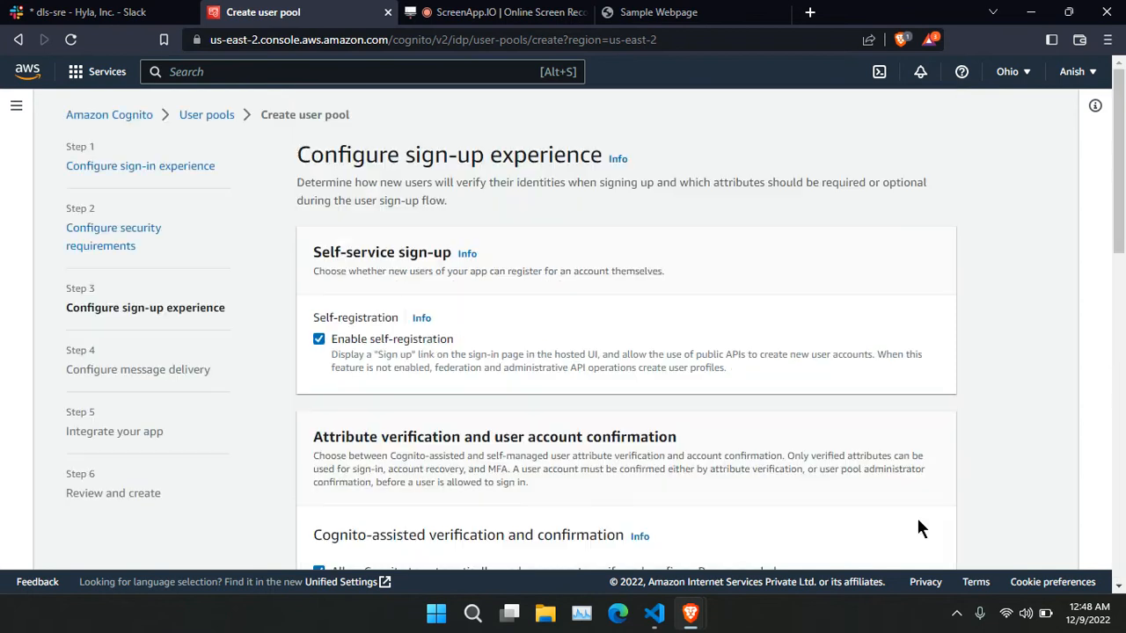
scroll(608, 312, "down", 1)
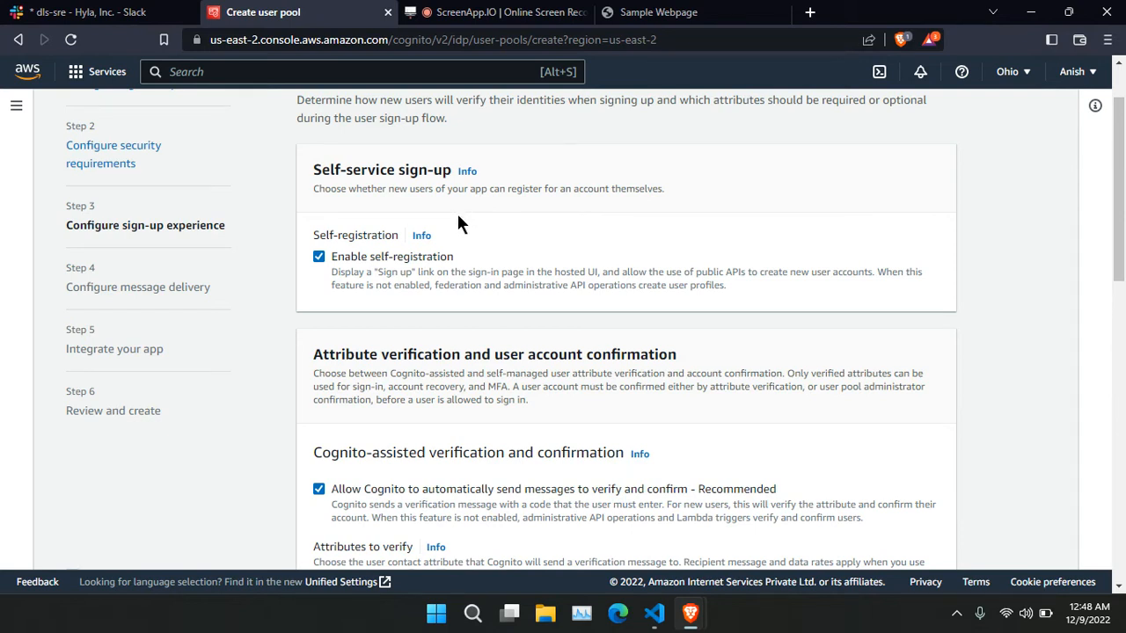
left_click_drag(313, 169, 457, 179)
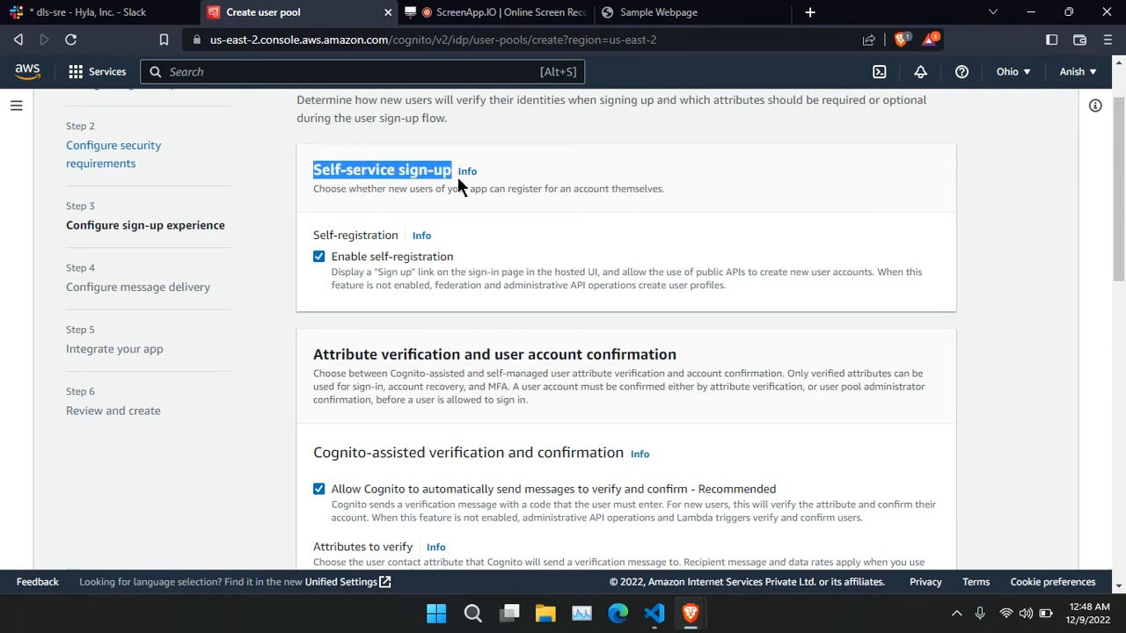
left_click(643, 223)
scroll(643, 223, "down", 1)
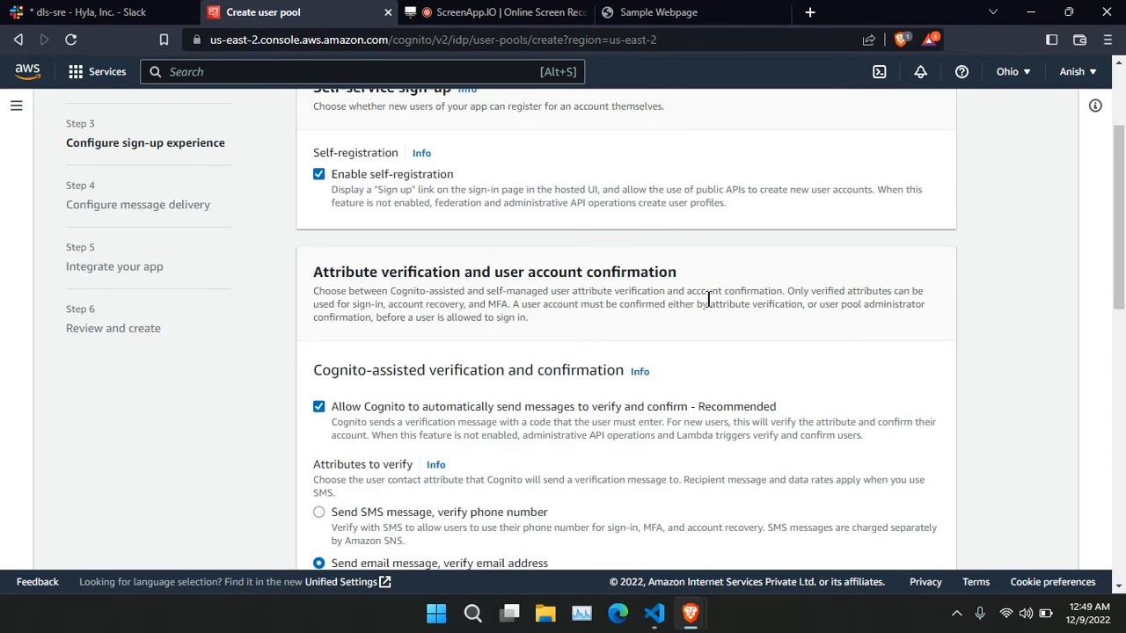
scroll(708, 300, "down", 1)
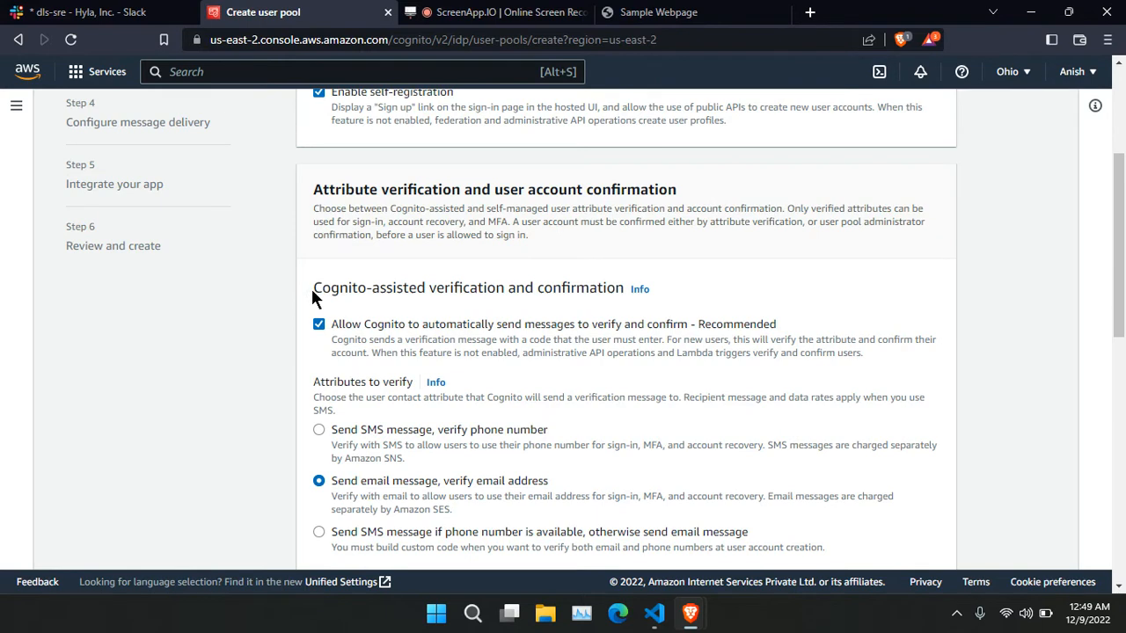
left_click_drag(330, 288, 508, 295)
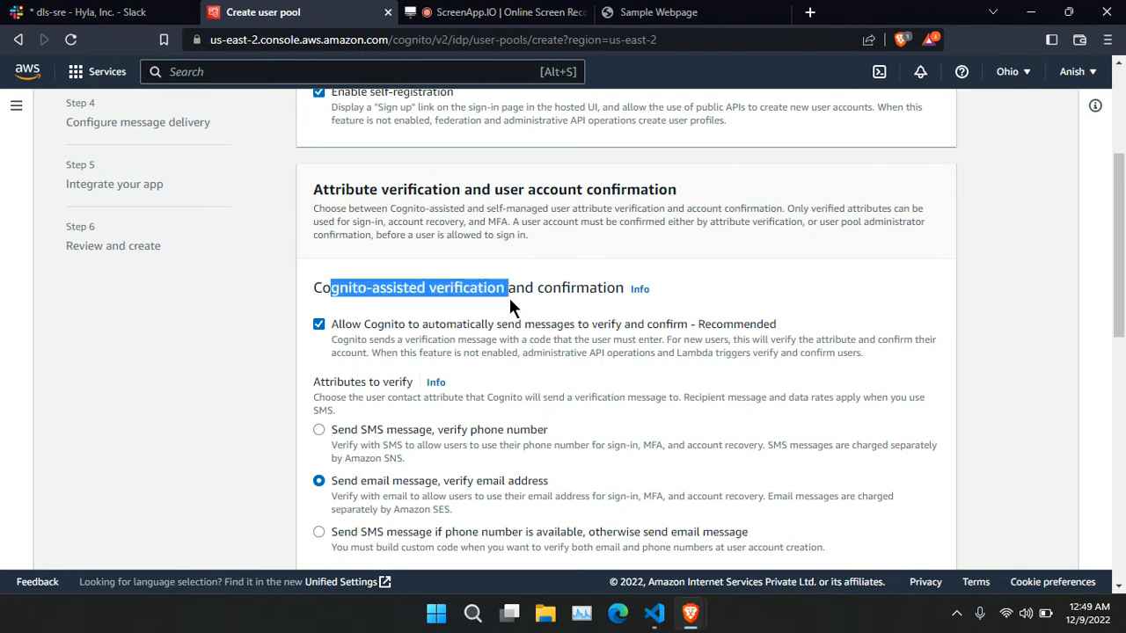
left_click(560, 305)
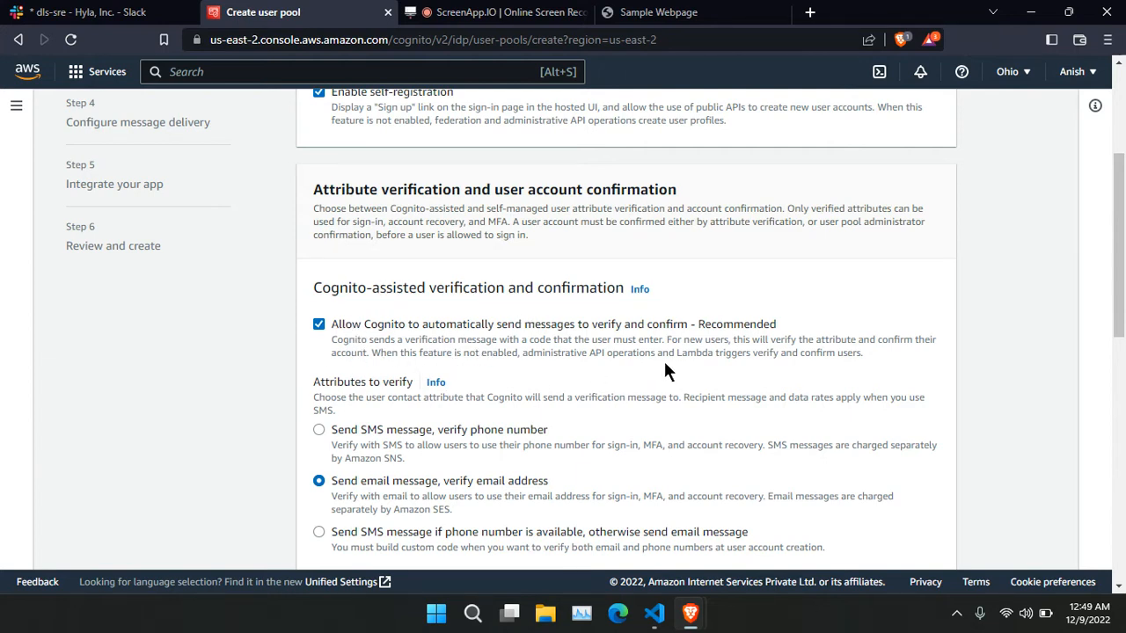
Keep Cognito-assisted verification set to sending an email to verify the email address.
scroll(677, 356, "down", 1)
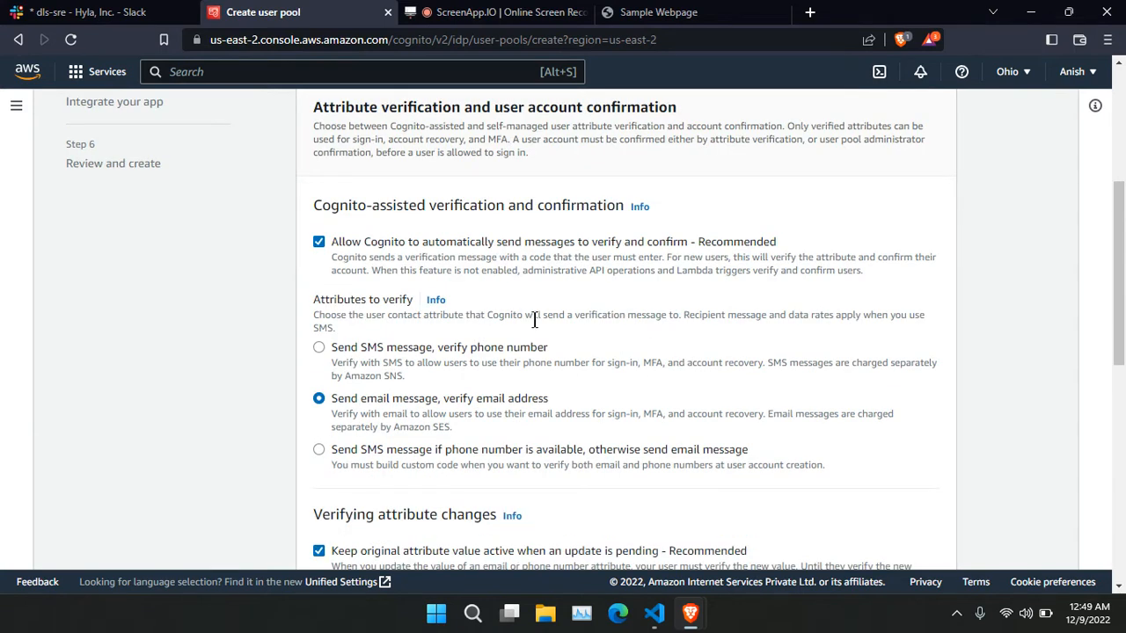
left_click(375, 350)
left_click(427, 396)
left_click(387, 453)
key("Up")
Keep original attribute values active while updates are pending.
scroll(778, 369, "down", 1)
scroll(777, 370, "down", 2)
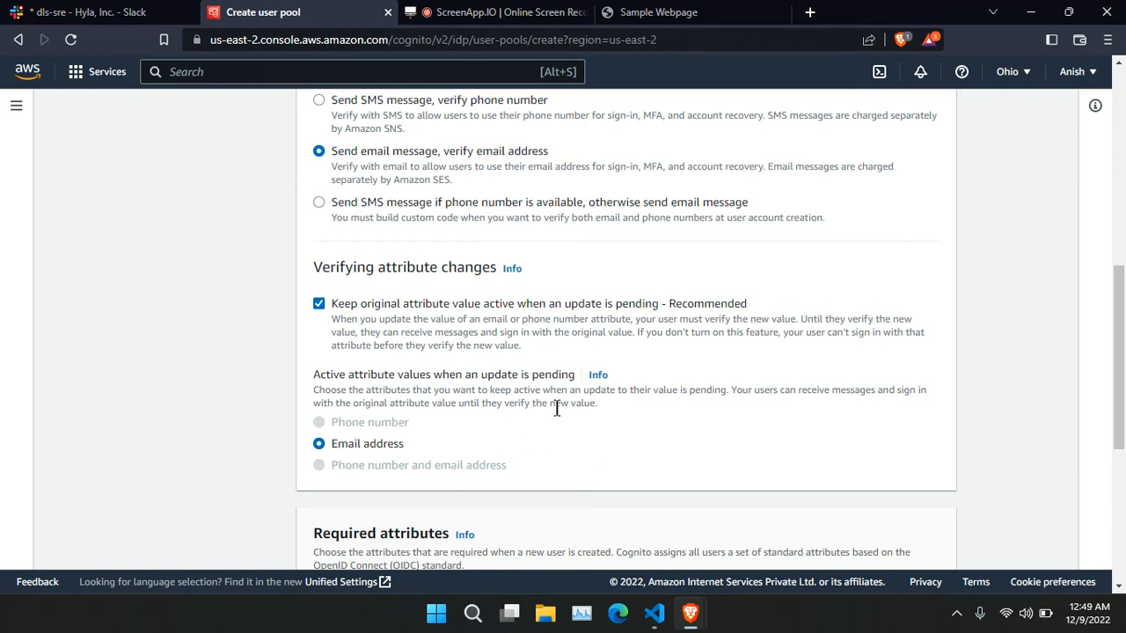
scroll(460, 422, "down", 1)
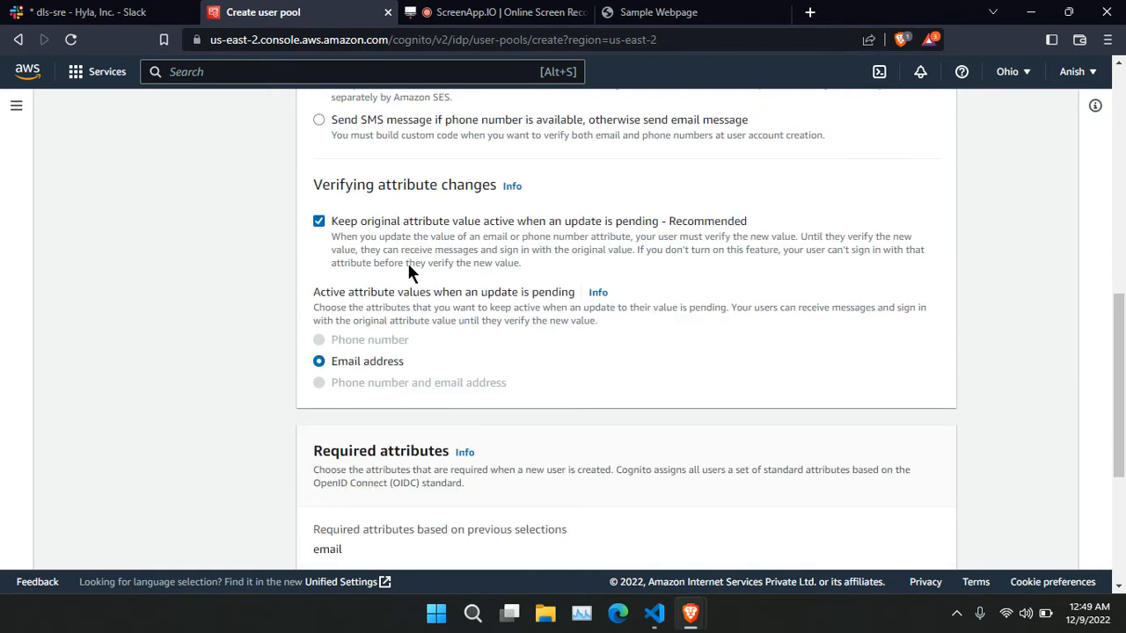
left_click(318, 222)
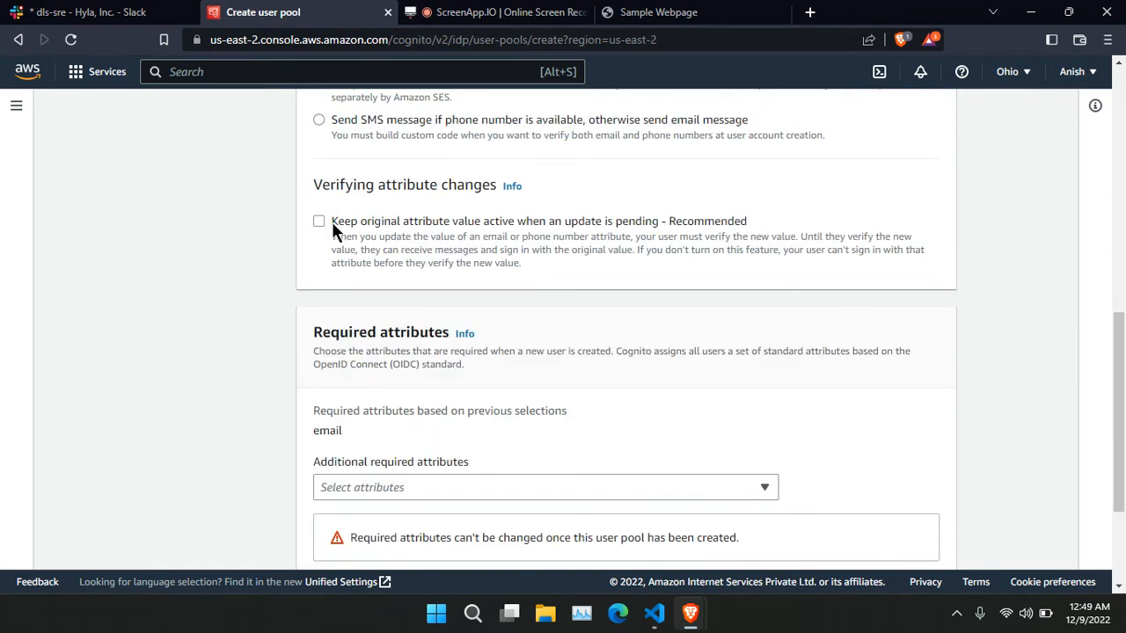
left_click(319, 221)
Add address, birthdate, family_name and gender as required attributes.
scroll(556, 282, "down", 3)
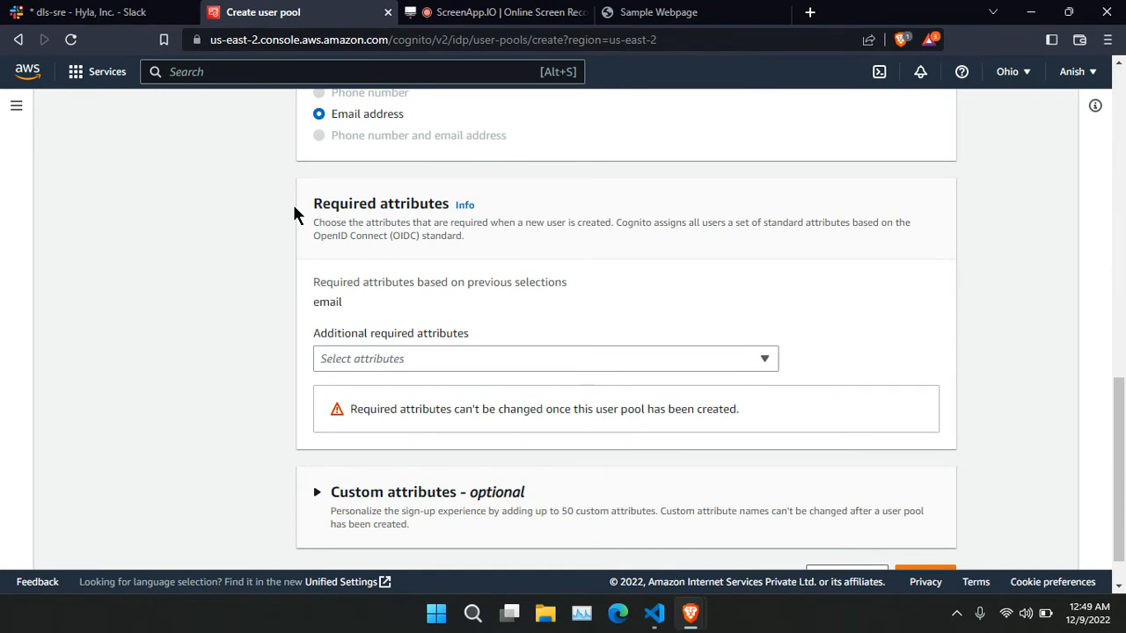
left_click_drag(310, 206, 505, 256)
left_click(670, 312)
left_click(510, 356)
scroll(452, 255, "down", 5)
scroll(452, 256, "up", 5)
scroll(452, 256, "down", 5)
scroll(431, 251, "up", 5)
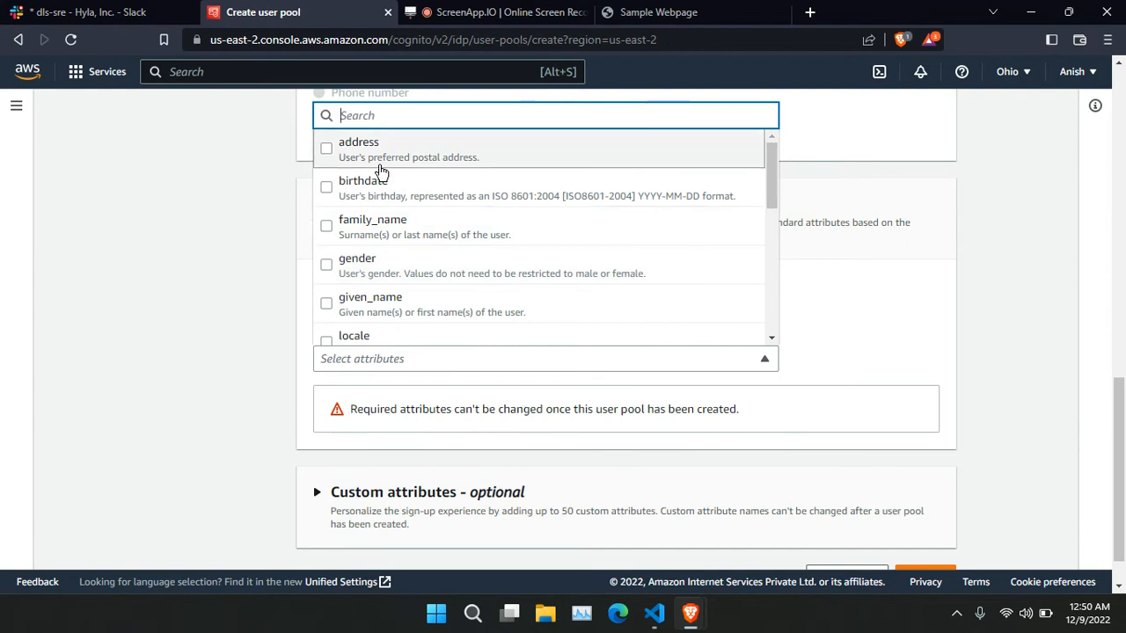
left_click(380, 158)
left_click(384, 195)
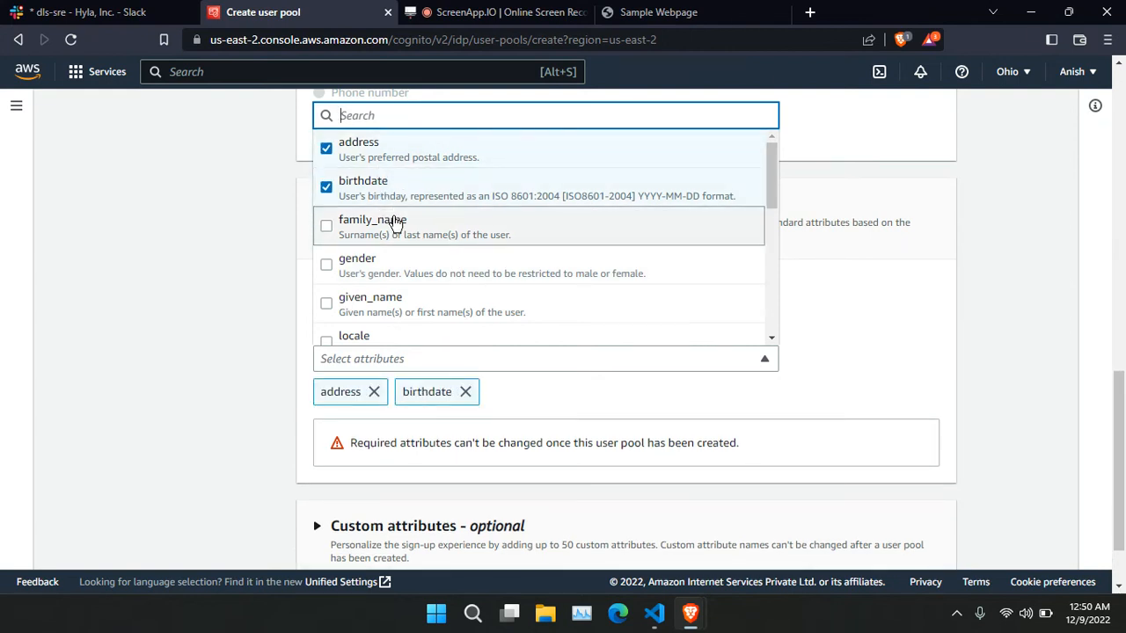
left_click(389, 221)
left_click(390, 261)
left_click(833, 319)
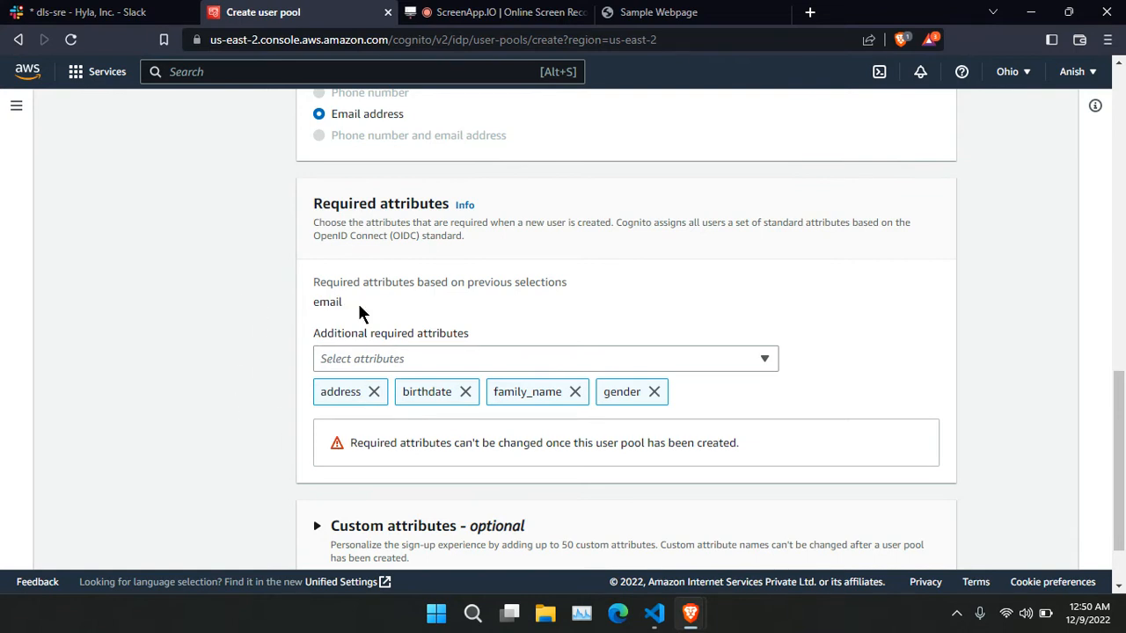
Remove those four attributes again so only email is required, and continue.
left_click_drag(358, 303, 427, 338)
left_click(374, 392)
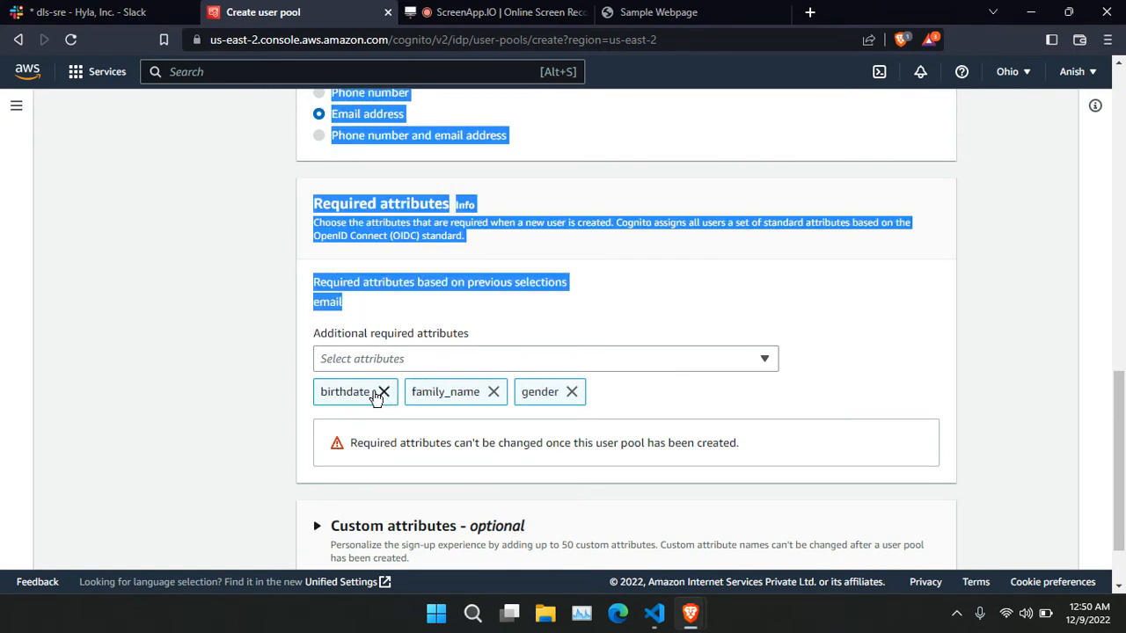
left_click(380, 391)
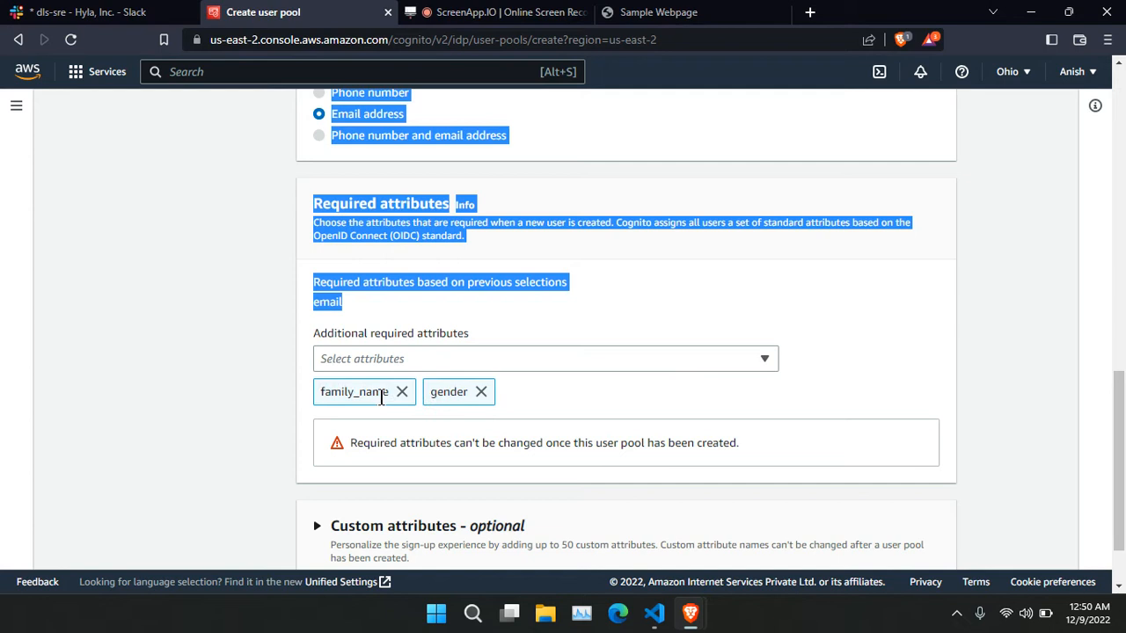
left_click(402, 392)
left_click(373, 393)
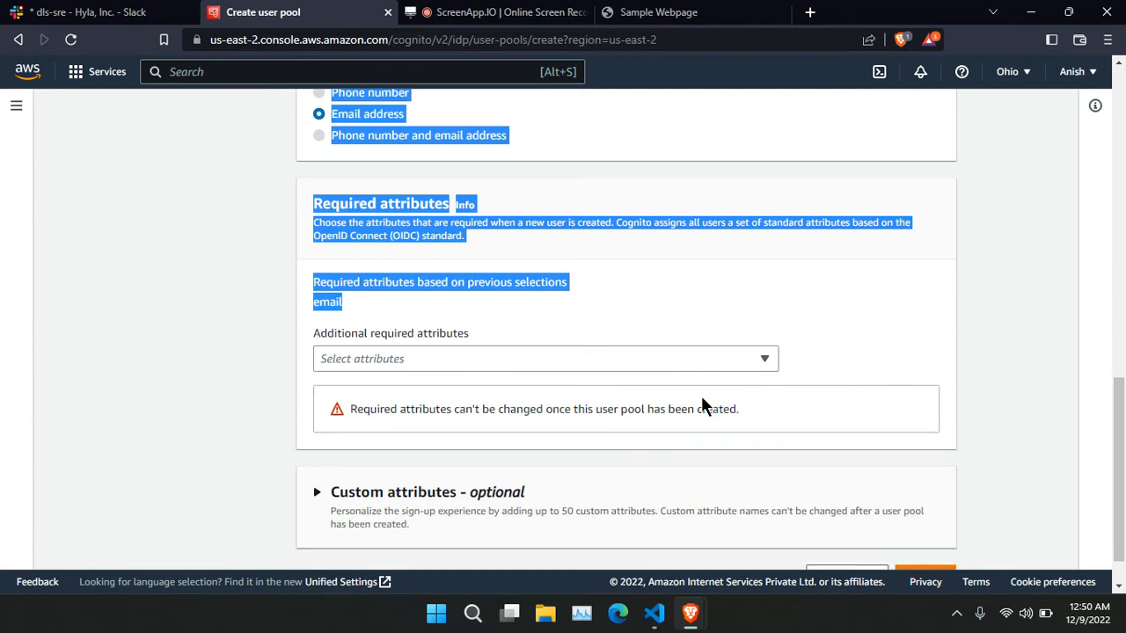
left_click(895, 371)
scroll(569, 355, "down", 1)
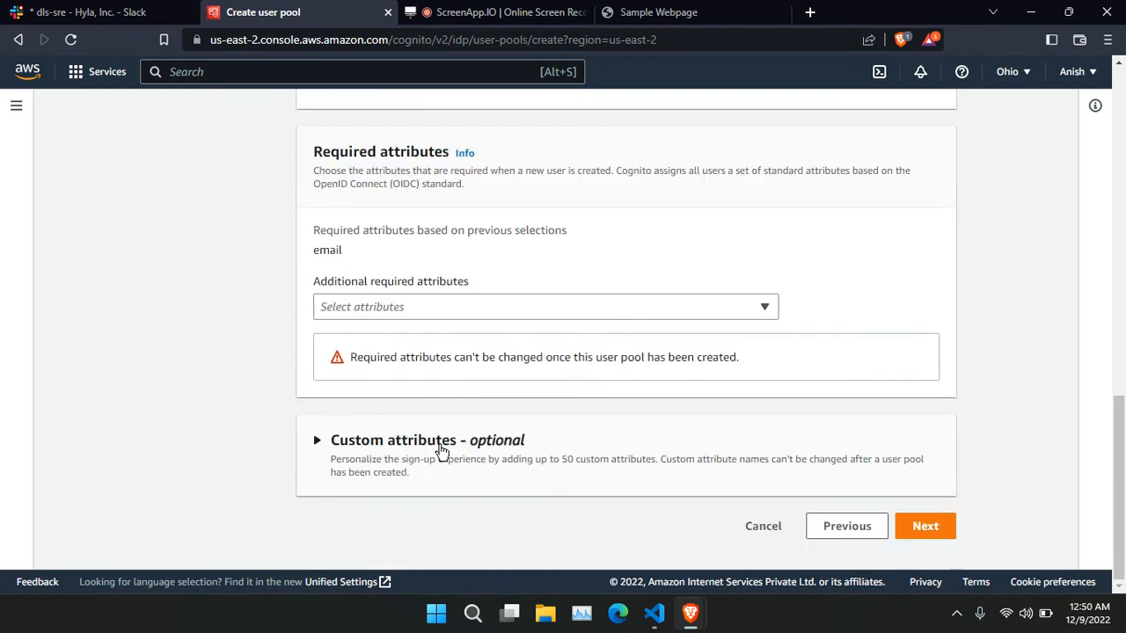
left_click(923, 526)
Switch the email provider to Send email with Cognito, in region US East (Ohio), and continue.
scroll(645, 365, "down", 1)
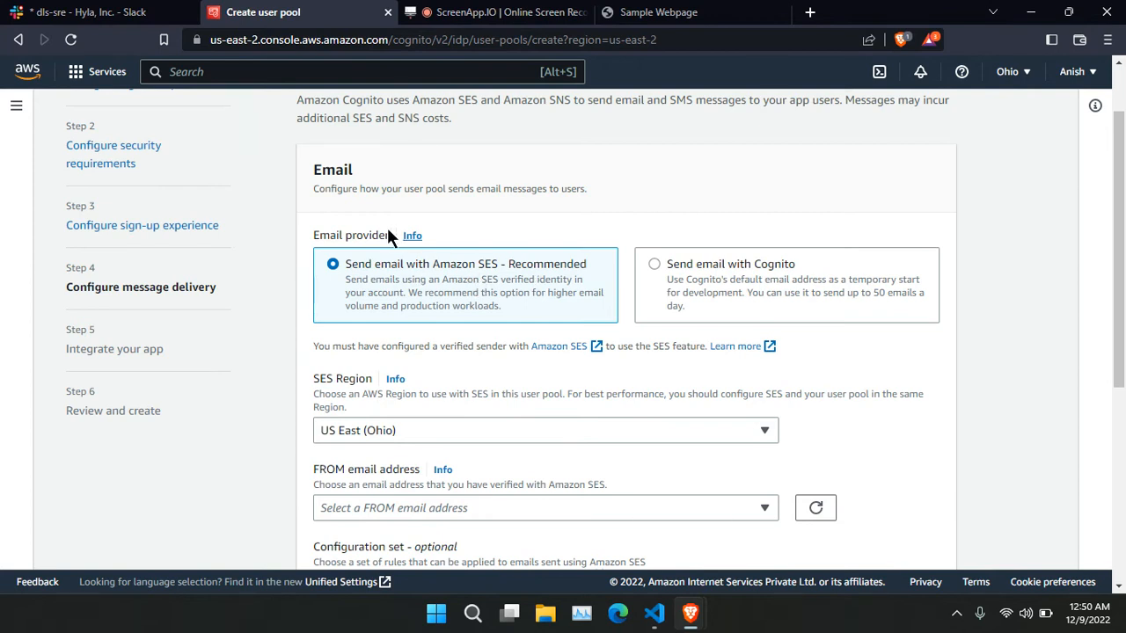
left_click(744, 269)
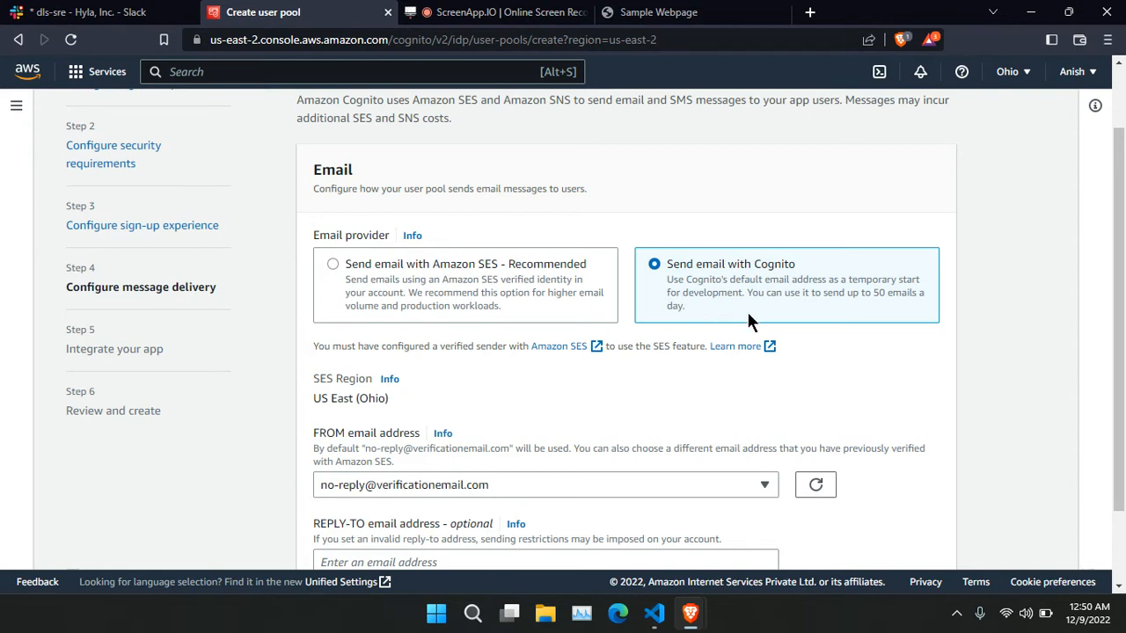
scroll(747, 309, "down", 1)
left_click_drag(433, 322, 312, 319)
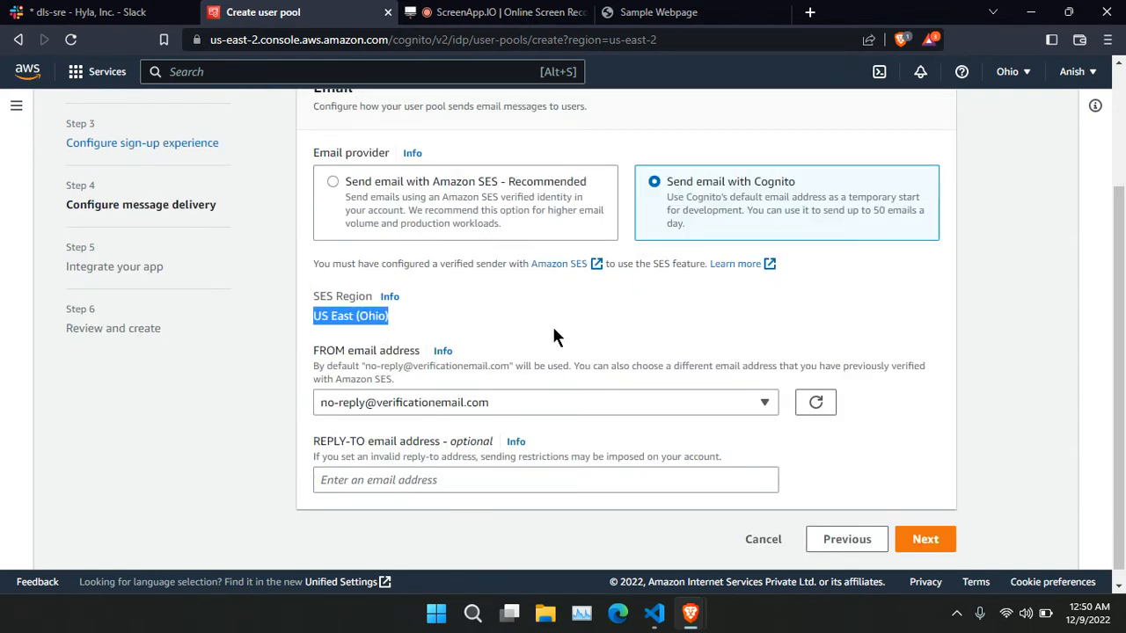
scroll(619, 303, "down", 1)
left_click(649, 305)
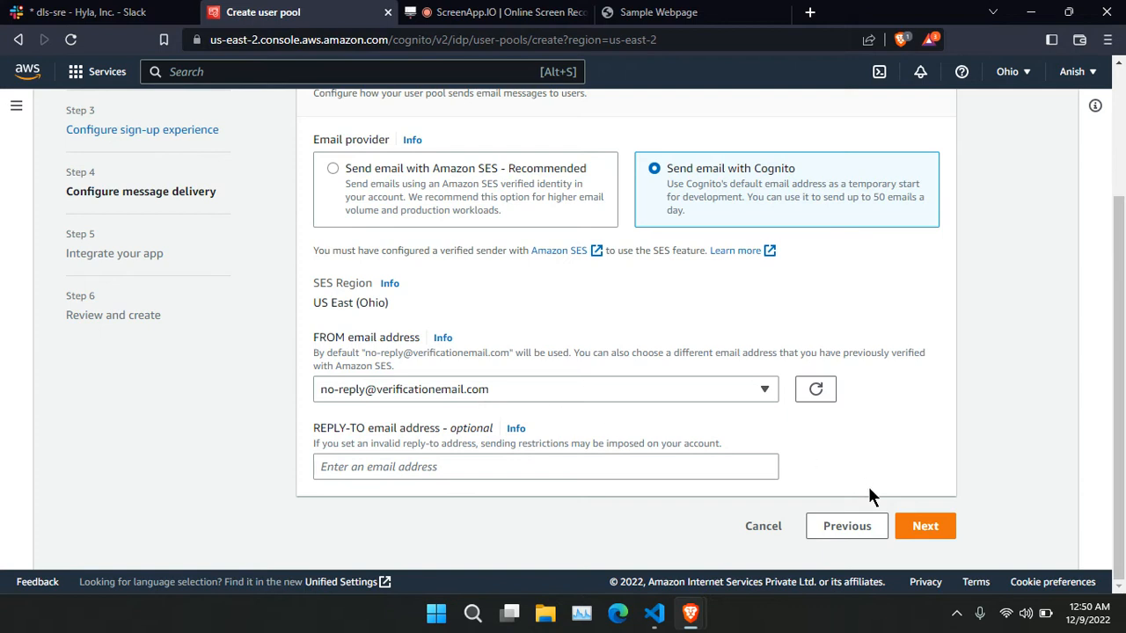
left_click(928, 527)
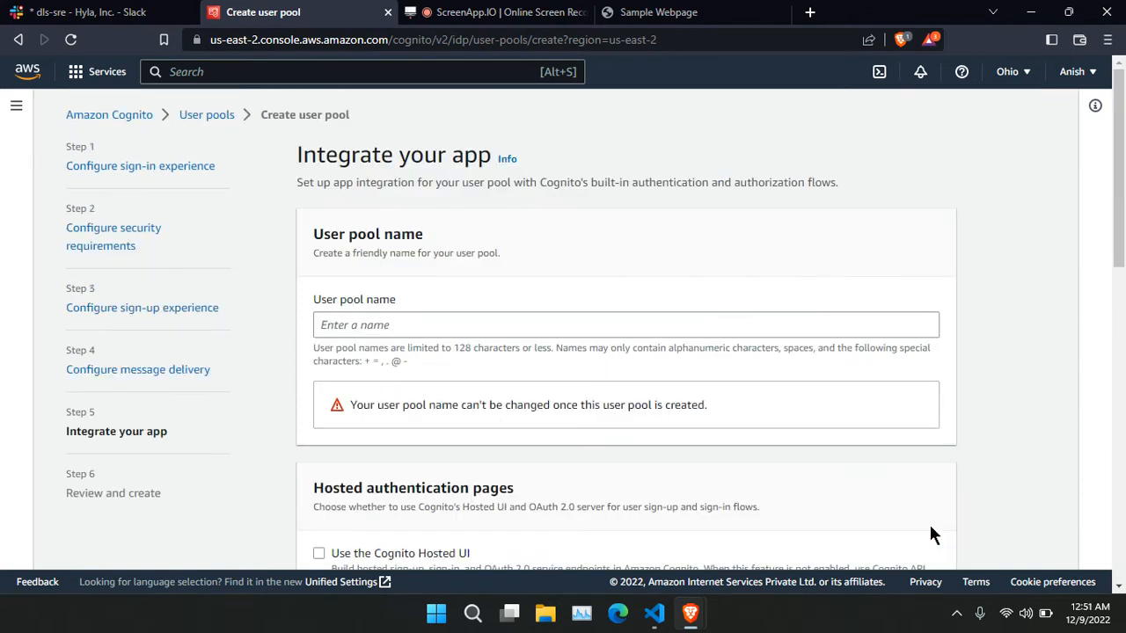
Name the user pool 'test-pool' and enable the Cognito Hosted UI.
scroll(475, 235, "down", 1)
left_click(469, 243)
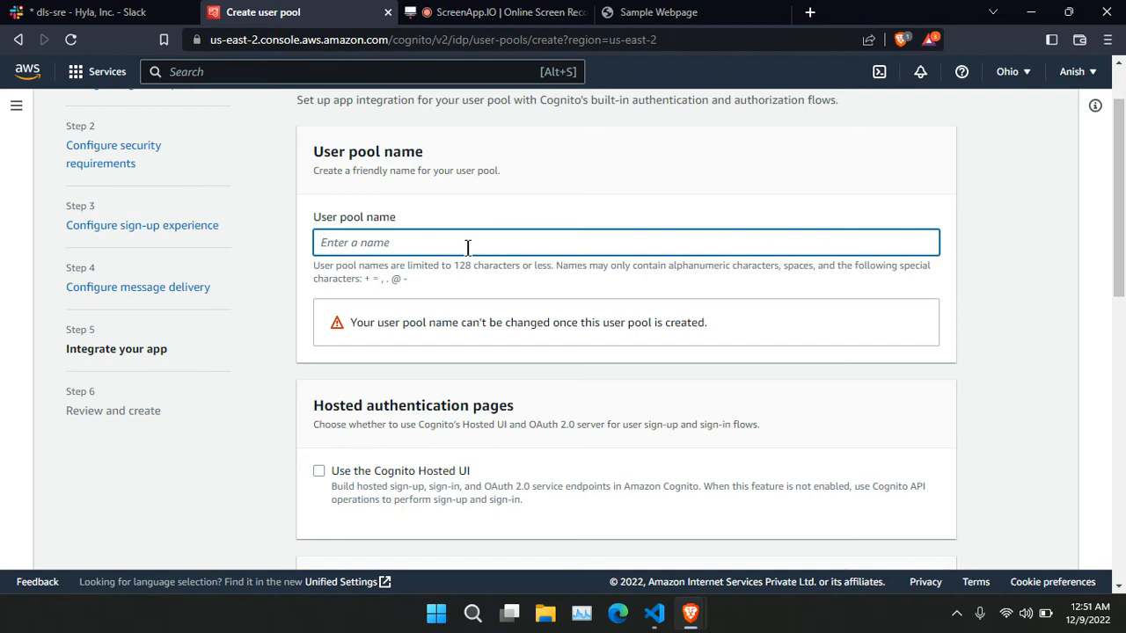
type("test-pool")
scroll(480, 340, "down", 1)
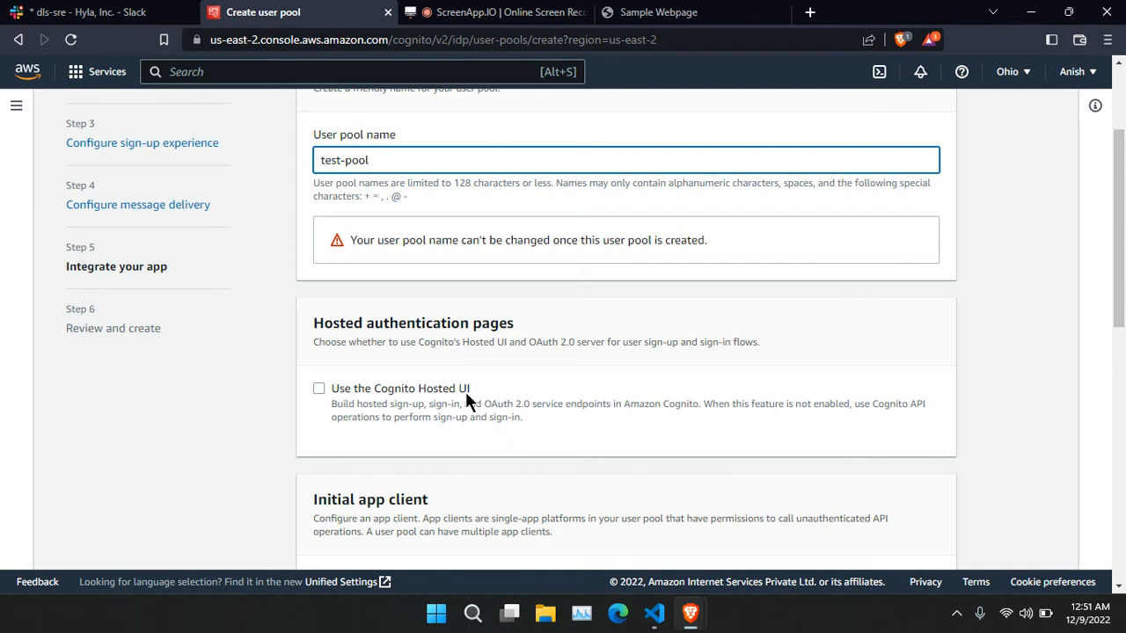
left_click(320, 389)
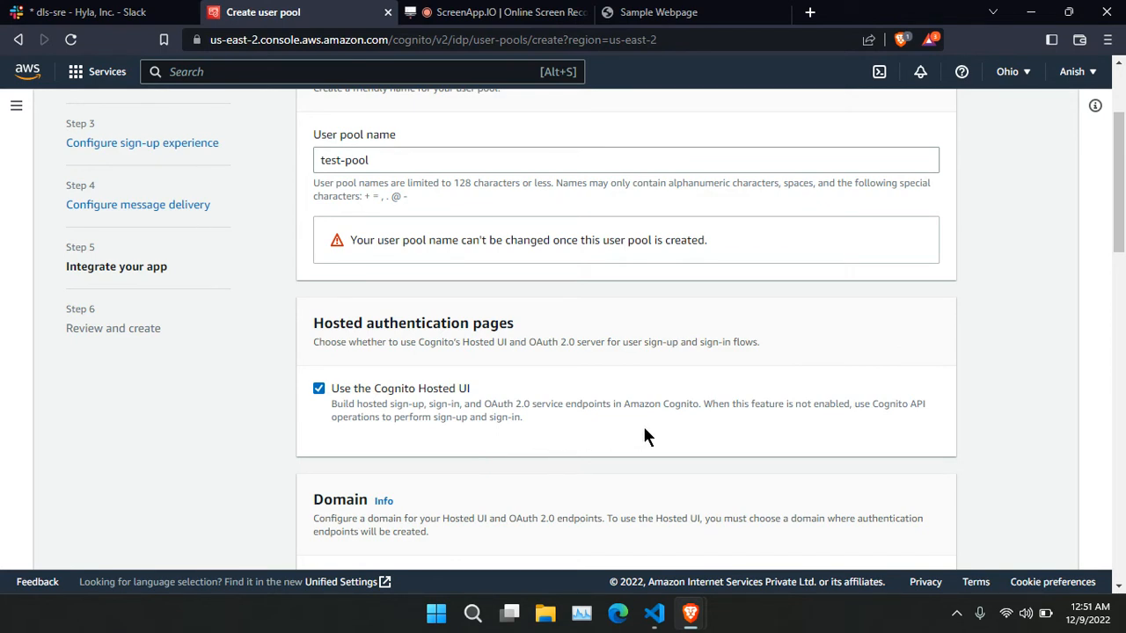
scroll(642, 431, "down", 2)
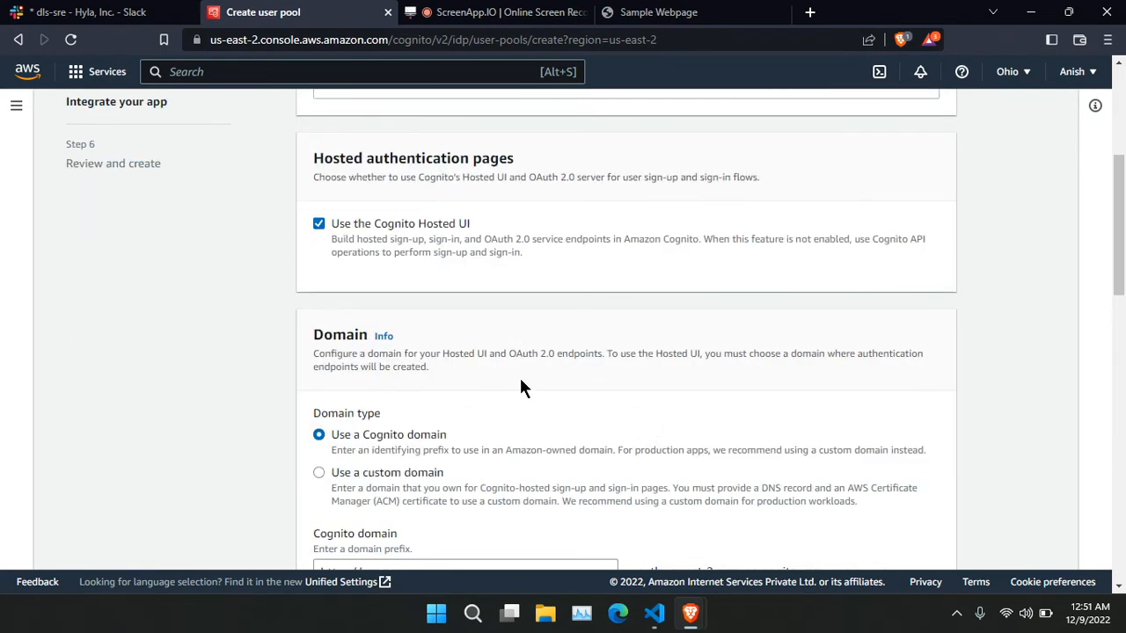
Use a Cognito domain with the prefix 'test-poo' for the hosted pages.
left_click(432, 474)
scroll(628, 428, "down", 1)
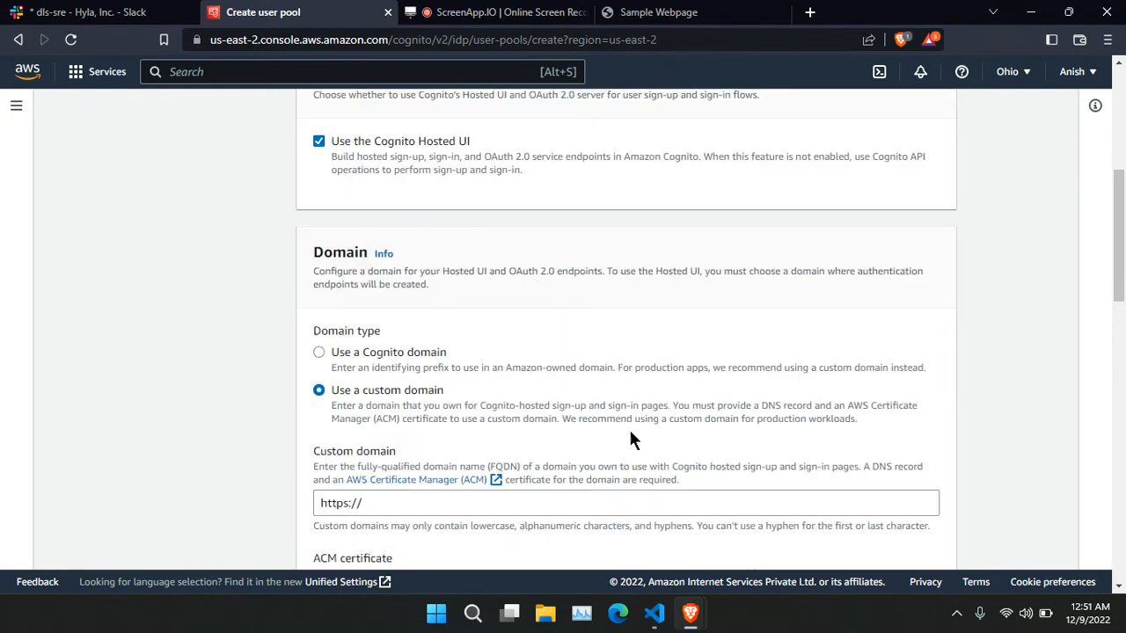
left_click(431, 356)
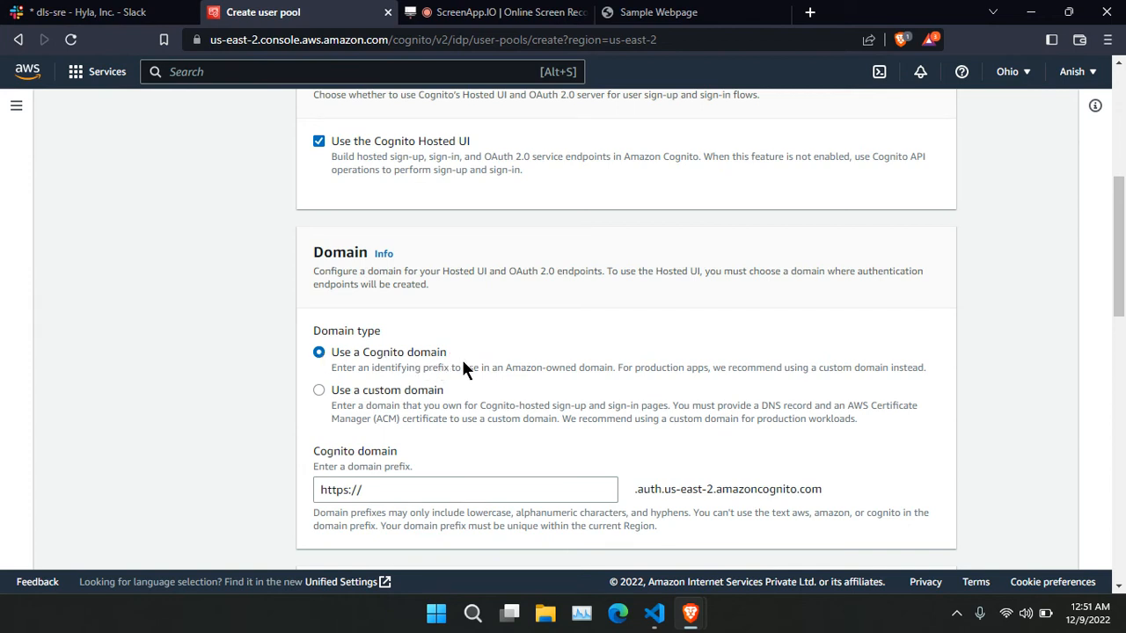
scroll(464, 367, "down", 1)
left_click(424, 408)
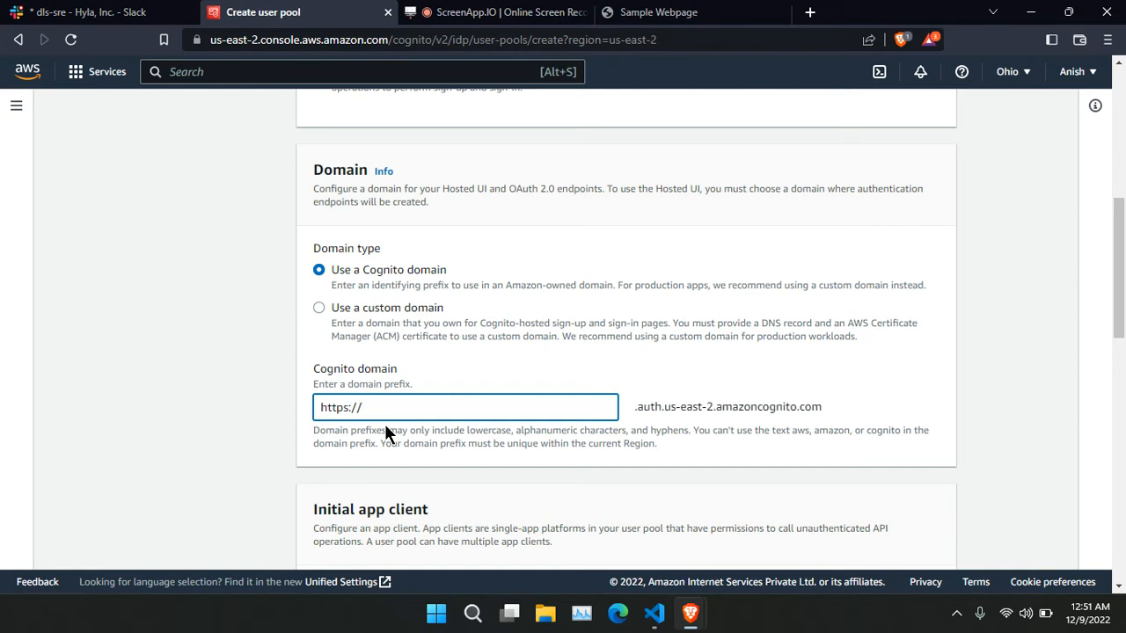
type("test")
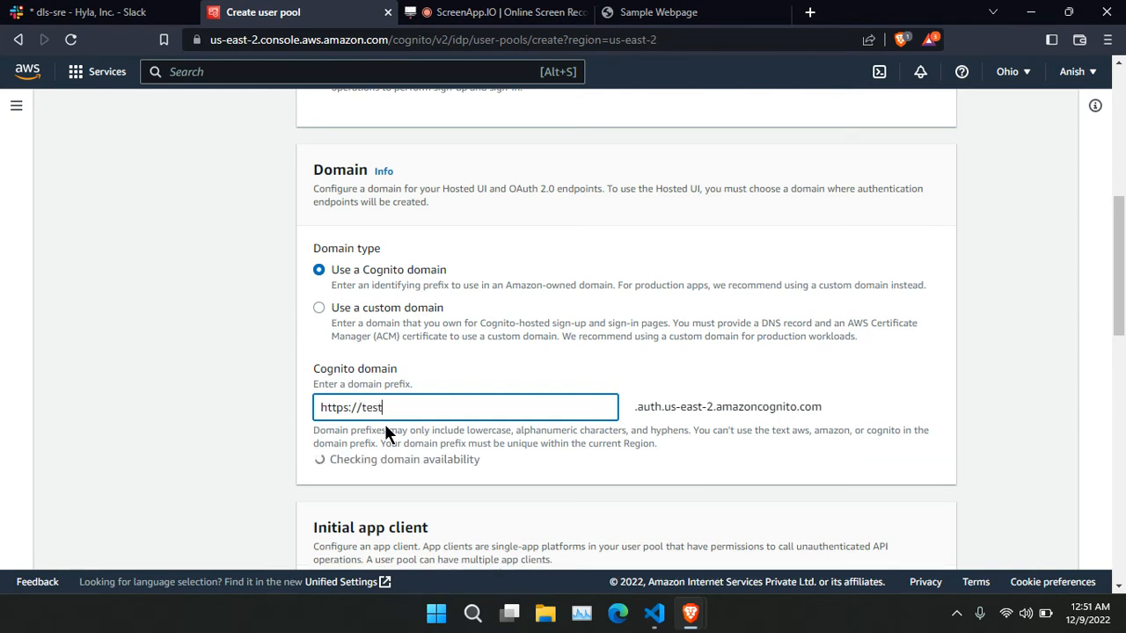
type("-")
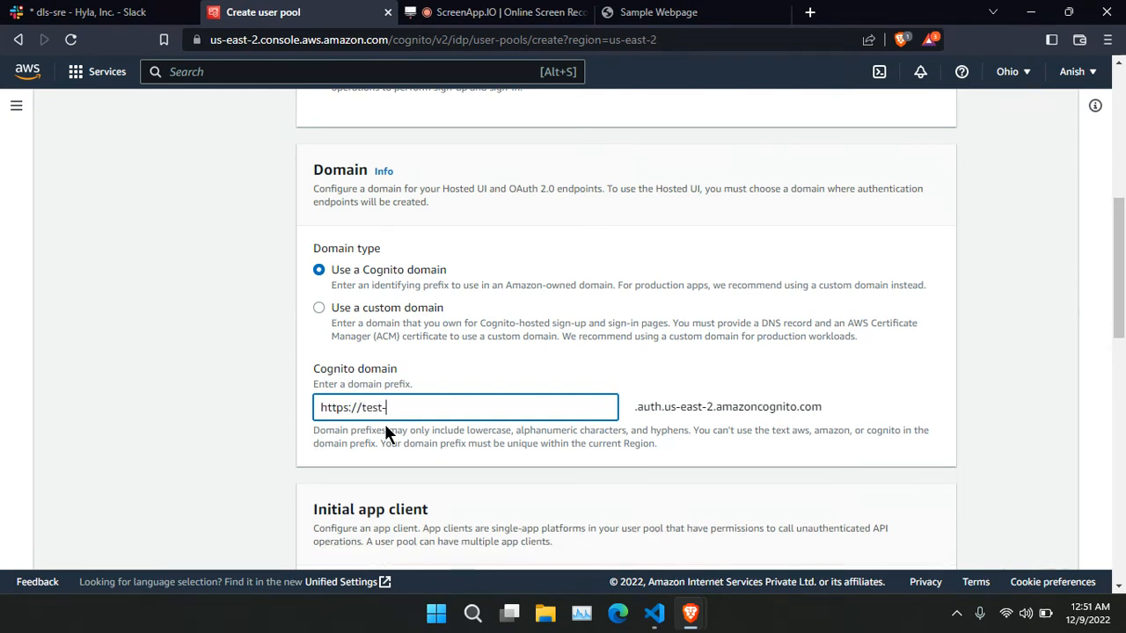
type("poo")
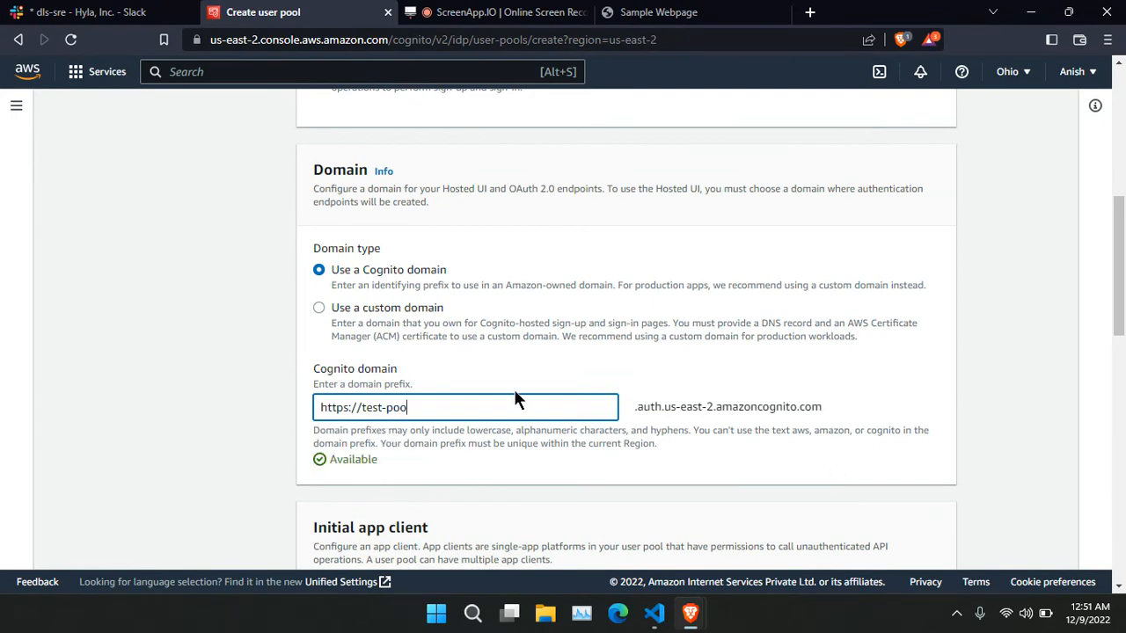
scroll(562, 373, "down", 3)
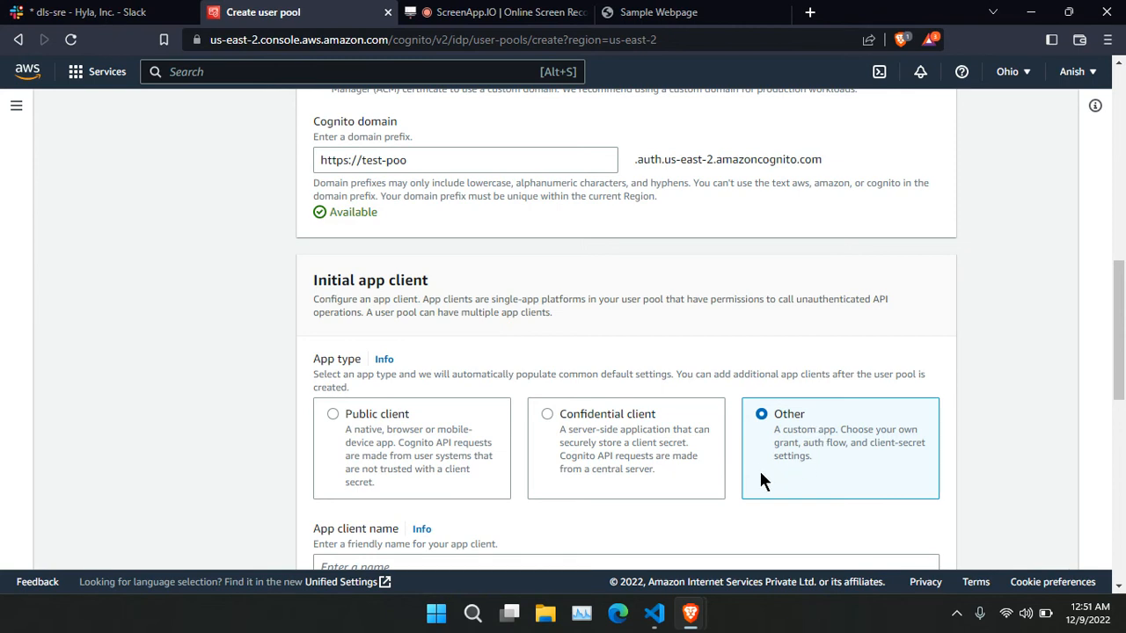
Name the app client 'test-app-client'.
scroll(681, 453, "down", 1)
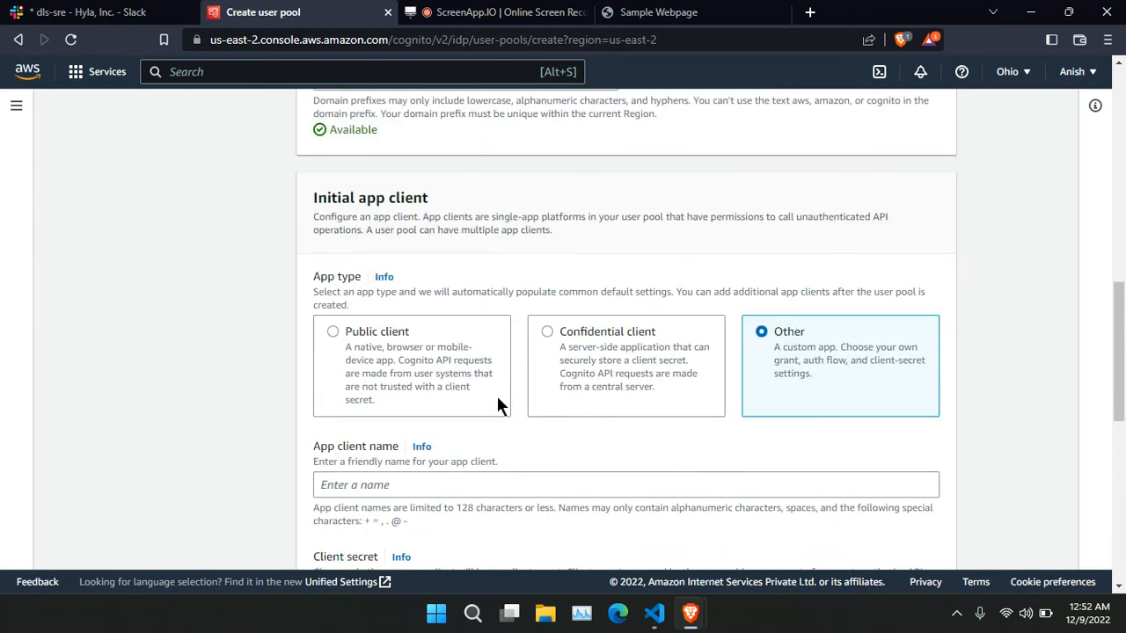
scroll(458, 398, "down", 1)
left_click(434, 411)
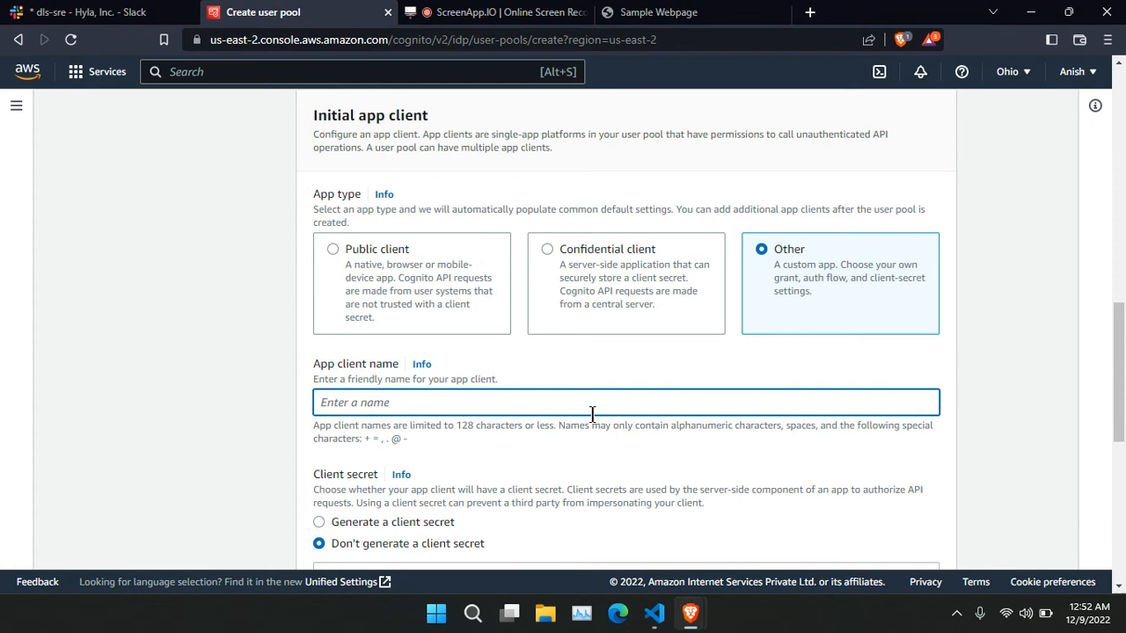
type("test-app-client")
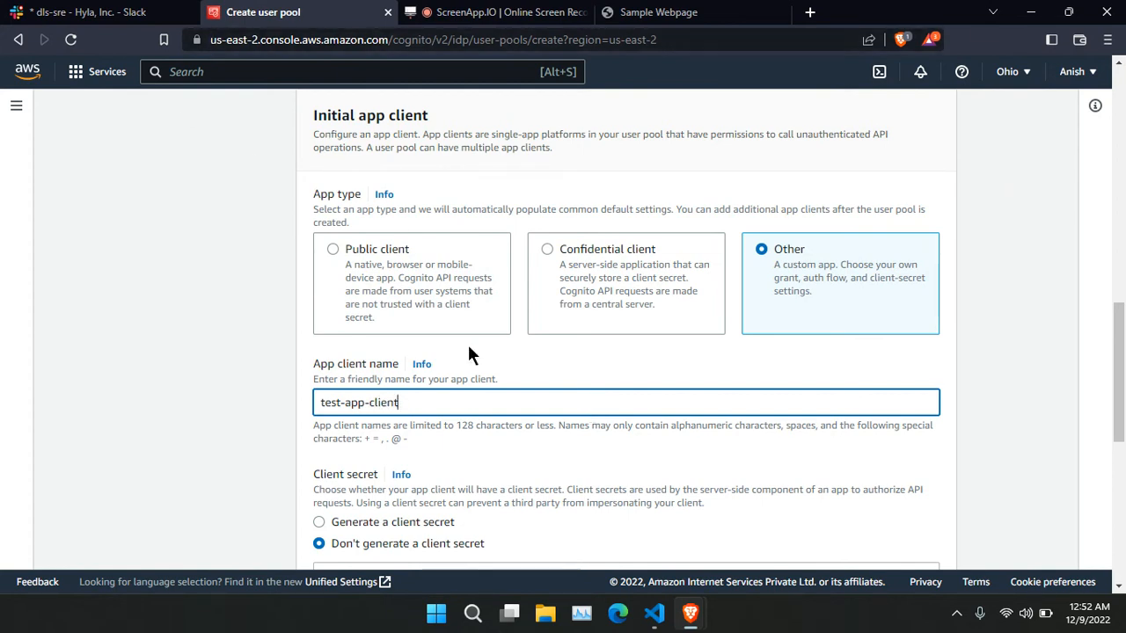
scroll(559, 392, "down", 5)
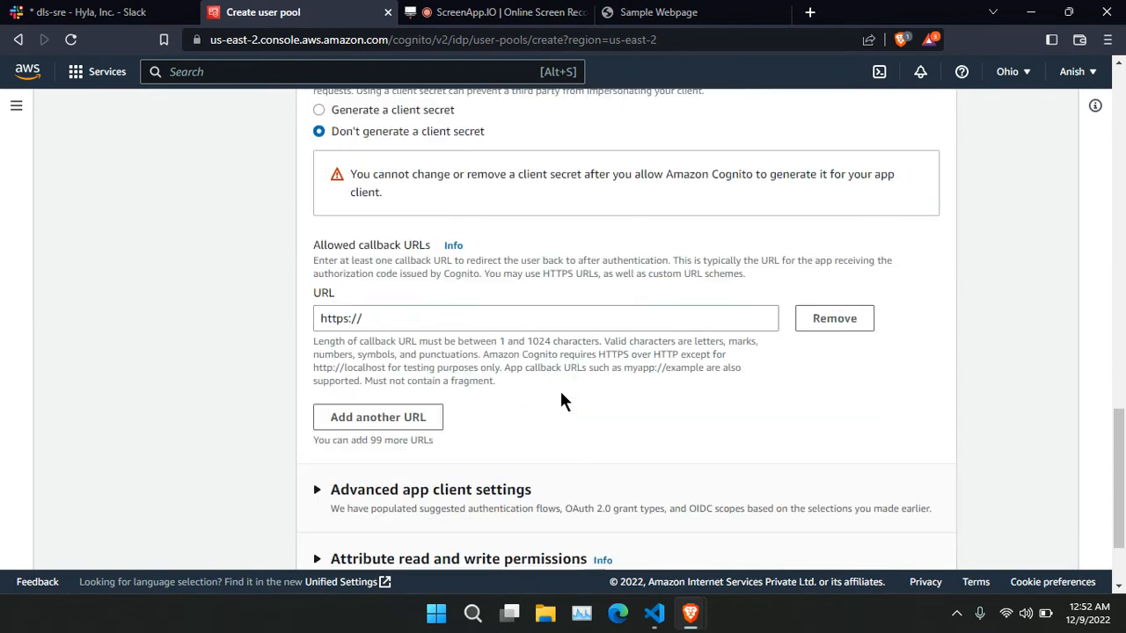
Copy the full test-poo Cognito domain URL shown above.
left_click(416, 318)
scroll(585, 426, "up", 6)
scroll(587, 440, "up", 4)
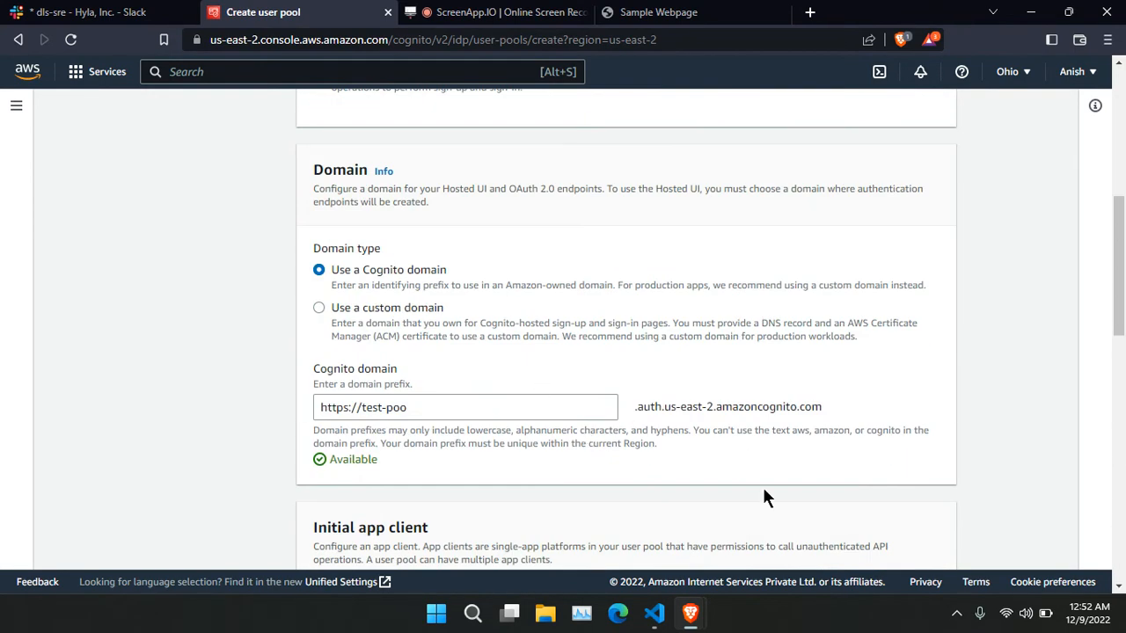
left_click_drag(827, 406, 624, 413)
left_click_drag(348, 413, 315, 407)
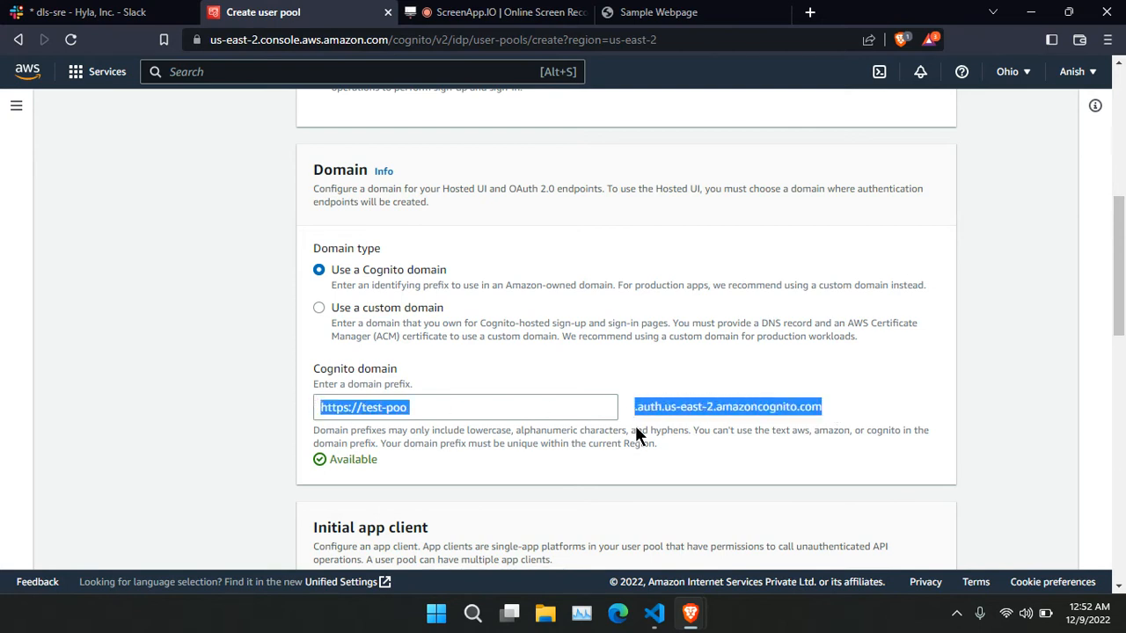
scroll(635, 425, "down", 7)
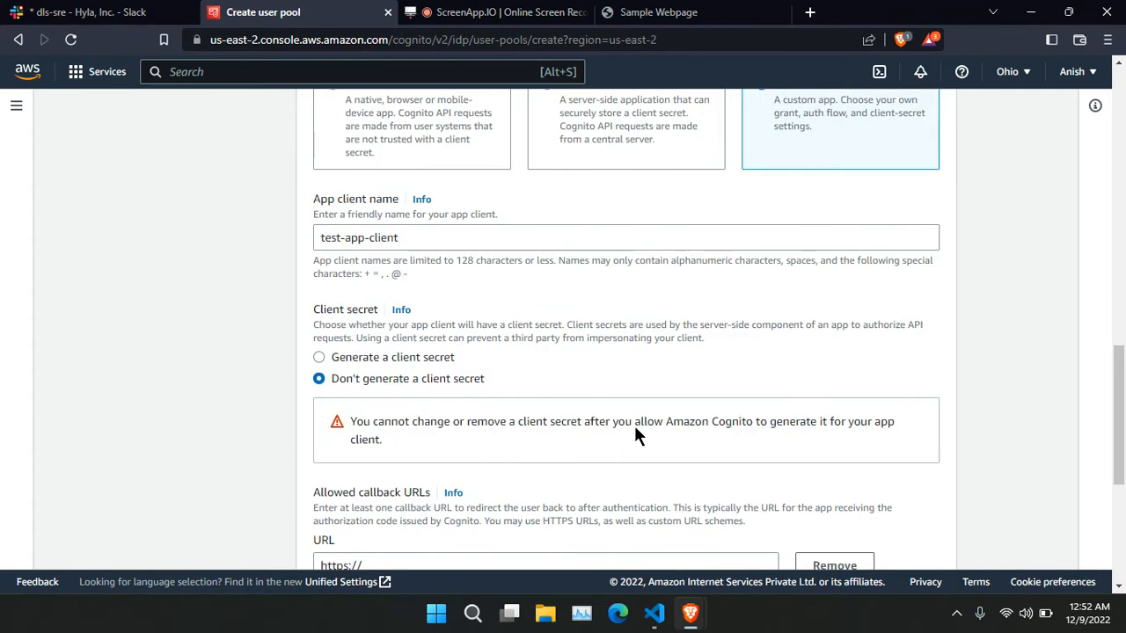
scroll(538, 444, "down", 1)
Paste the domain into Allowed callback URLs, delete the gap before .auth, and continue.
left_click(465, 482)
type("https://test-pool.auth.us-east-2.amazoncognito.com")
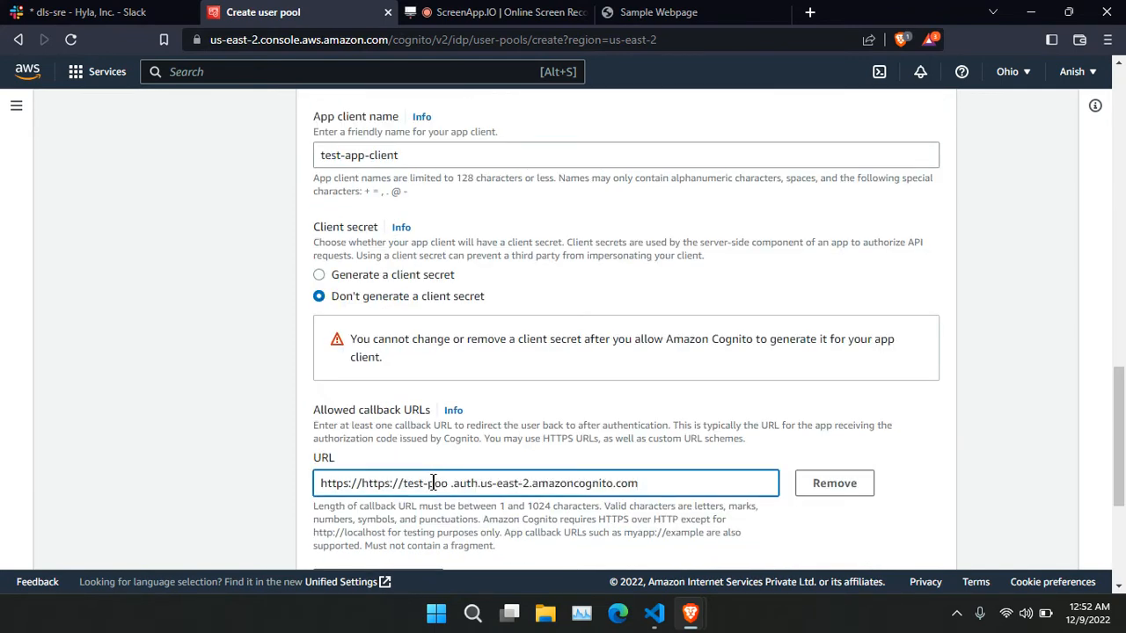
left_click(451, 483)
key("Delete")
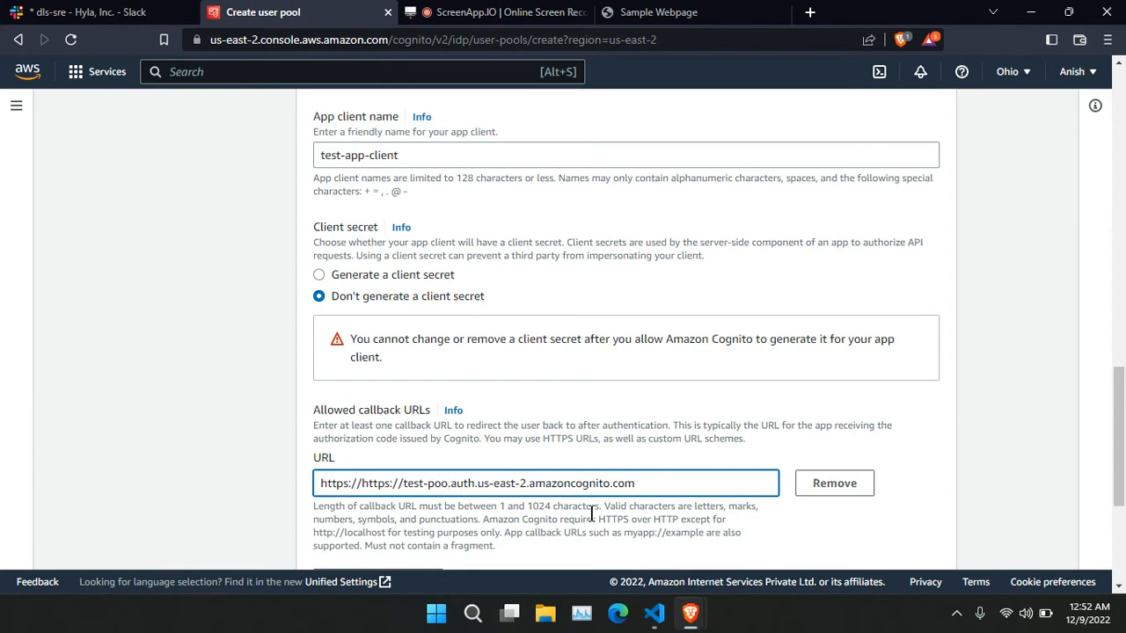
scroll(613, 506, "down", 1)
scroll(646, 479, "down", 2)
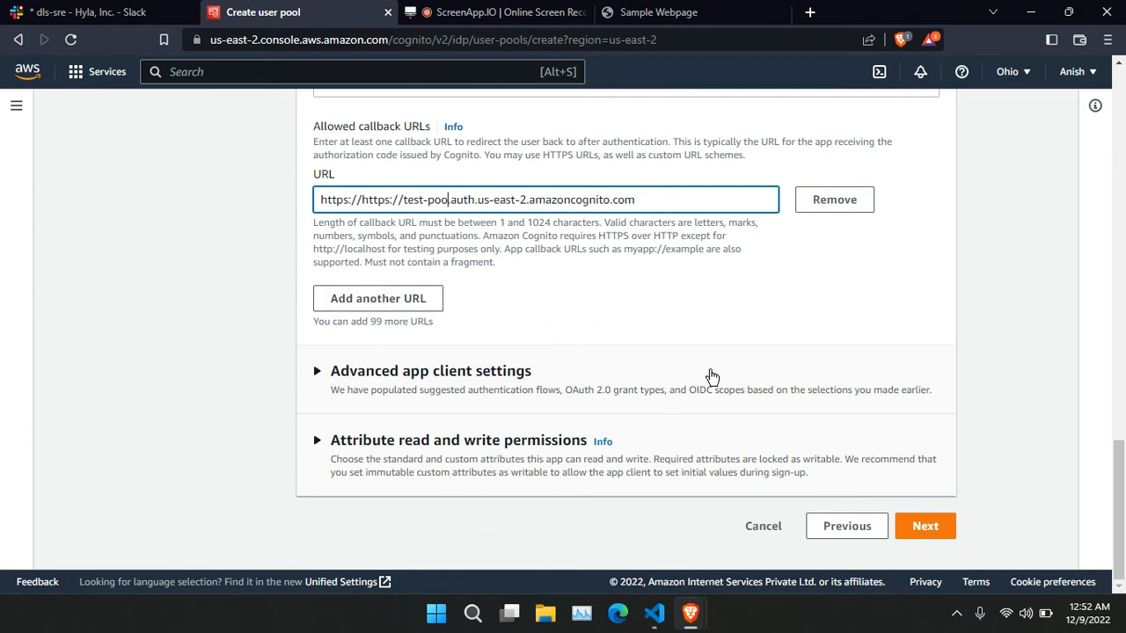
scroll(561, 308, "up", 1)
scroll(527, 366, "down", 1)
left_click(944, 526)
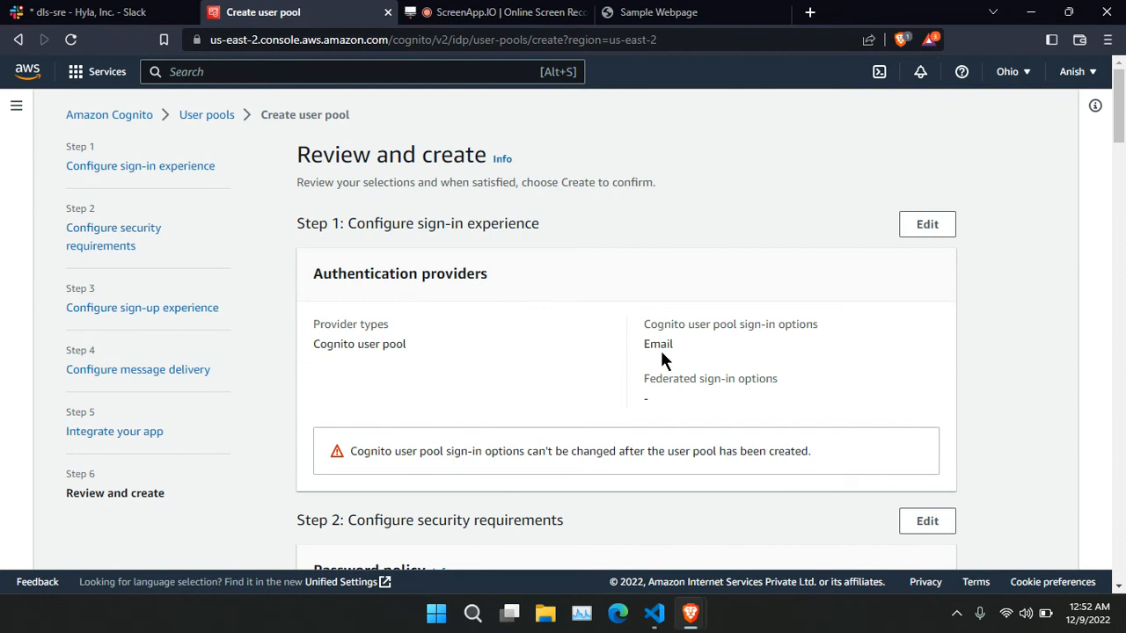
Review all test-pool settings on the Review and create page and create the user pool.
scroll(661, 407, "down", 1)
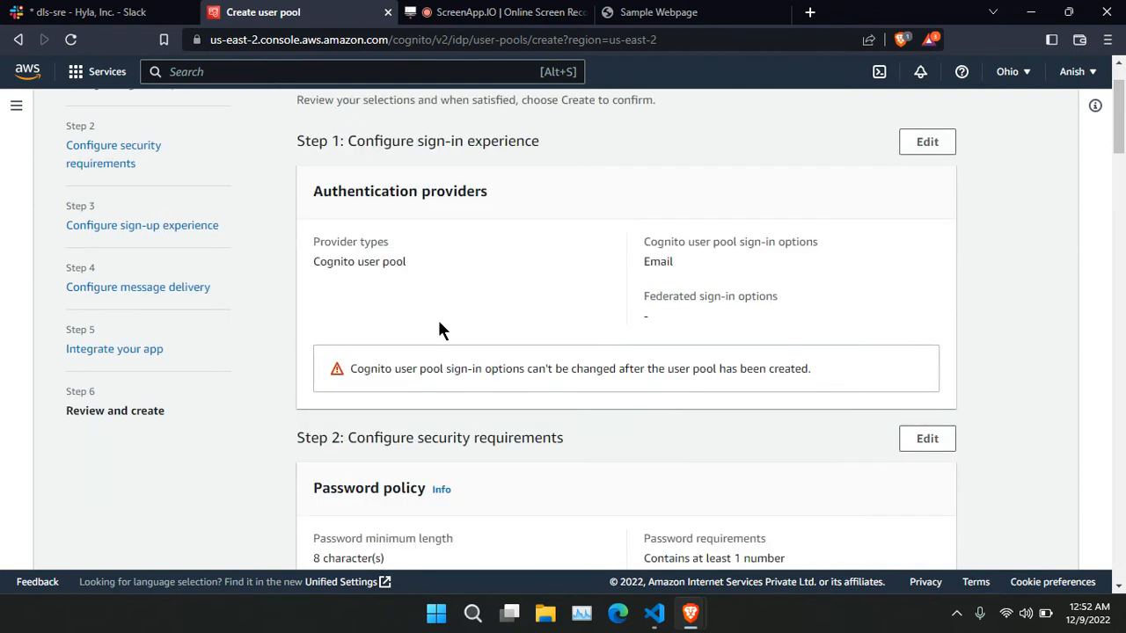
scroll(516, 312, "up", 1)
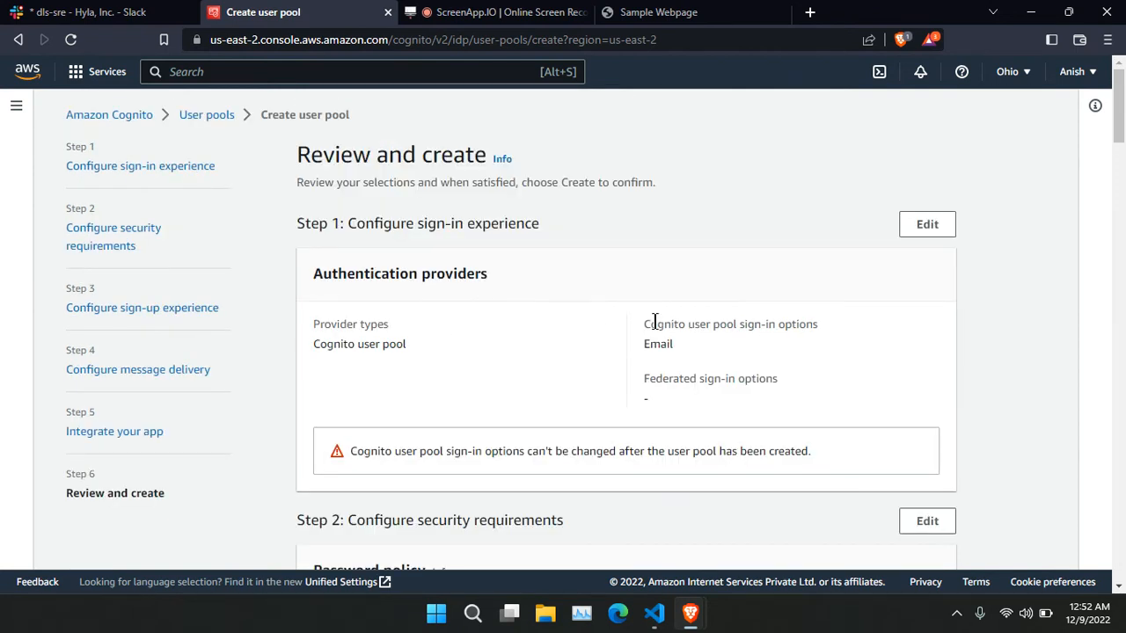
scroll(654, 321, "down", 2)
scroll(654, 321, "down", 2)
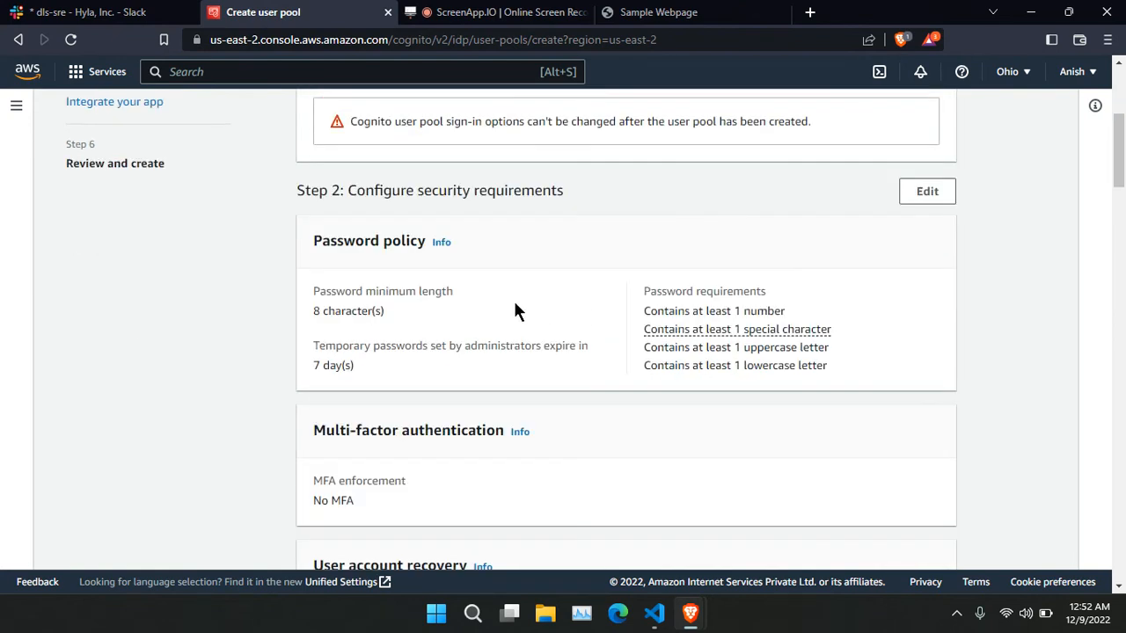
scroll(528, 311, "down", 2)
scroll(554, 306, "down", 2)
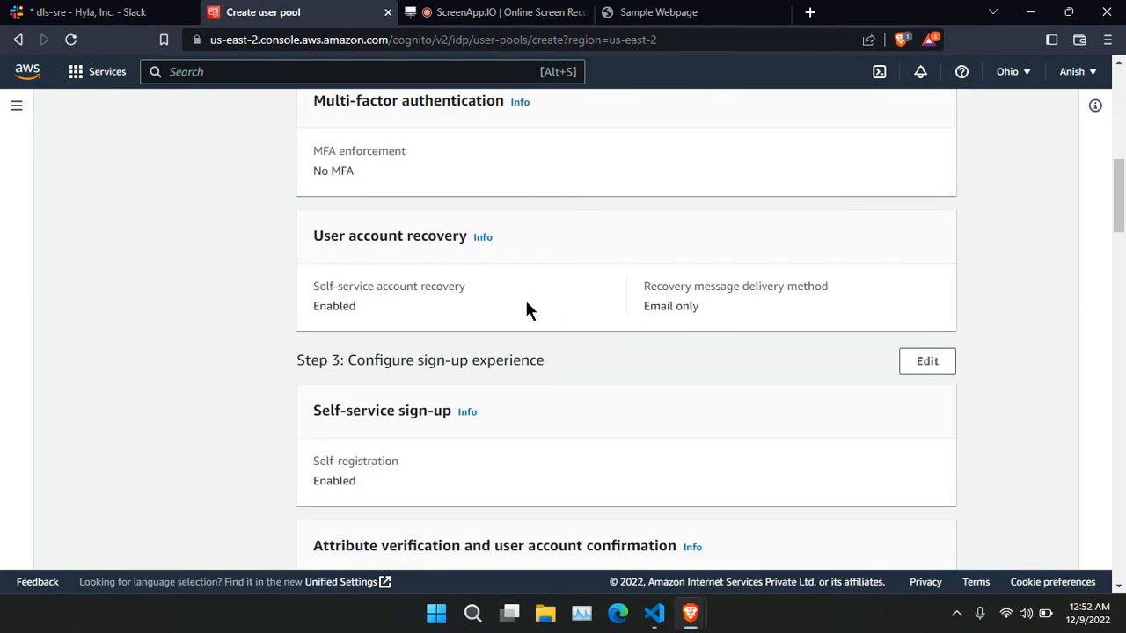
scroll(569, 316, "down", 2)
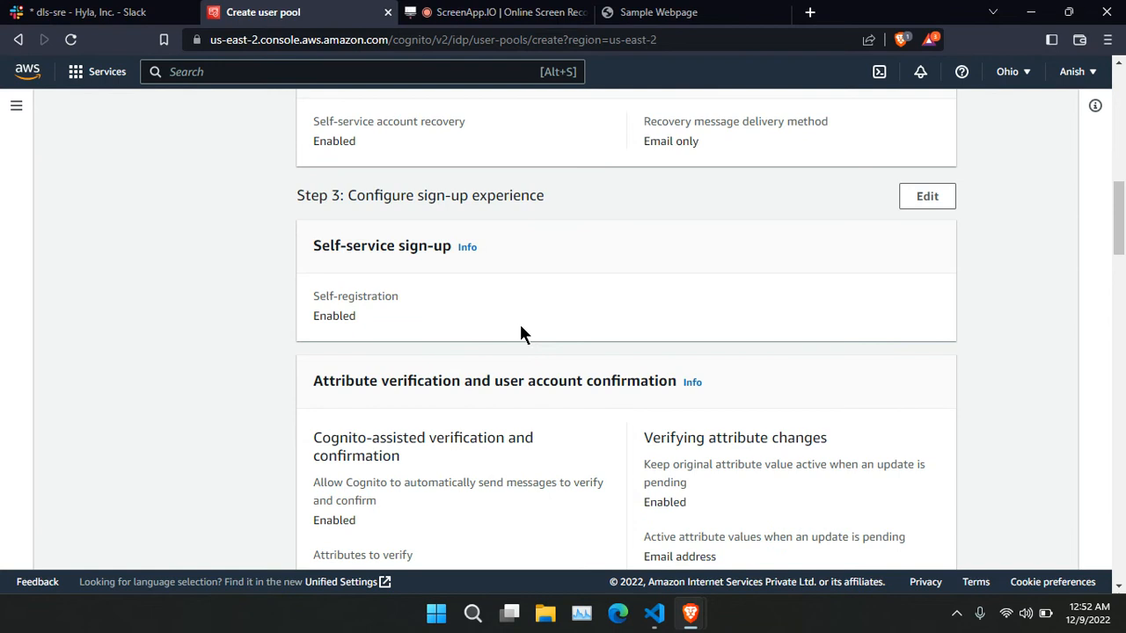
scroll(592, 300, "down", 15)
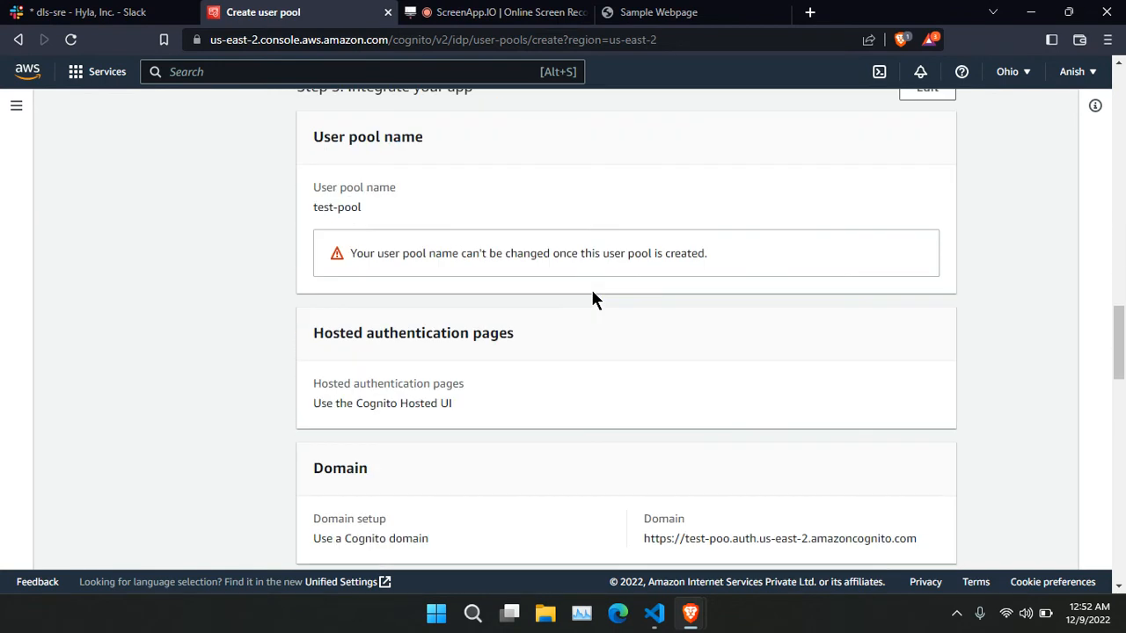
scroll(592, 300, "down", 12)
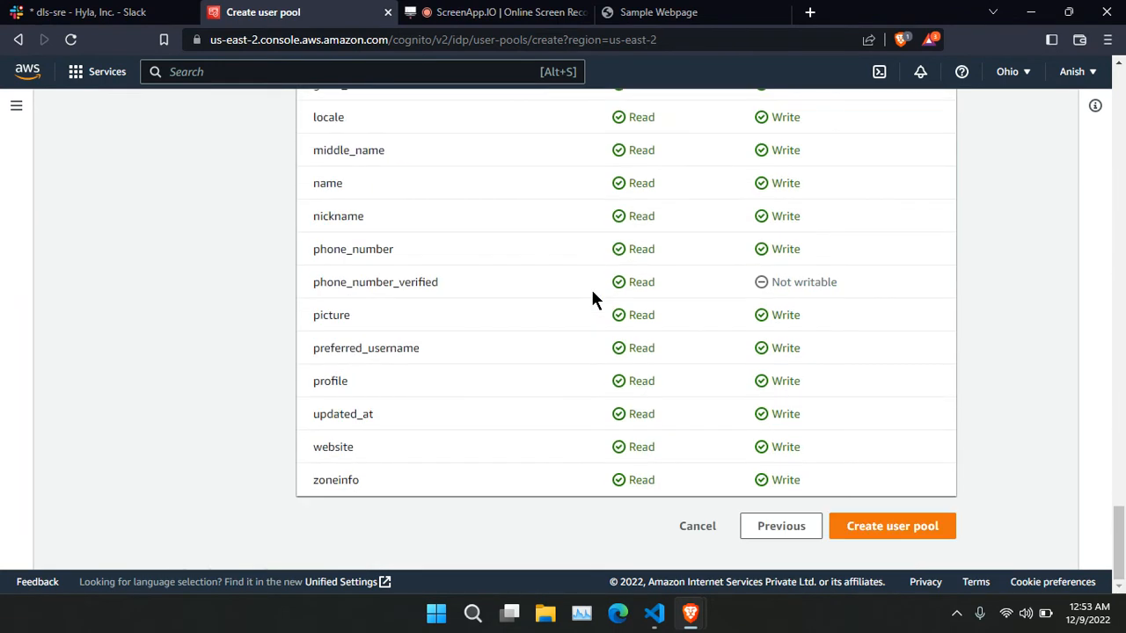
scroll(591, 299, "up", 8)
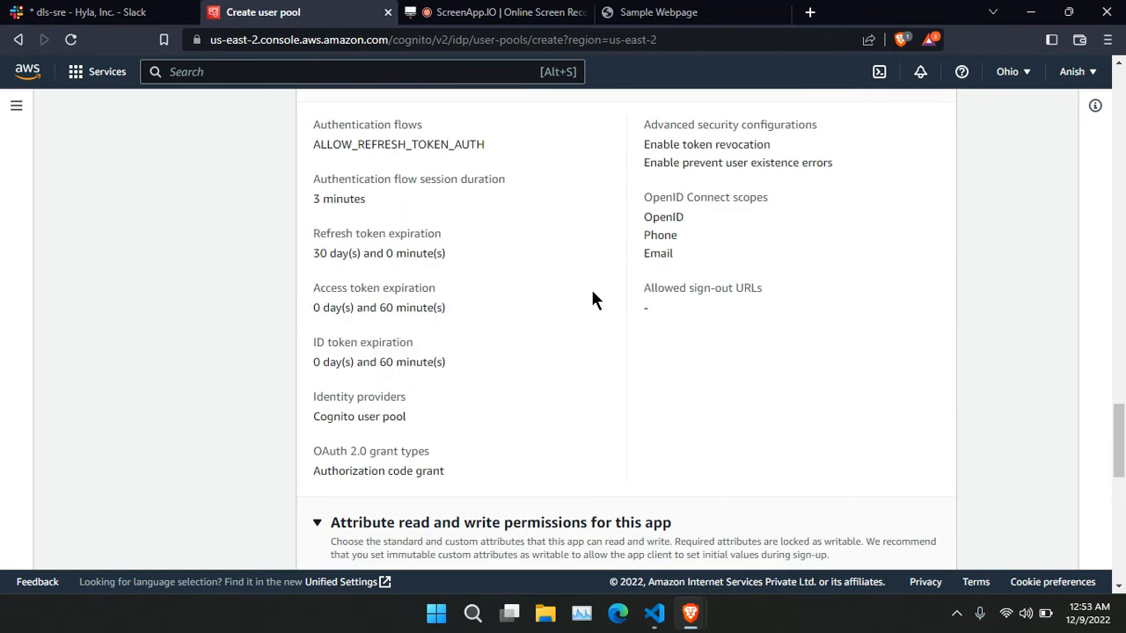
scroll(592, 300, "up", 2)
scroll(592, 300, "down", 8)
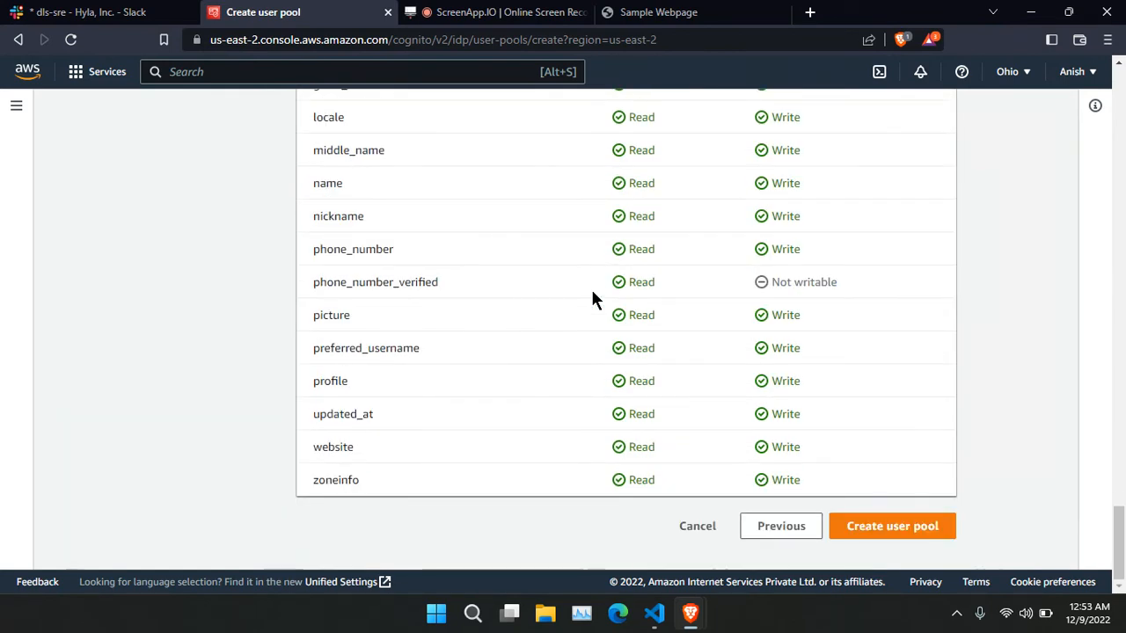
left_click(880, 526)
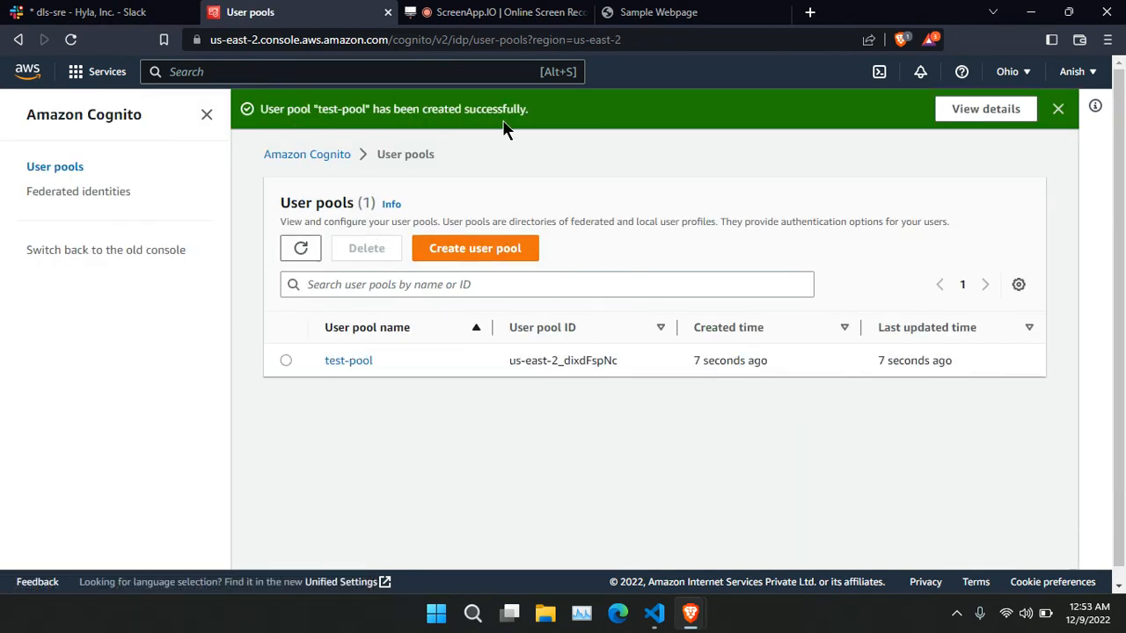
Open the test-pool details and browse its Groups and Sign-in experience settings.
left_click(287, 361)
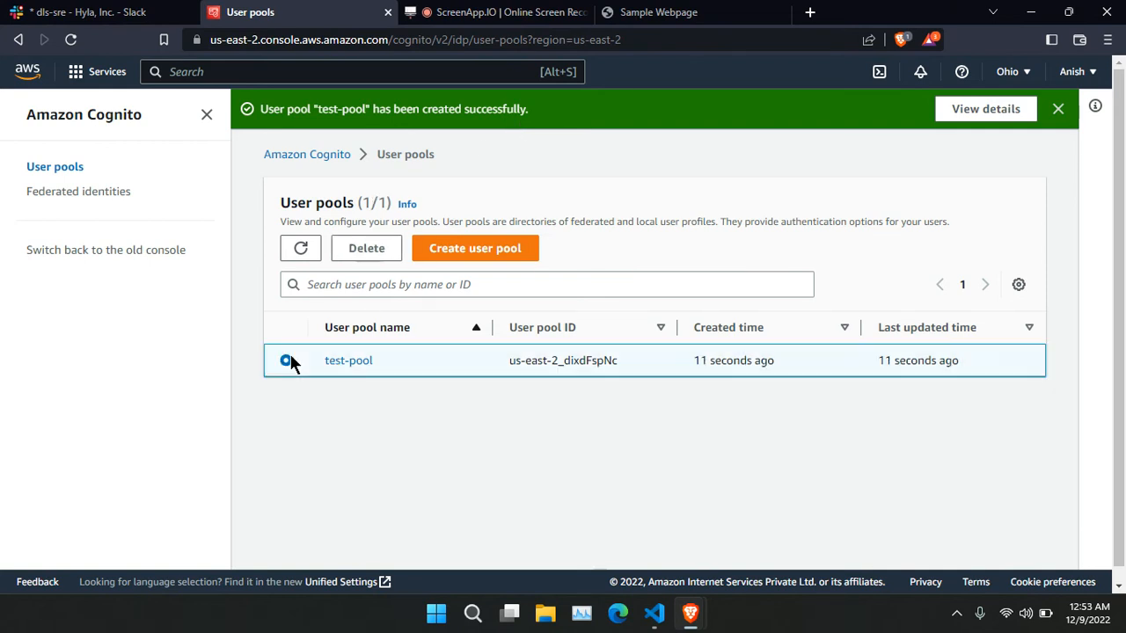
left_click(356, 360)
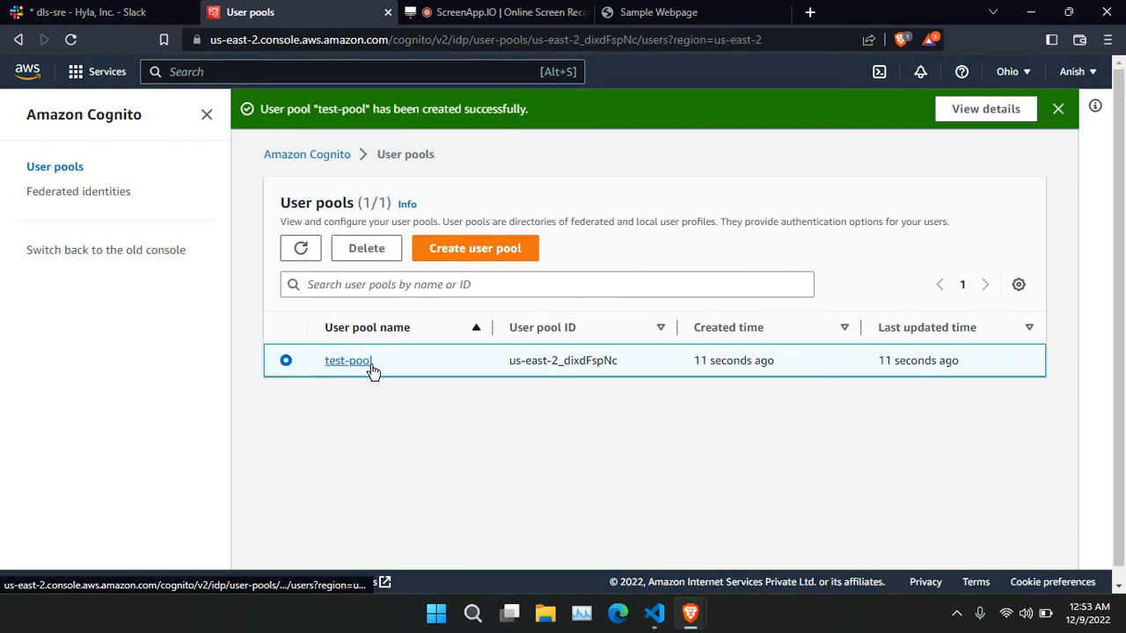
scroll(609, 414, "down", 3)
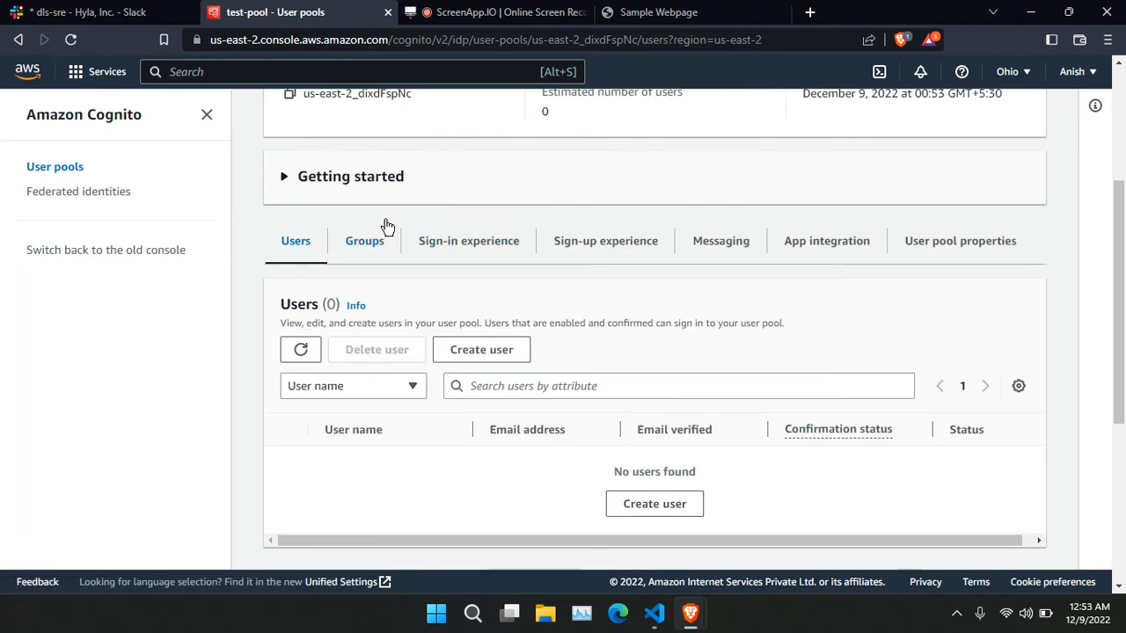
left_click(364, 241)
left_click(460, 322)
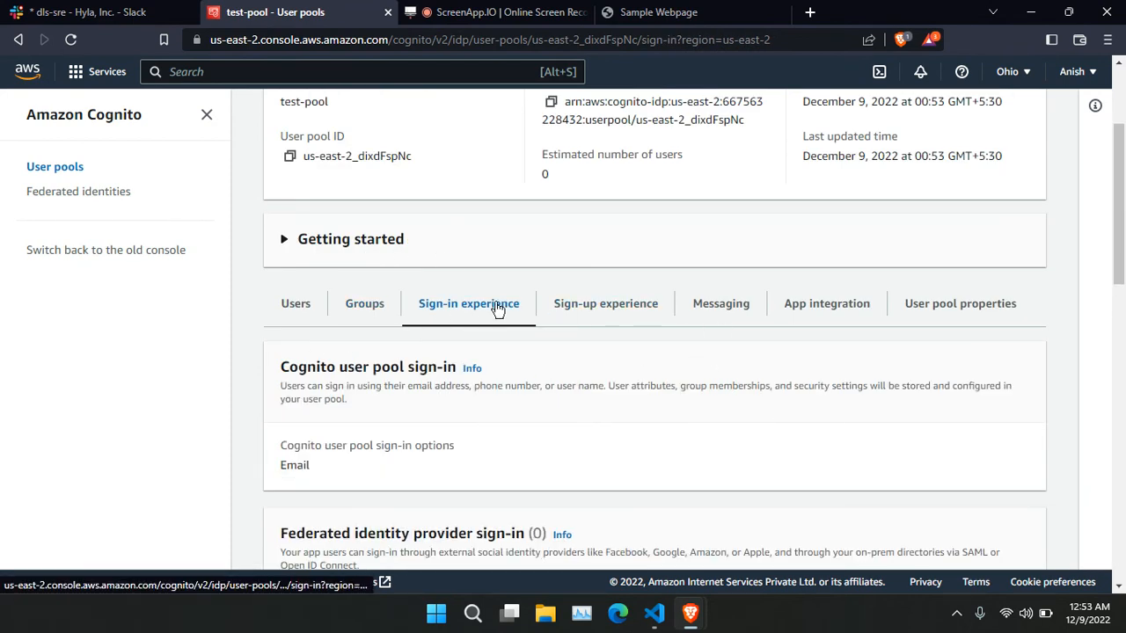
scroll(394, 351, "up", 2)
scroll(394, 351, "down", 4)
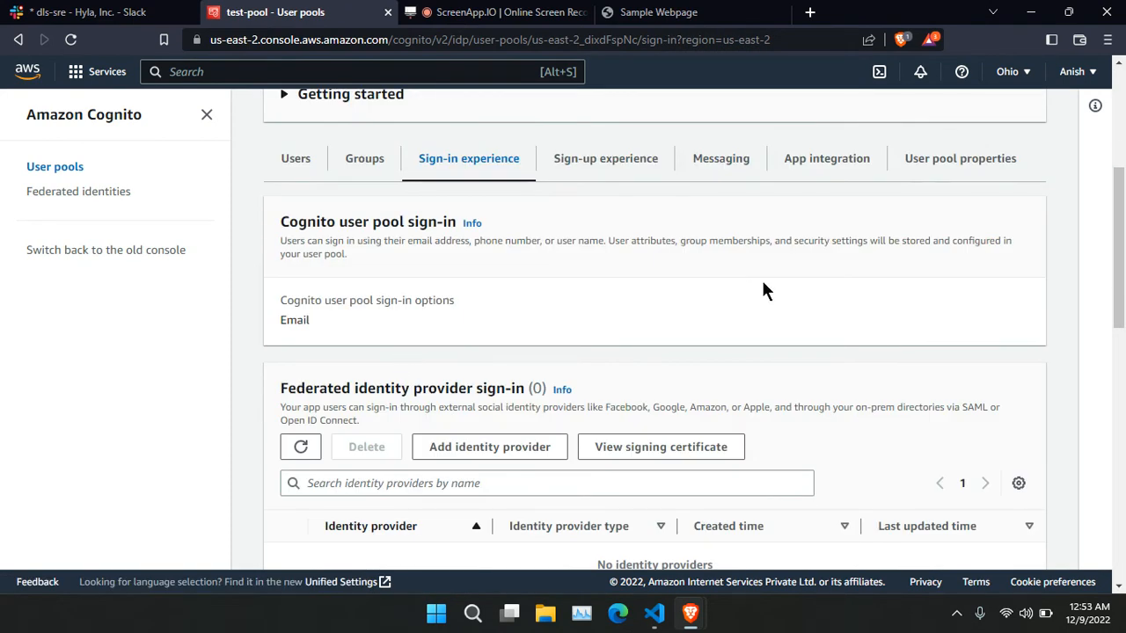
scroll(762, 280, "up", 2)
Open the test-app-client app client from the App integration tab's client list.
left_click(862, 323)
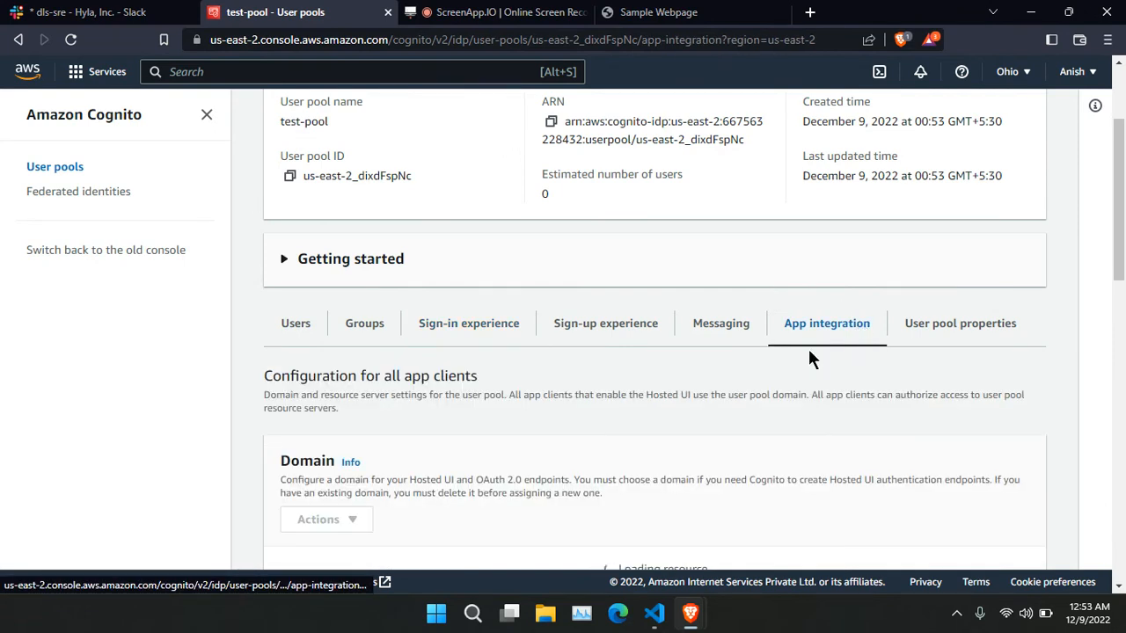
scroll(809, 355, "down", 4)
scroll(809, 355, "up", 3)
scroll(809, 356, "down", 2)
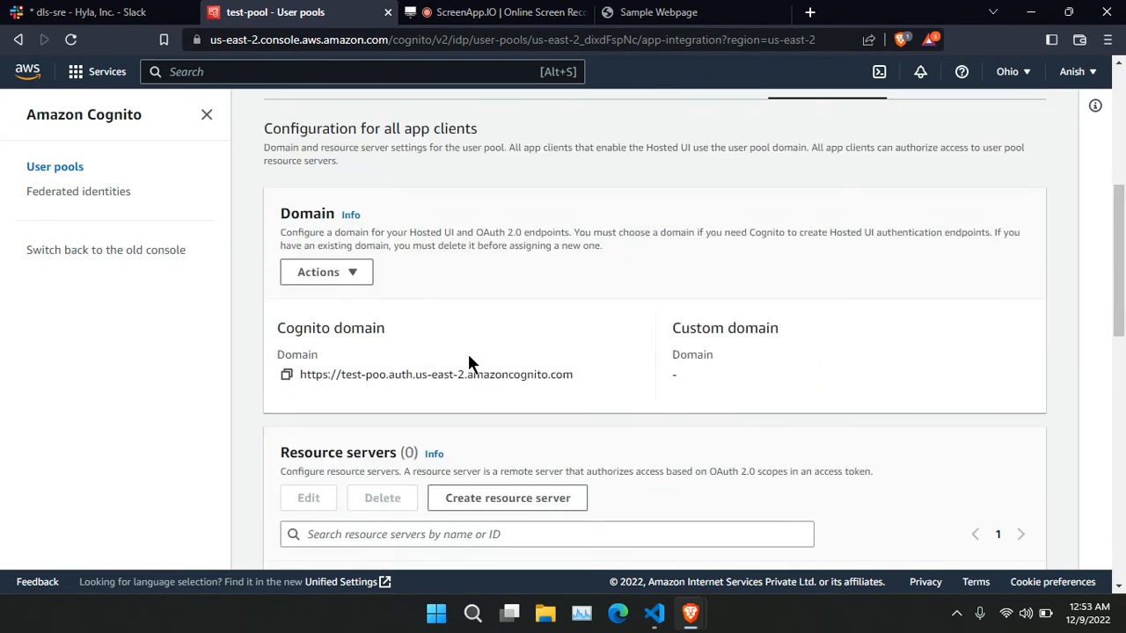
scroll(504, 384, "down", 7)
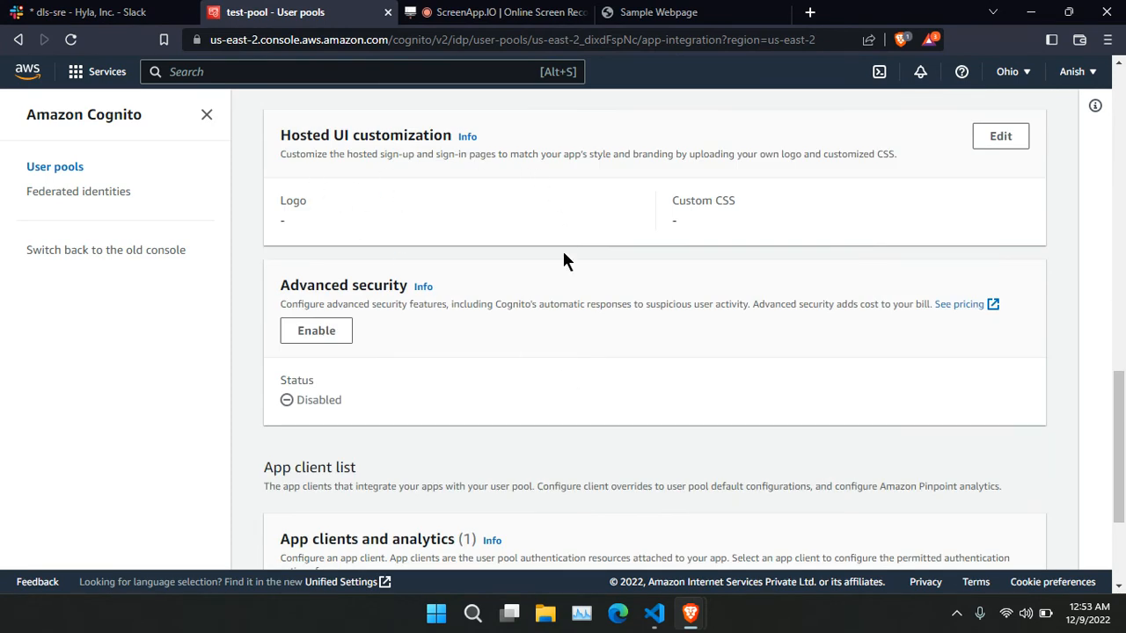
scroll(546, 284, "down", 3)
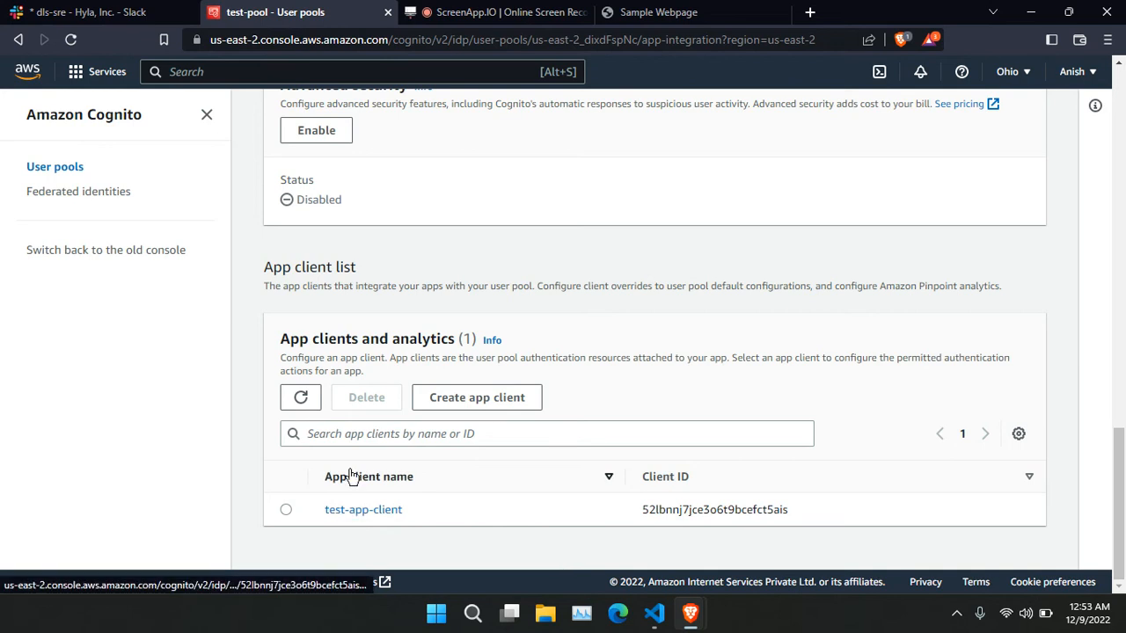
left_click(387, 517)
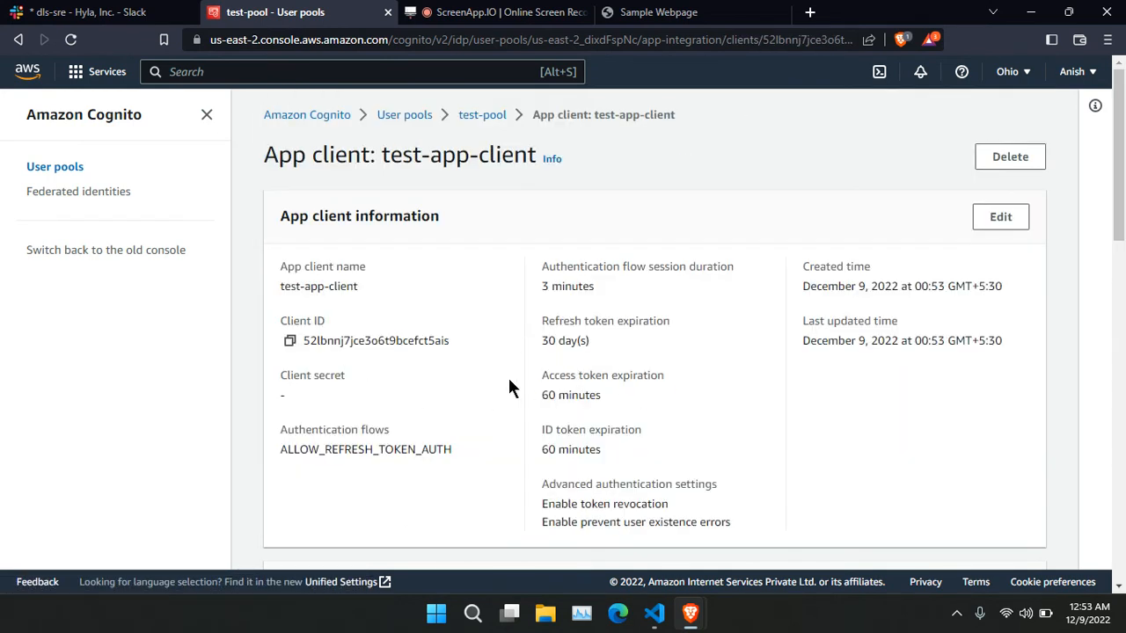
Launch test-app-client's Hosted UI sign-in page in a new tab and copy its URL.
scroll(669, 348, "down", 8)
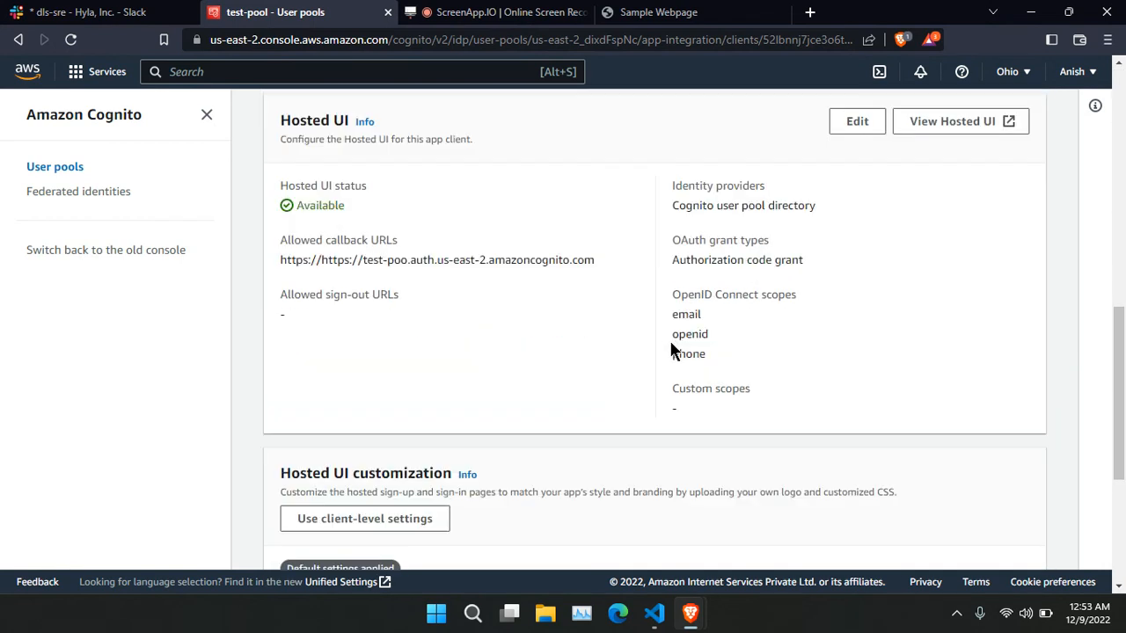
scroll(670, 343, "up", 1)
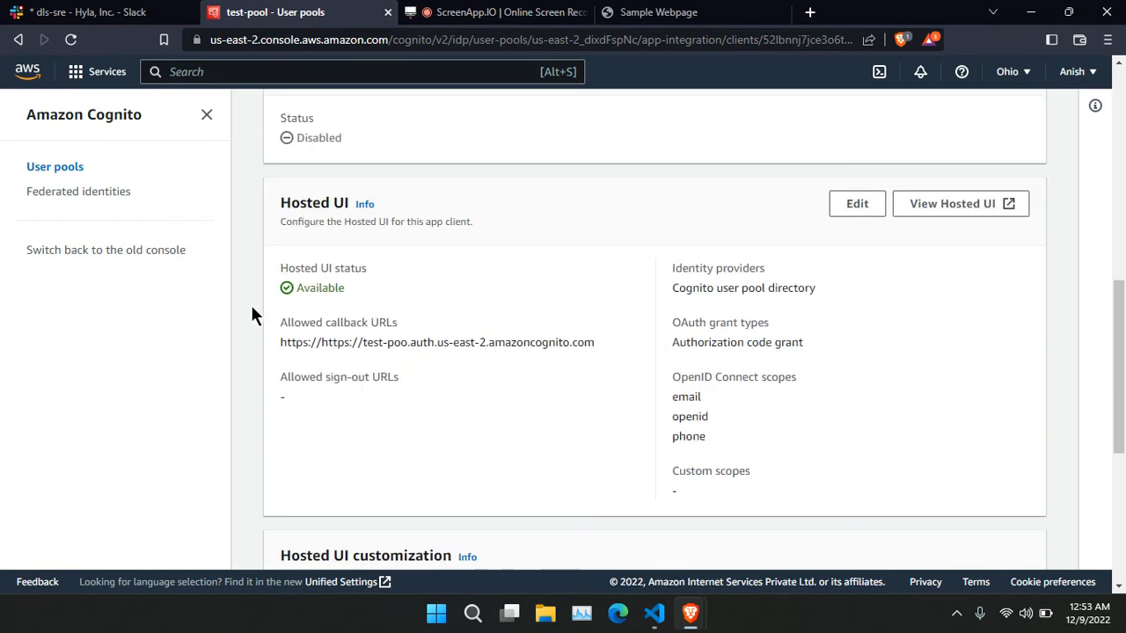
left_click(947, 211)
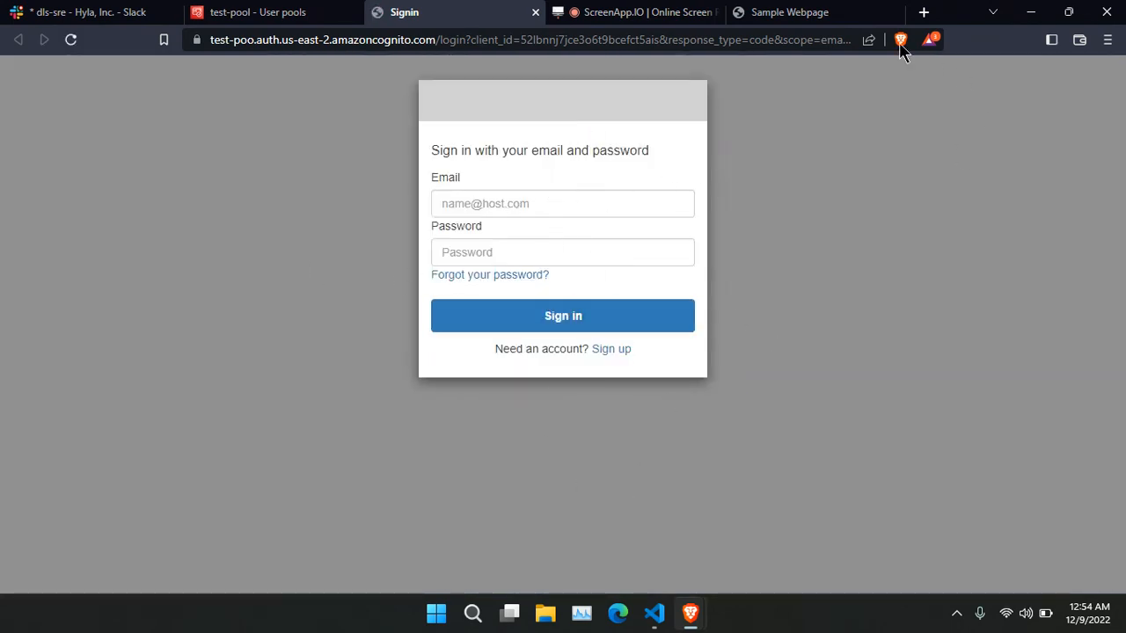
left_click(794, 39)
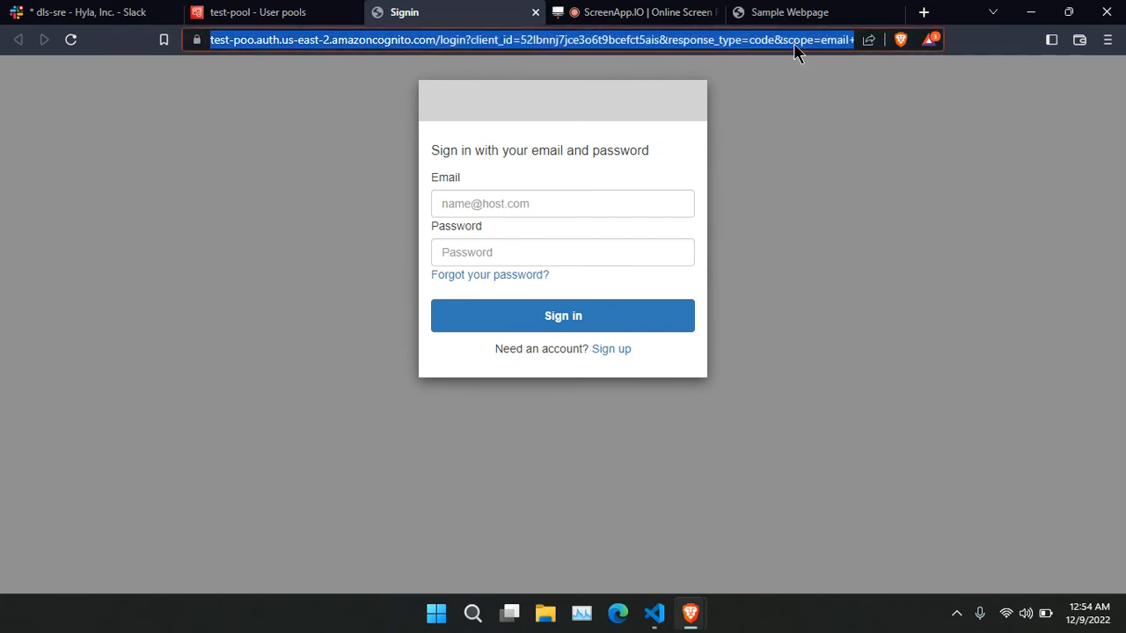
left_click(652, 616)
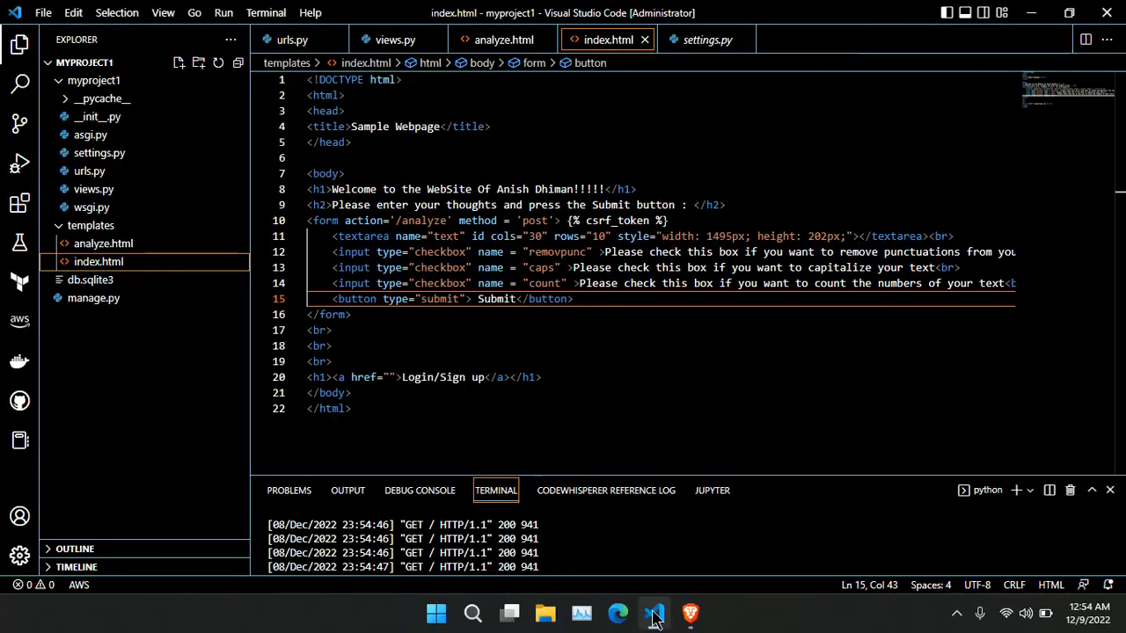
Paste the hosted sign-in URL into line 20's empty href in index.html and save it.
left_click(394, 377)
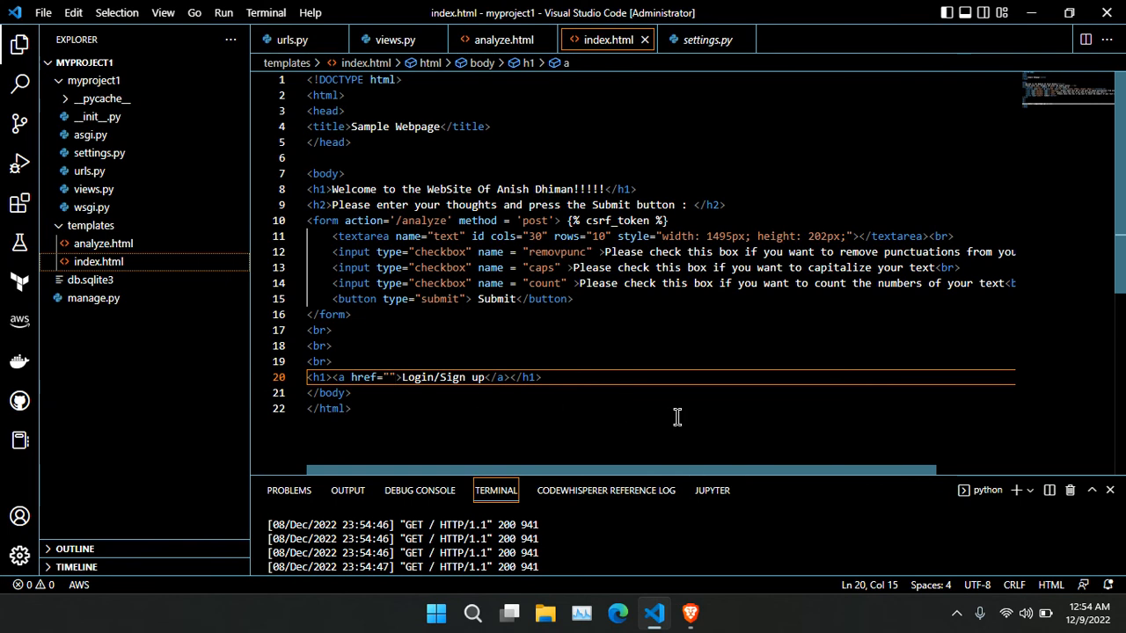
key("Left")
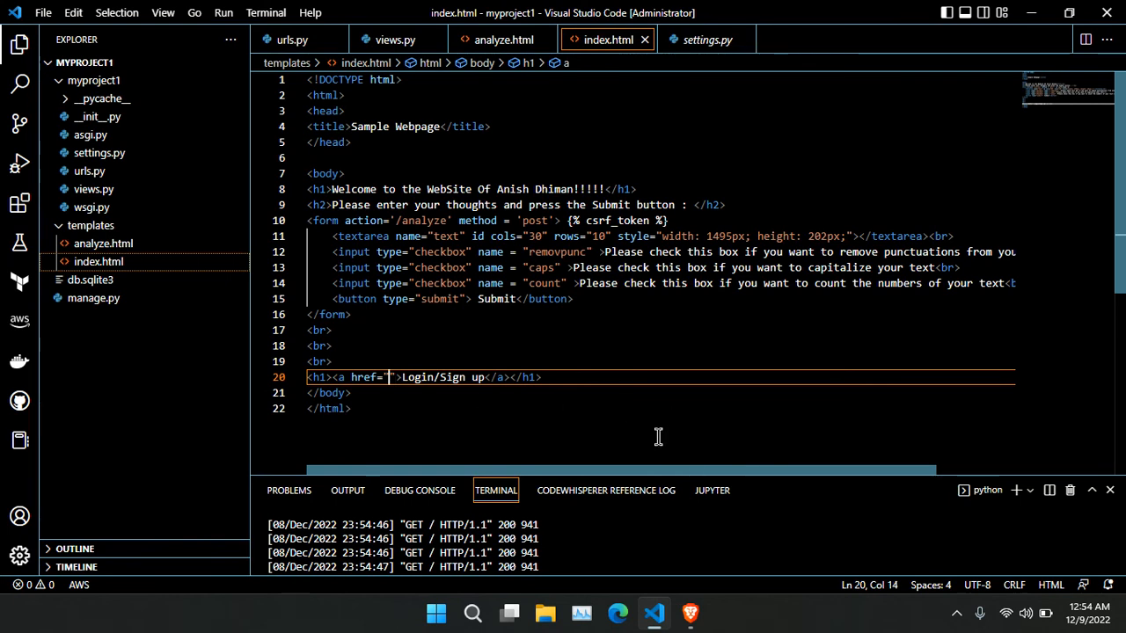
key("ctrl+v")
key("ctrl+s")
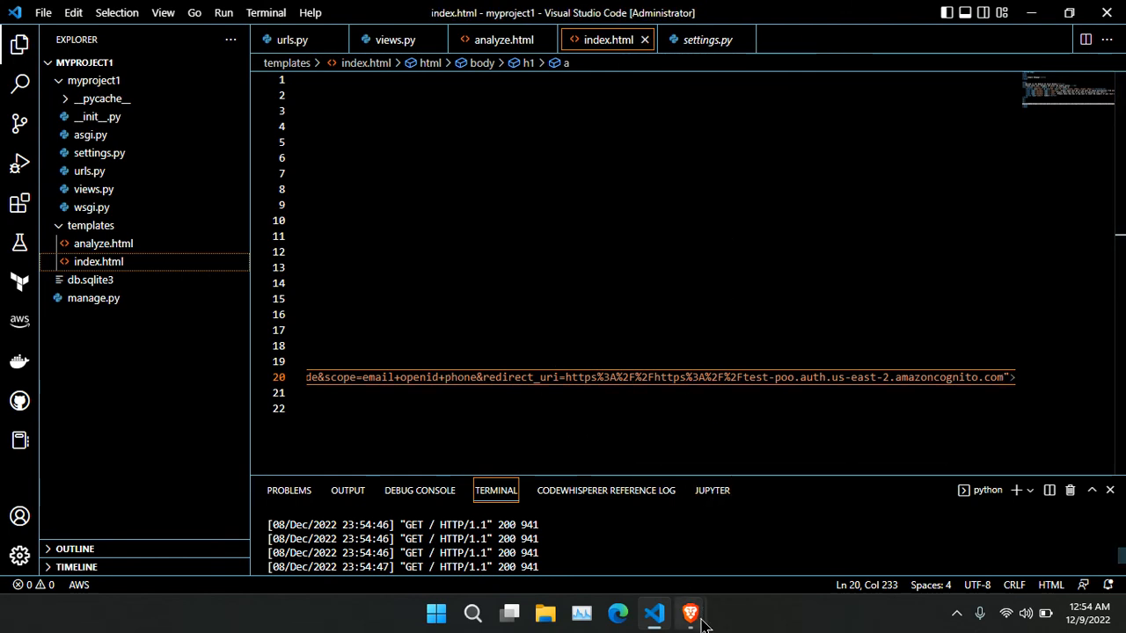
mouse_move(690, 613)
left_click(596, 503)
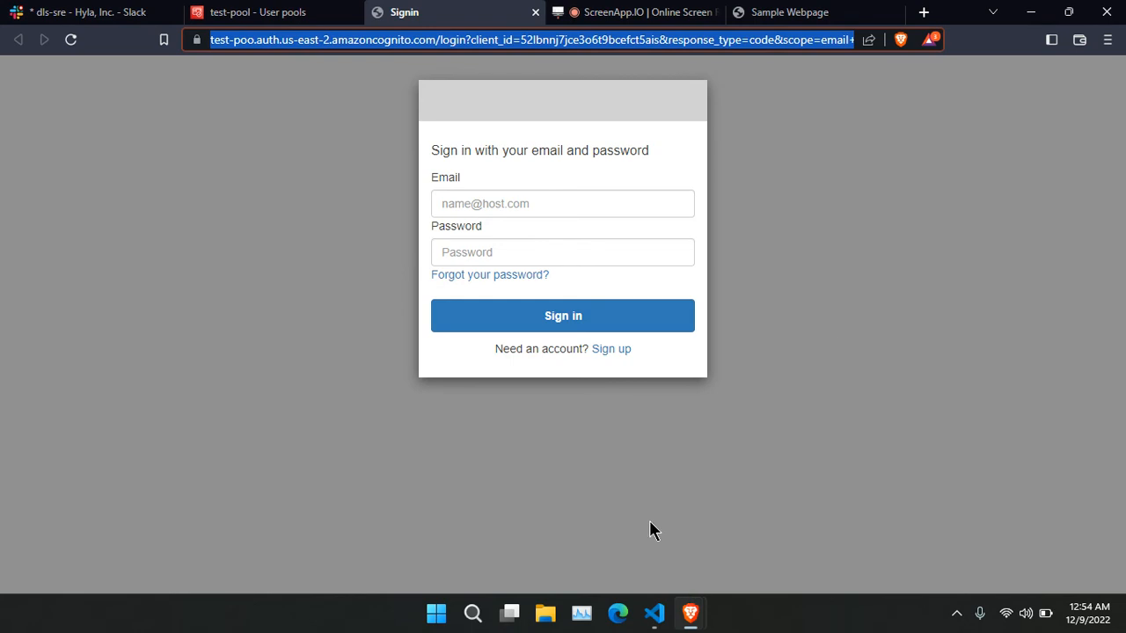
Follow the Sample Webpage's Login/Sign up link and choose Sign up on the Cognito page.
left_click(791, 14)
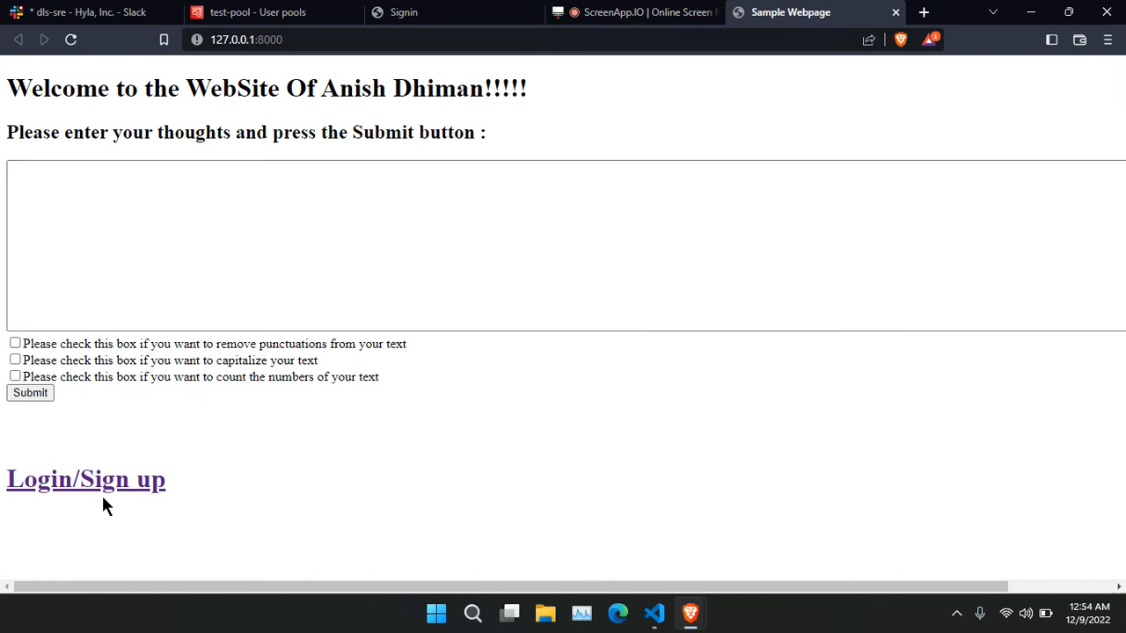
left_click(55, 480)
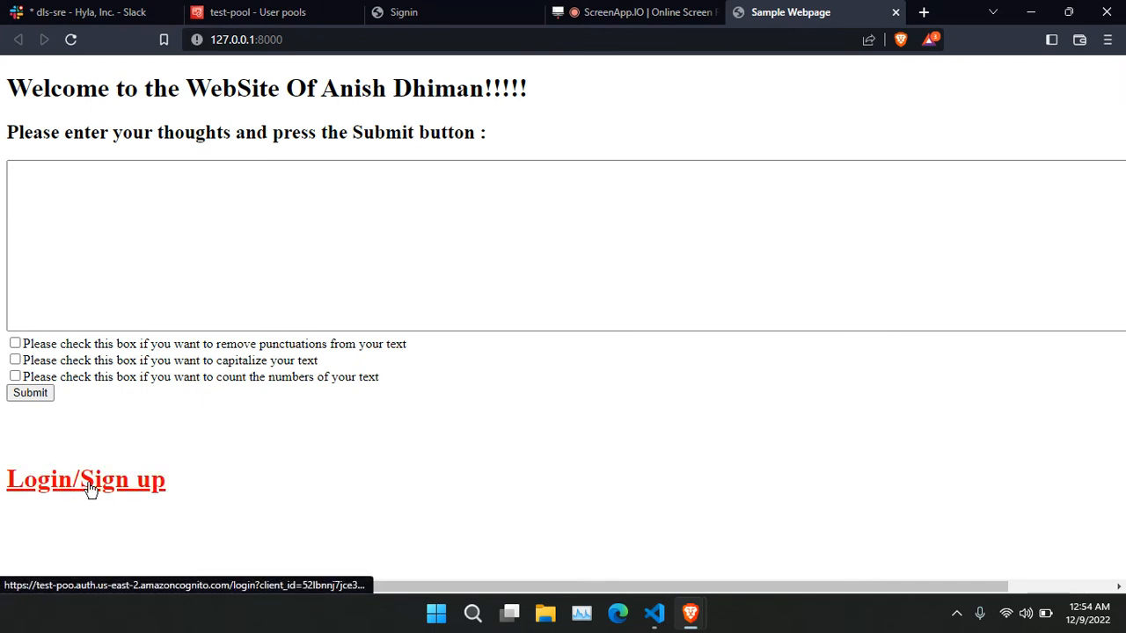
left_click(138, 479)
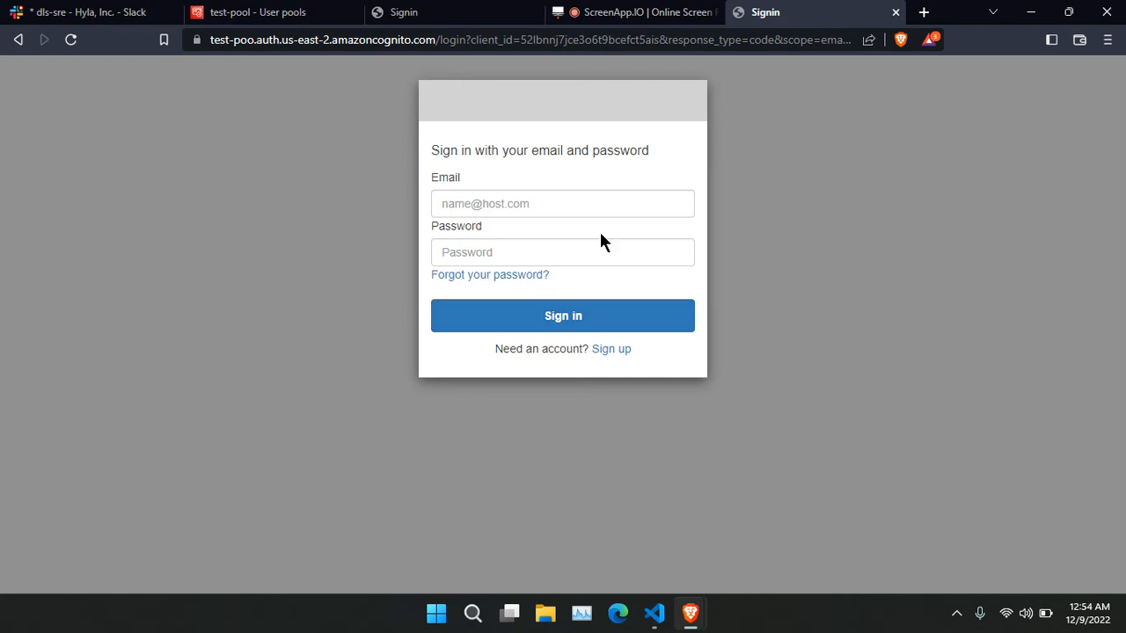
left_click(600, 351)
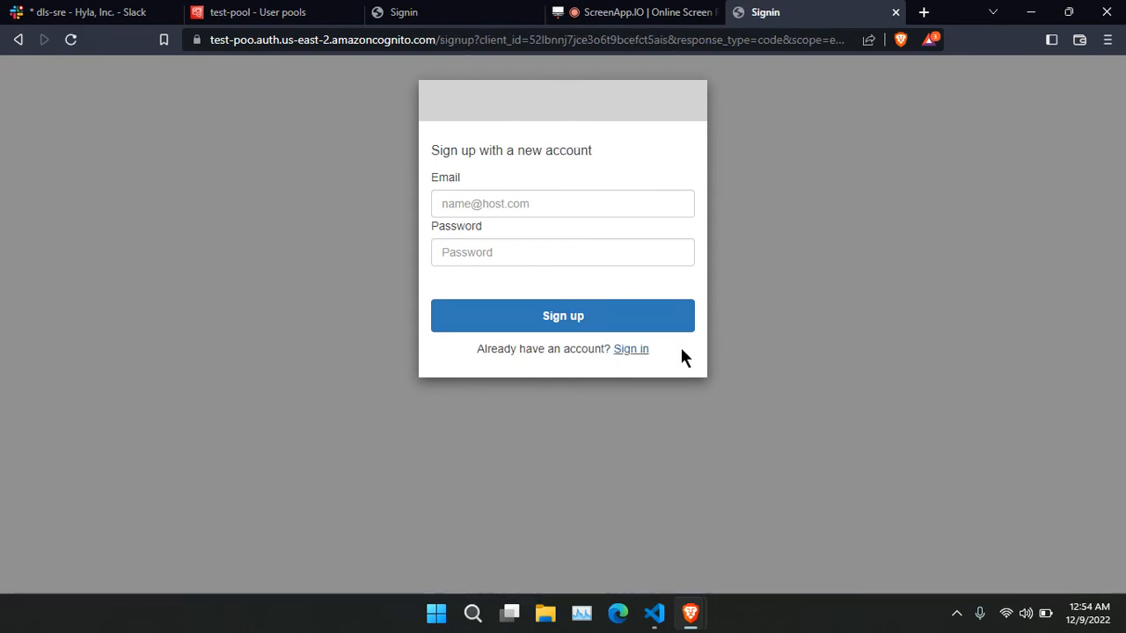
Register with the autofilled email address and a valid password, then submit the sign-up.
left_click(525, 195)
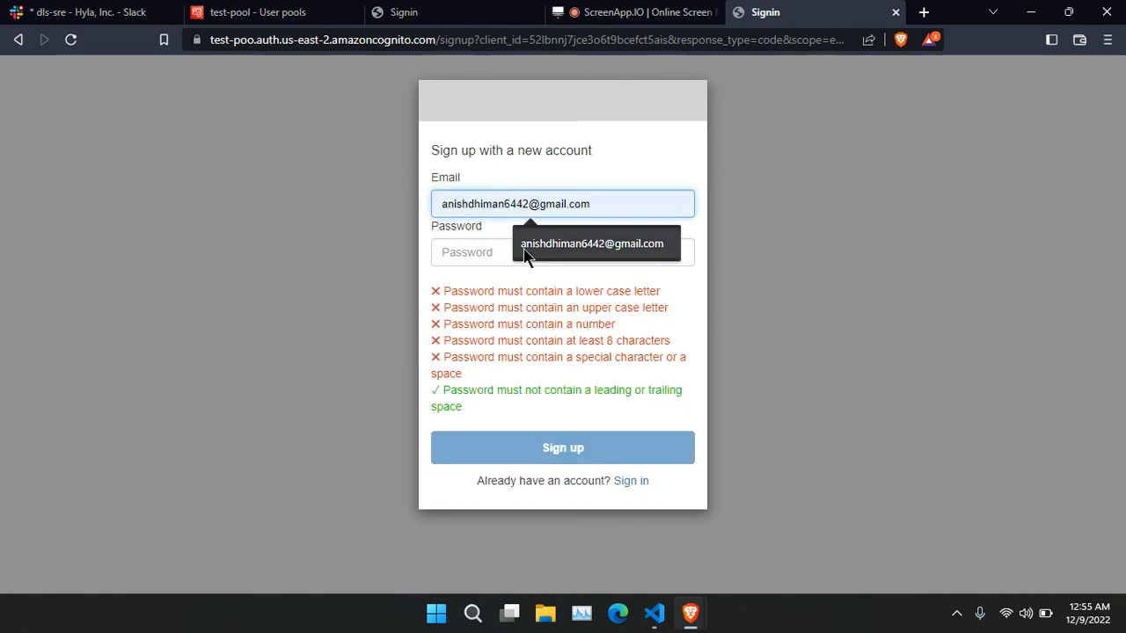
left_click(585, 244)
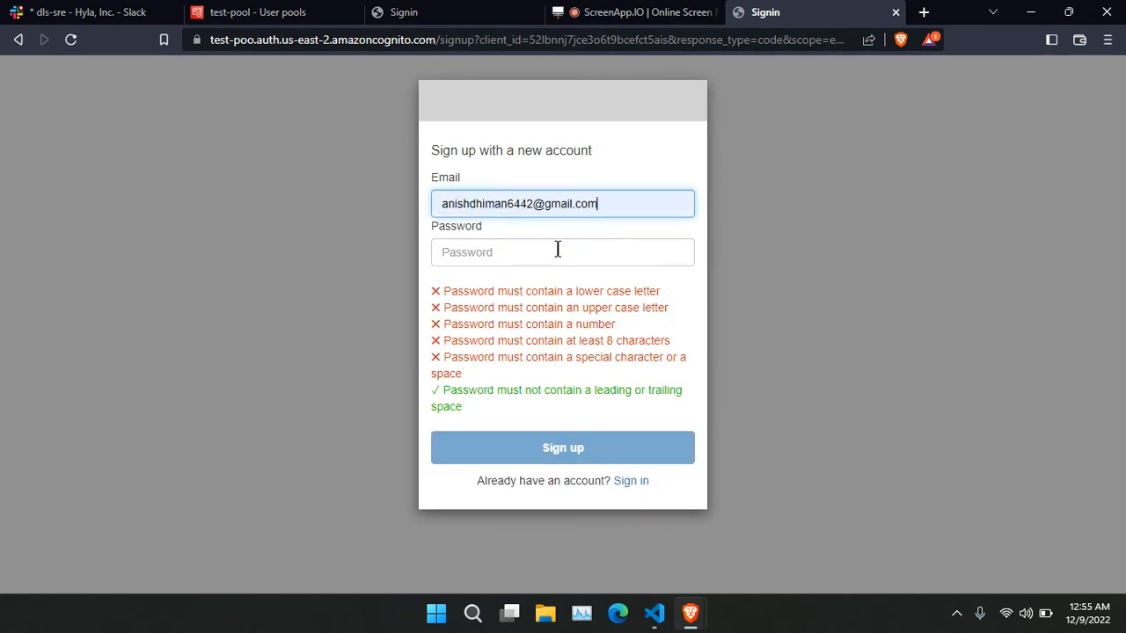
left_click(479, 254)
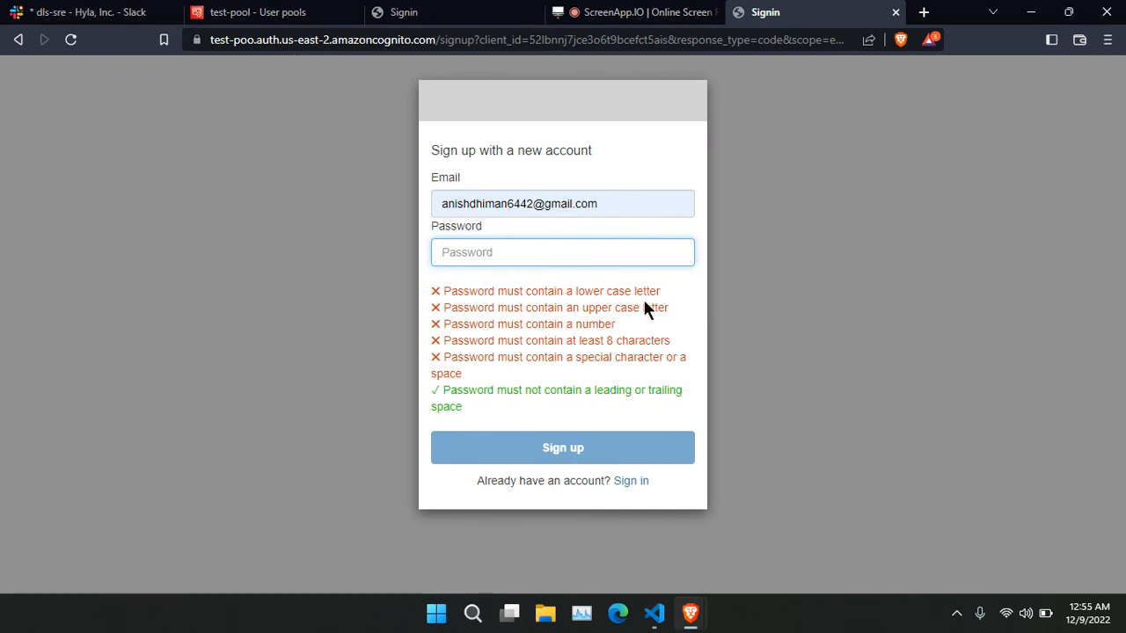
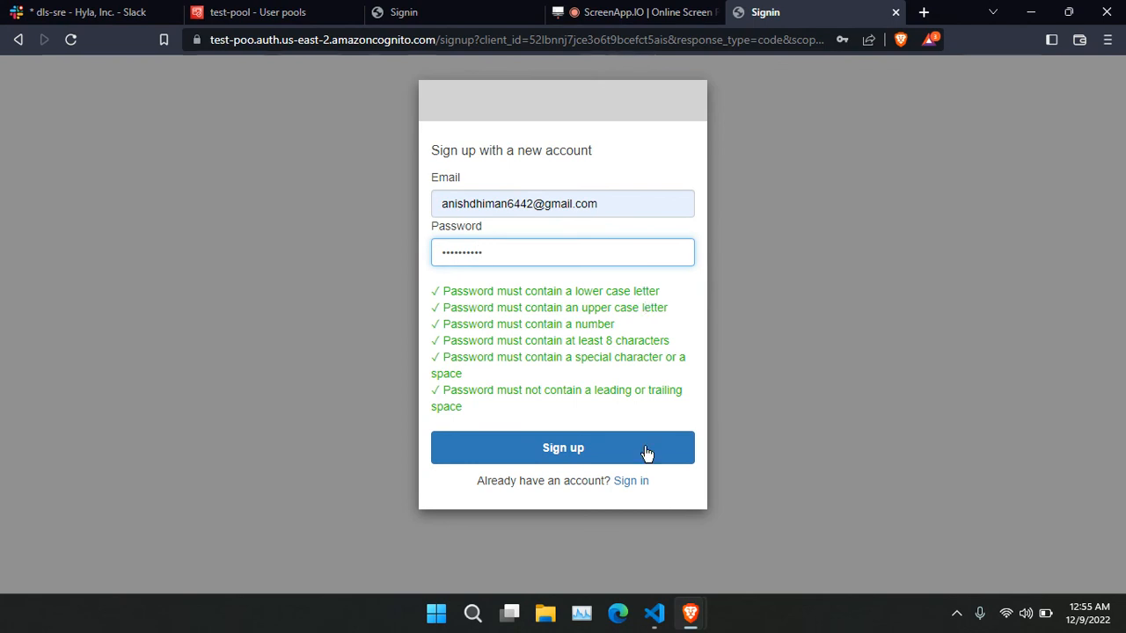
left_click(579, 445)
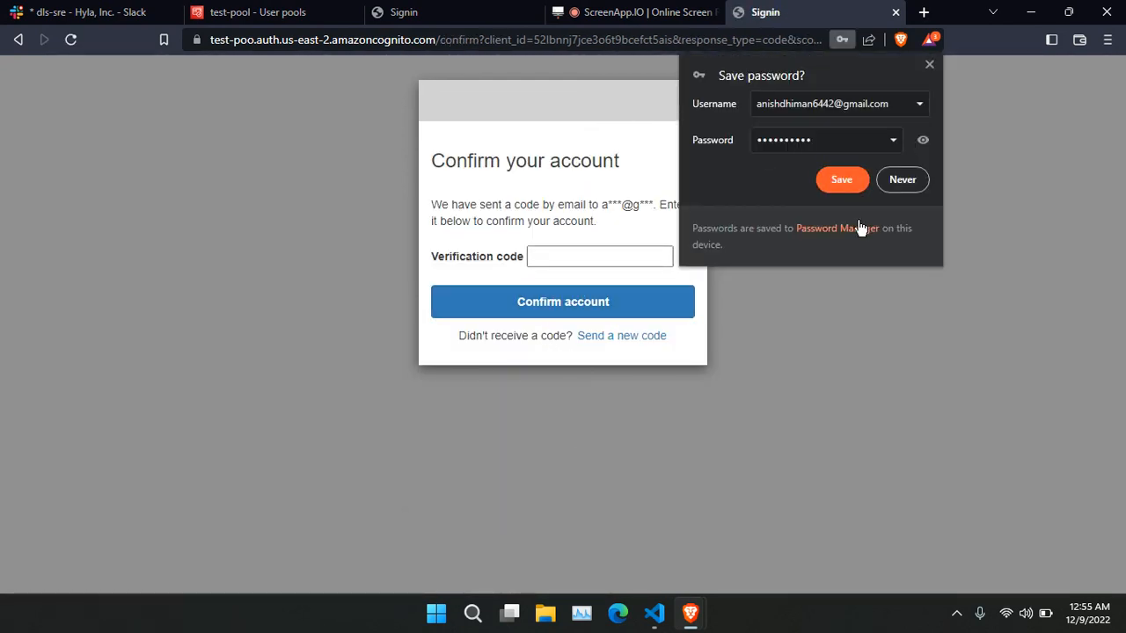
Decline saving the password and confirm the account with the emailed six-digit verification code.
left_click(899, 181)
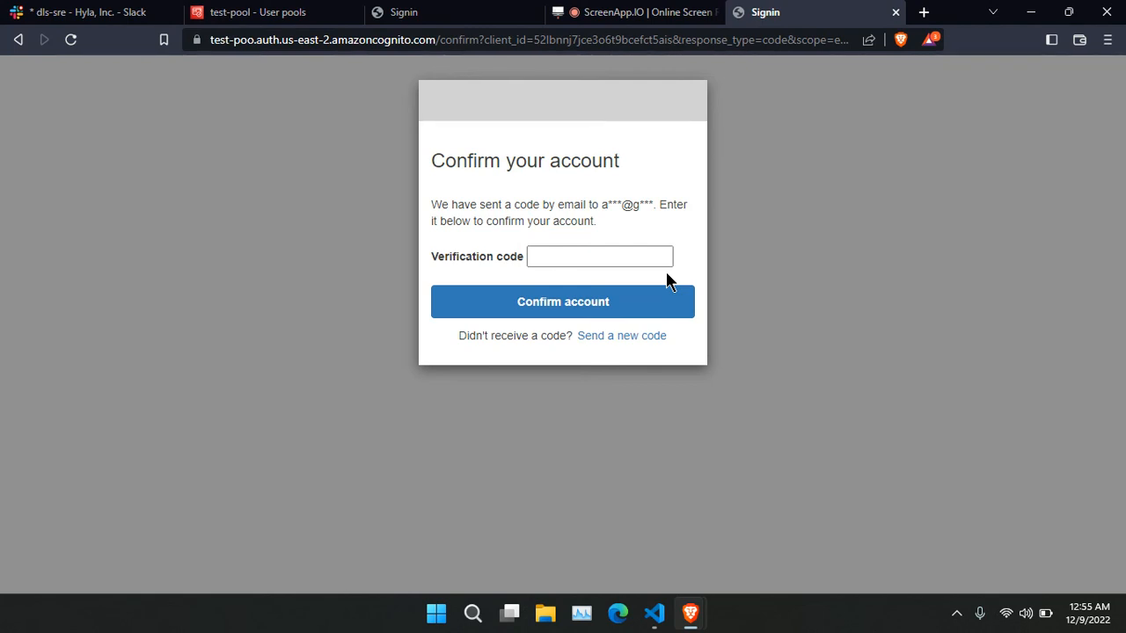
left_click(555, 258)
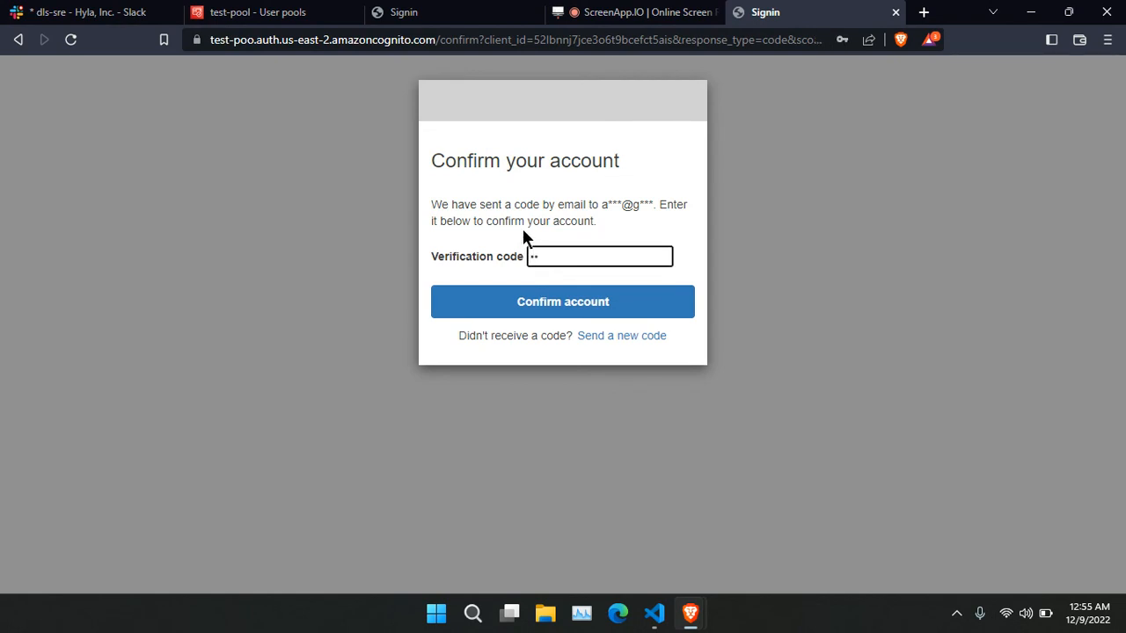
type("••••••")
left_click(633, 306)
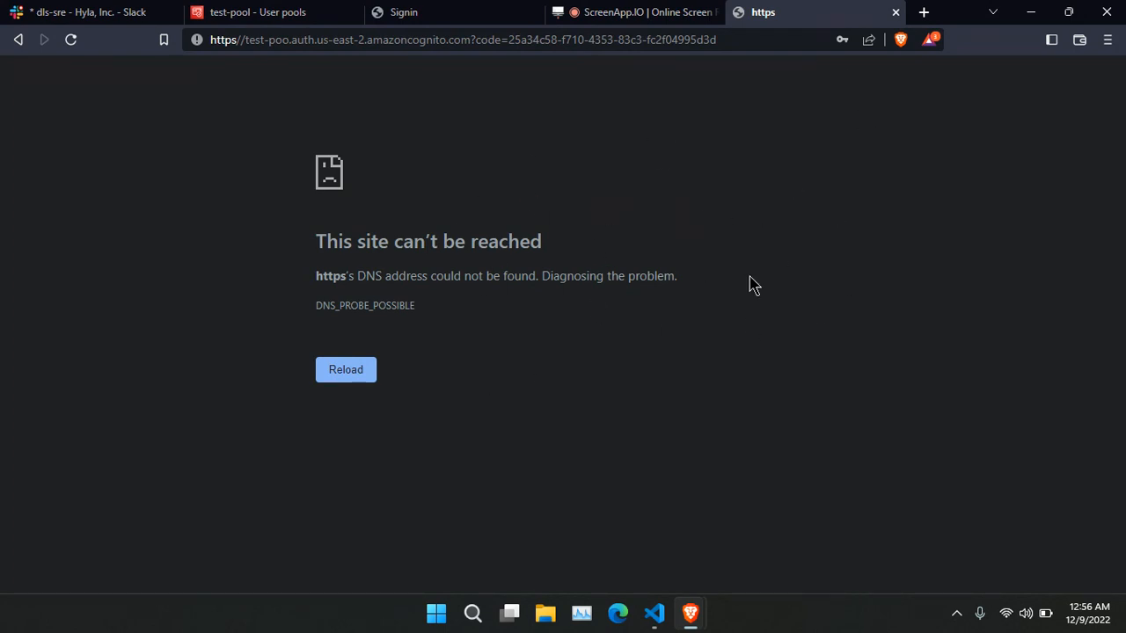
Leave the 'This site can't be reached' callback page for the test-pool console tab.
left_click_drag(301, 235, 505, 342)
left_click(600, 364)
left_click(666, 11)
left_click(259, 11)
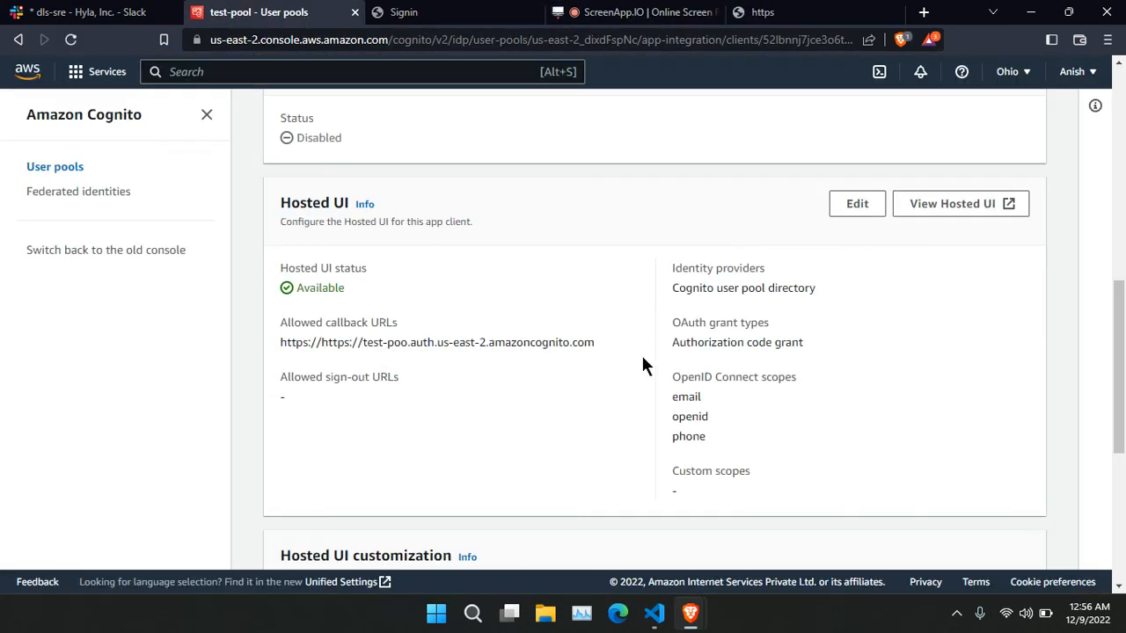
Reopen test-pool from the User pools list and reload it to show Users (1).
scroll(641, 353, "up", 10)
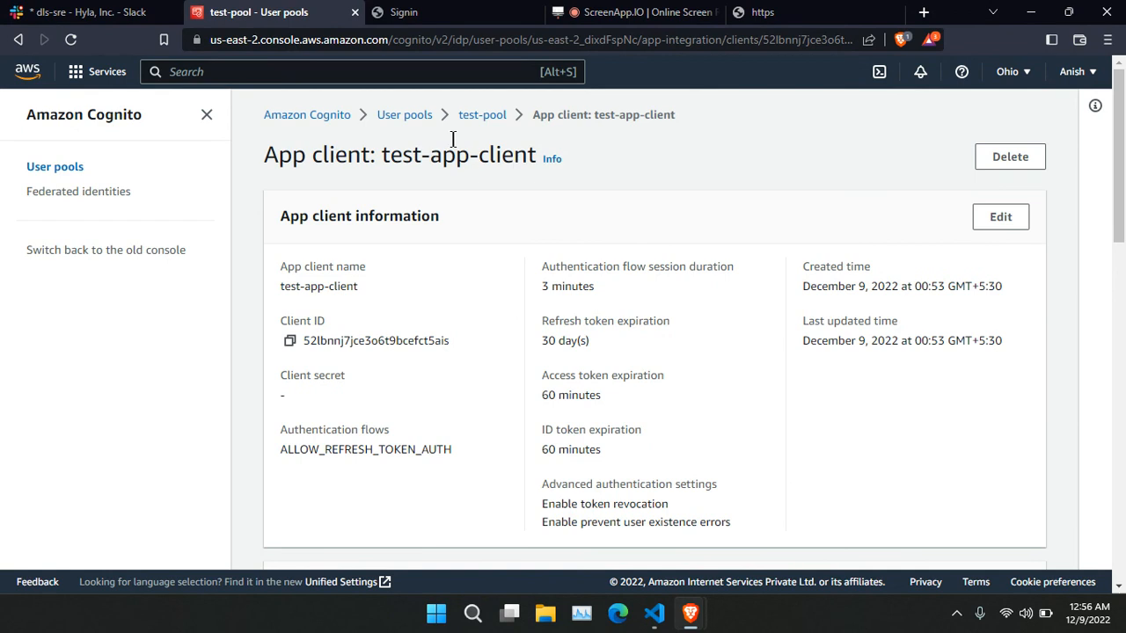
left_click(404, 116)
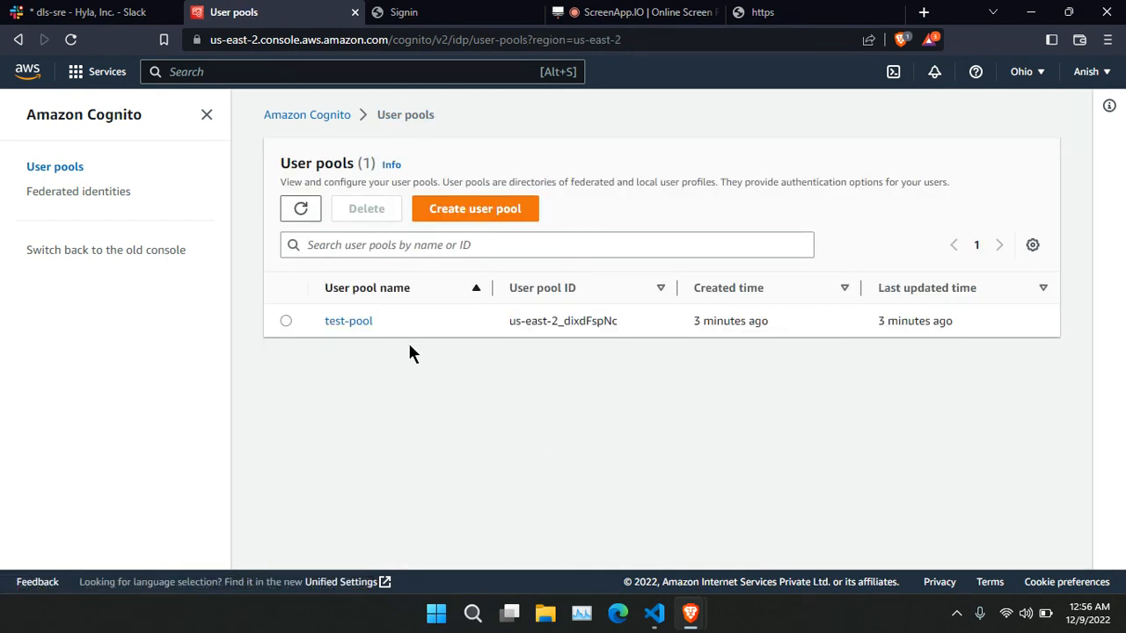
left_click(350, 323)
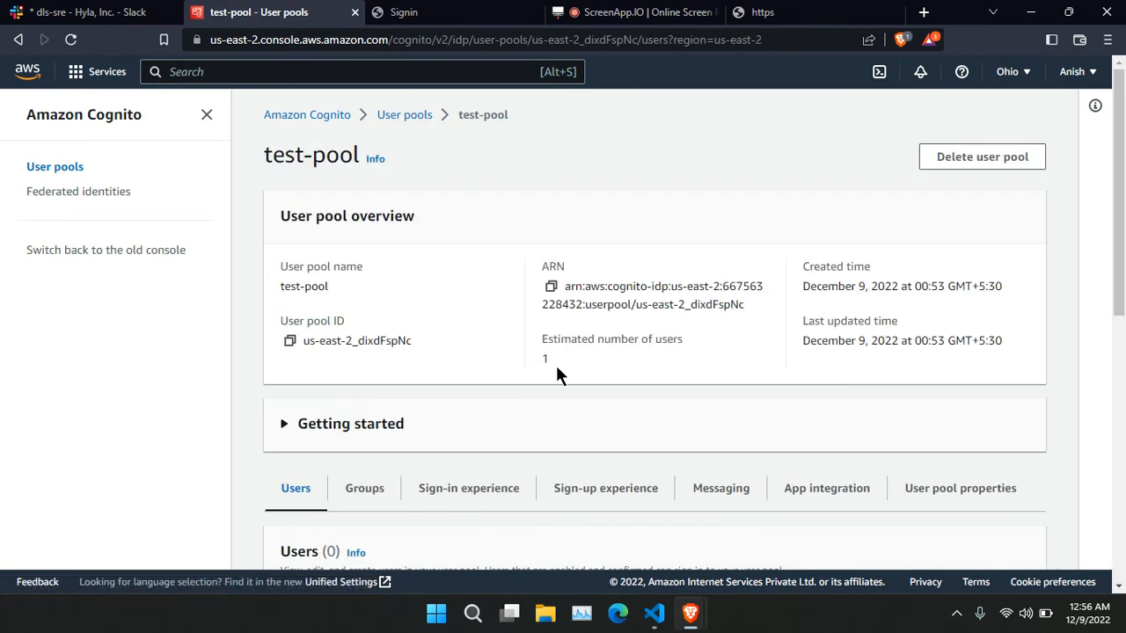
scroll(560, 380, "down", 4)
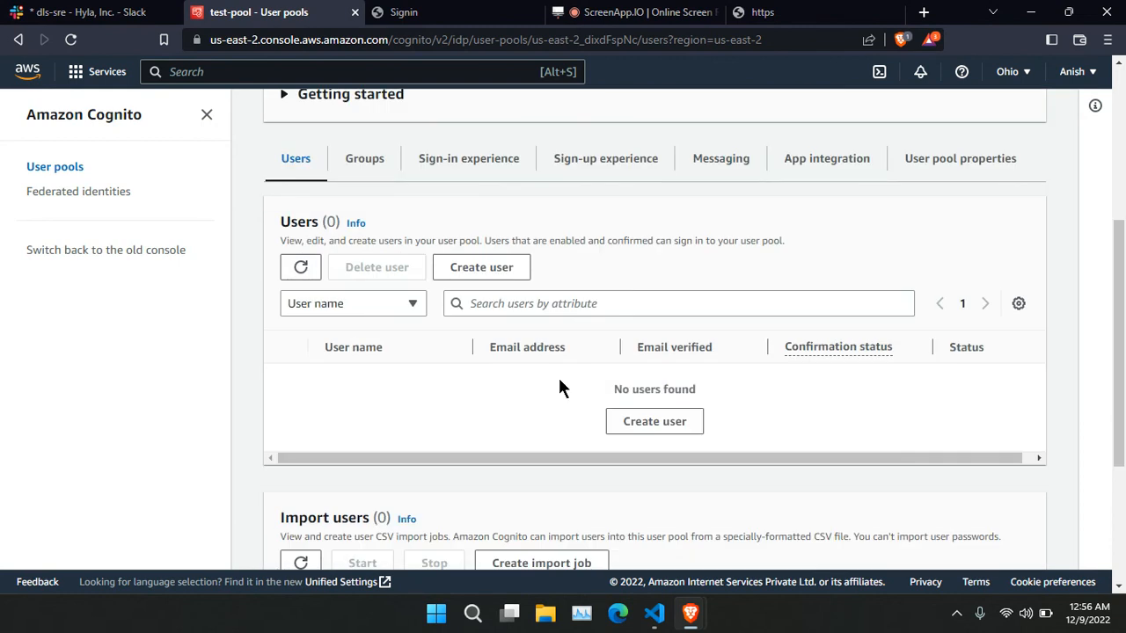
scroll(559, 388, "up", 4)
scroll(628, 422, "down", 2)
scroll(737, 400, "up", 2)
scroll(666, 378, "down", 3)
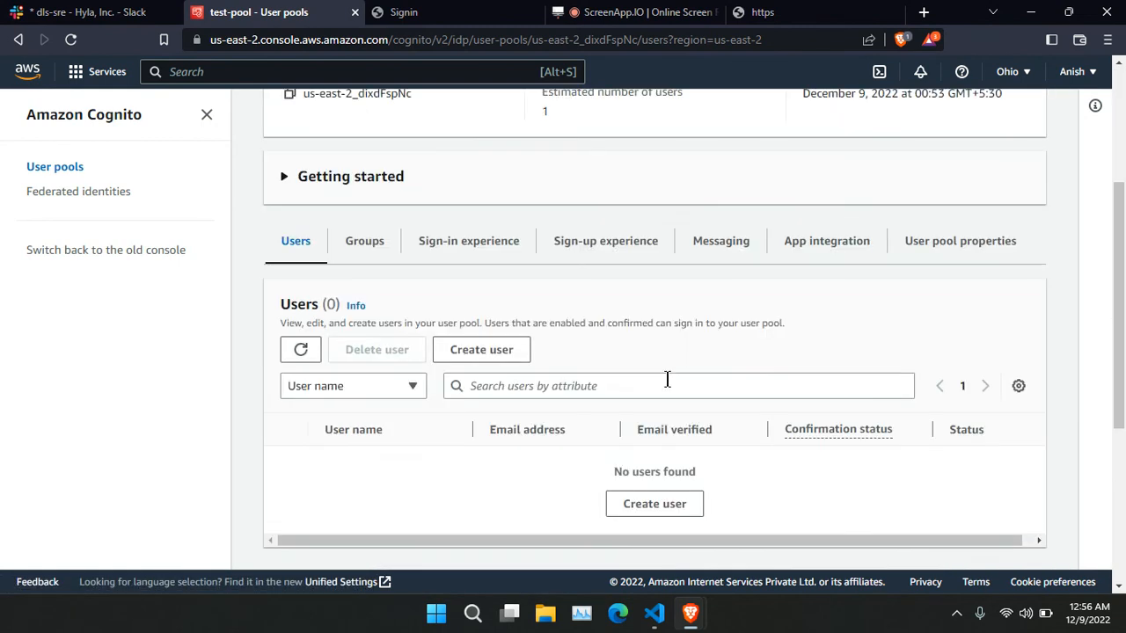
scroll(780, 381, "up", 3)
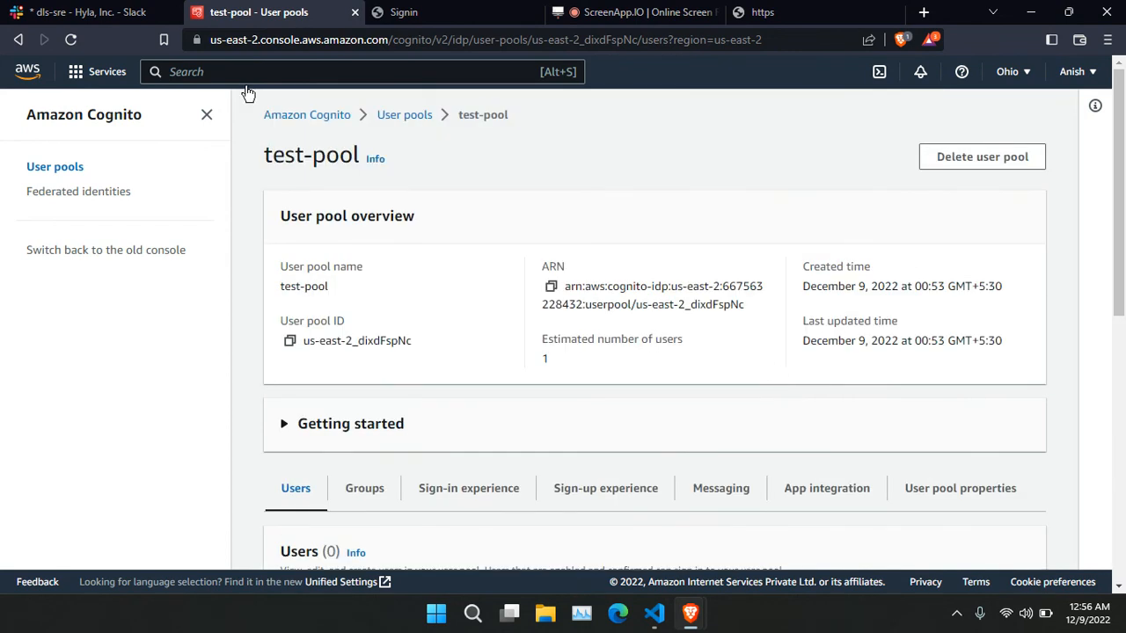
left_click(70, 39)
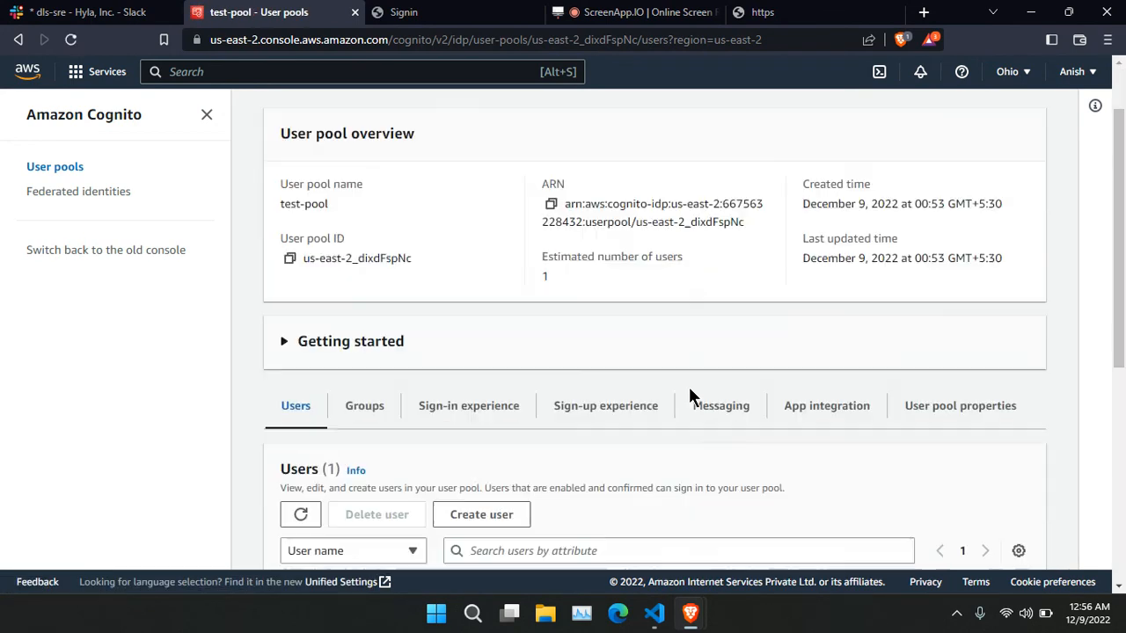
Select the new user and check it shows as verified and Confirmed.
scroll(690, 388, "down", 3)
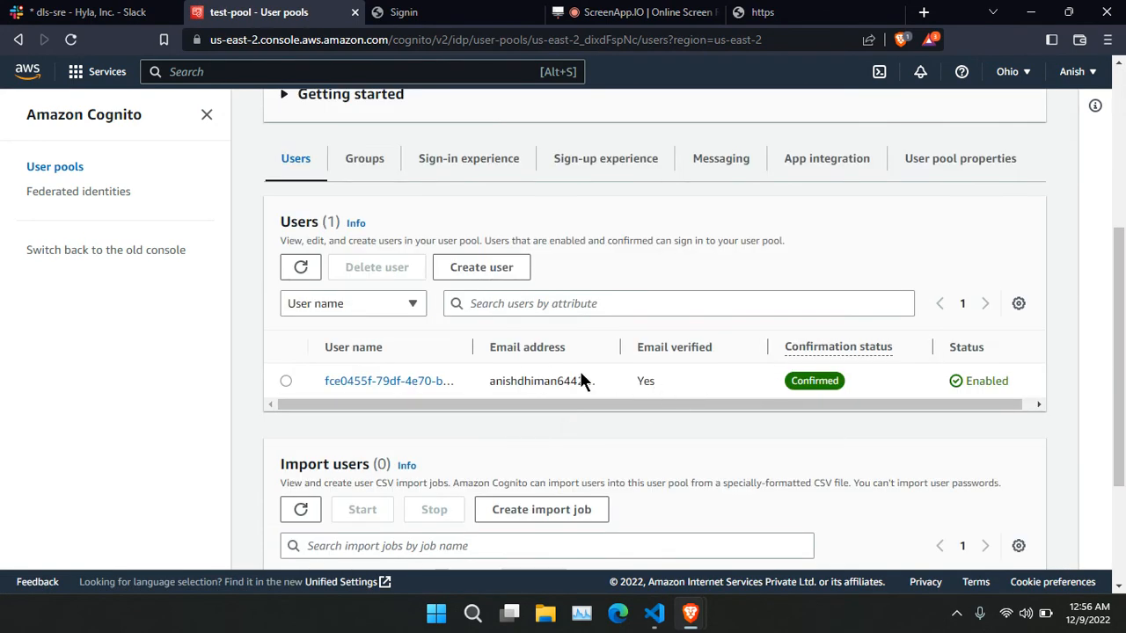
left_click(286, 382)
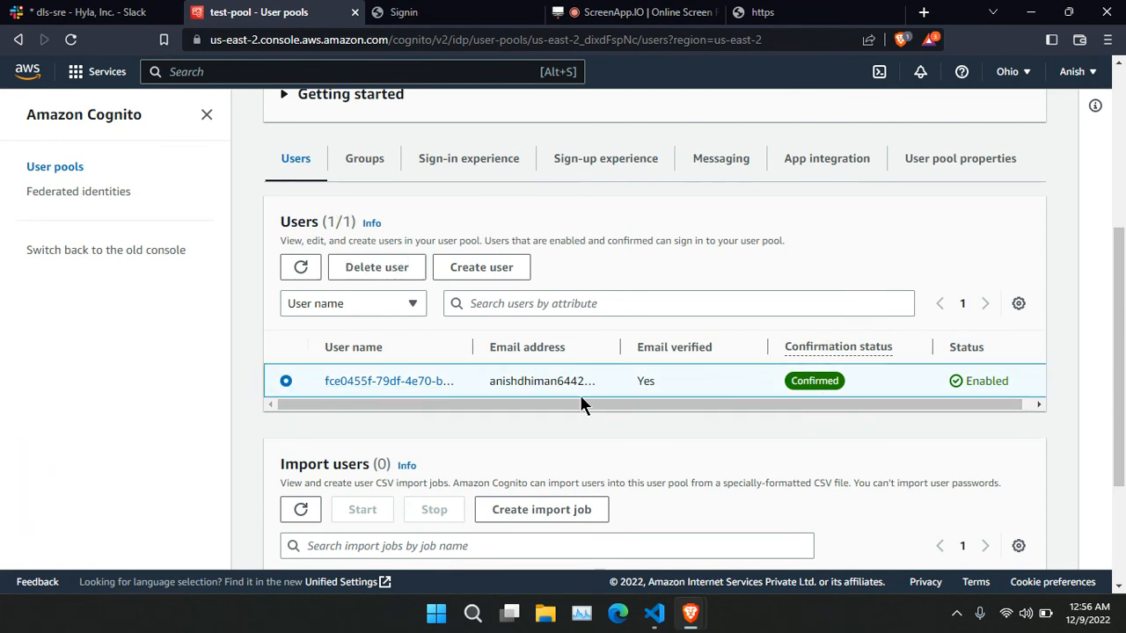
left_click_drag(580, 396, 721, 402)
left_click(666, 420)
Return to the Amazon Cognito home page and switch to the ScreenApp recording tab.
scroll(816, 363, "up", 4)
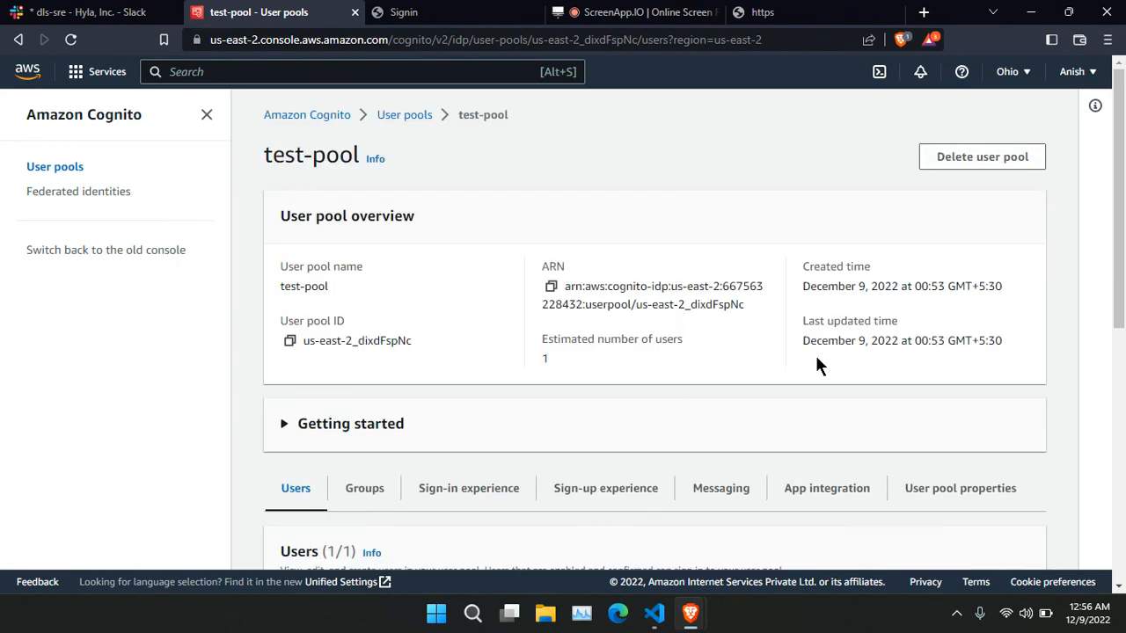
scroll(816, 365, "down", 5)
scroll(816, 365, "up", 5)
left_click(312, 122)
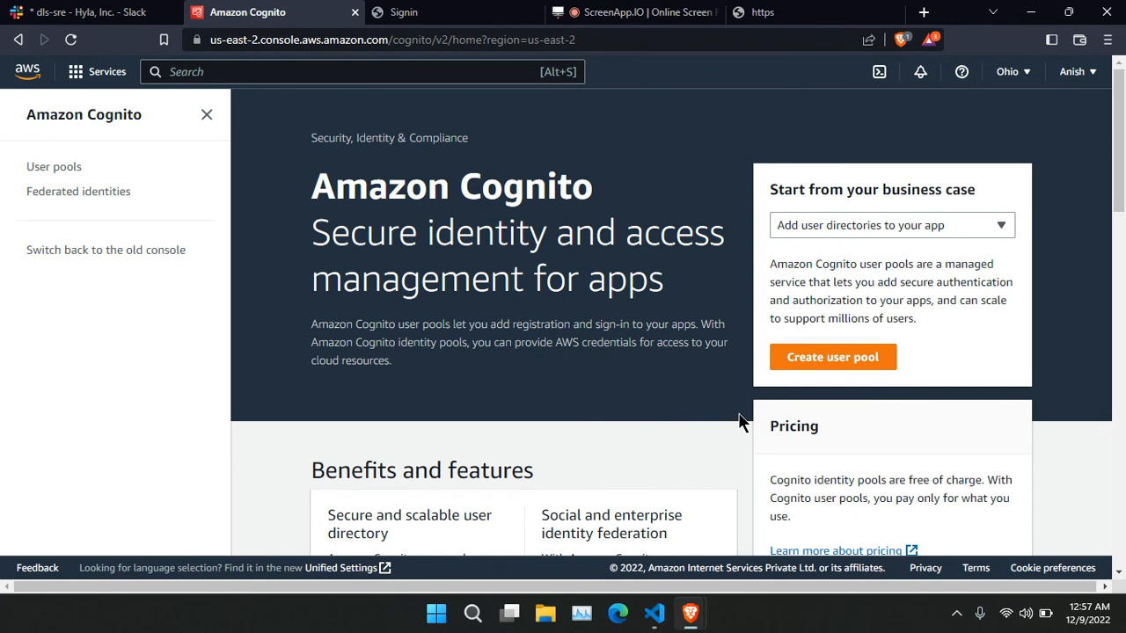
left_click(646, 12)
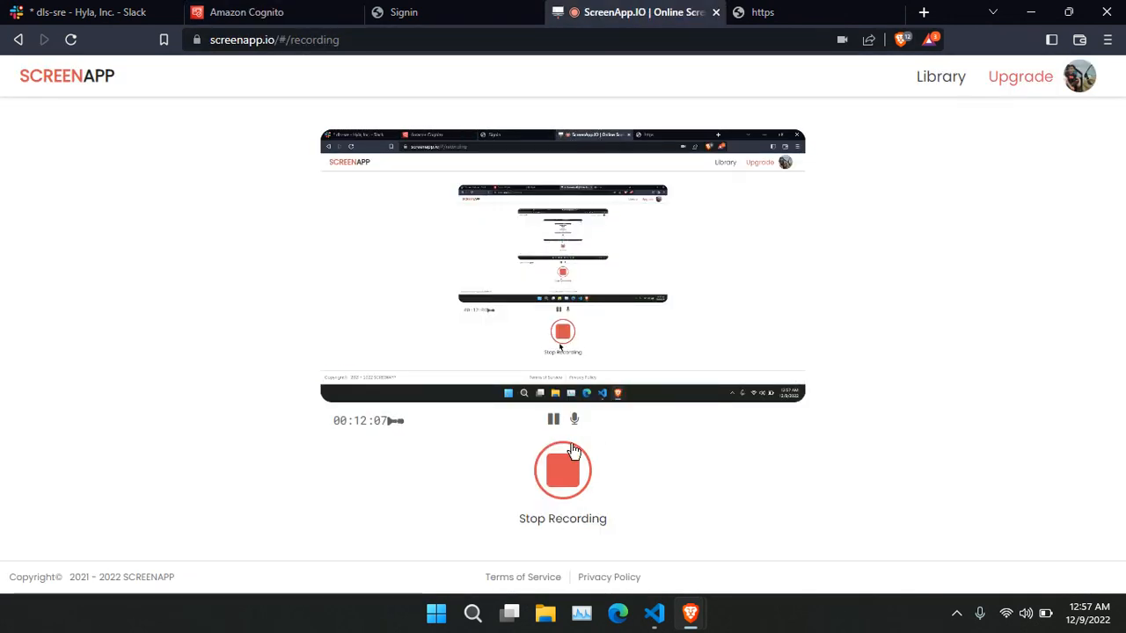